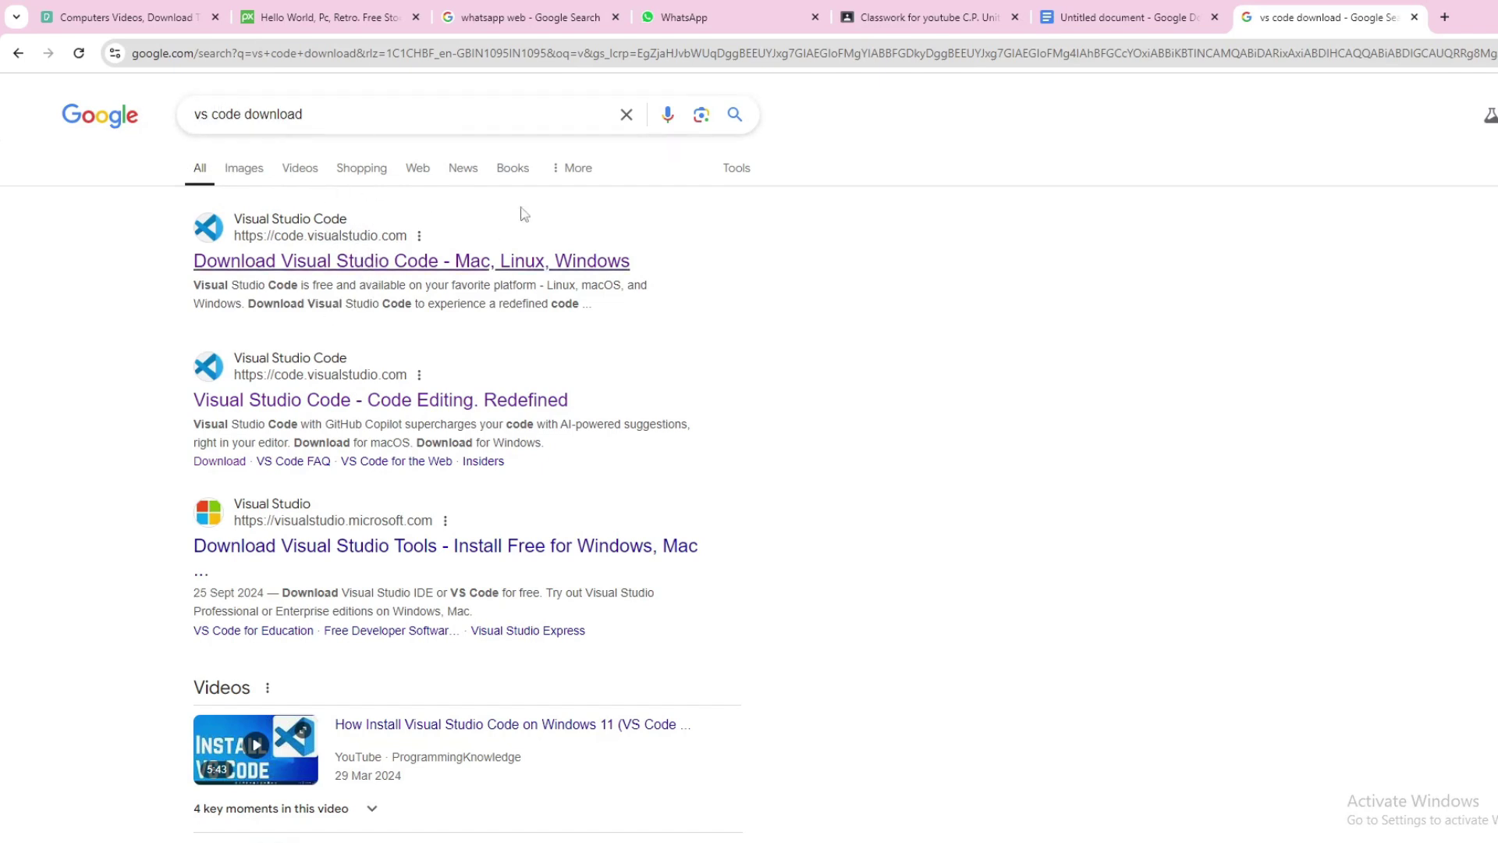
# Step: Download Visual Studio Code for Windows from its official download page and run the VSCodeUserSetup-x64-1.94.0 installer
pyautogui.click(435, 269)
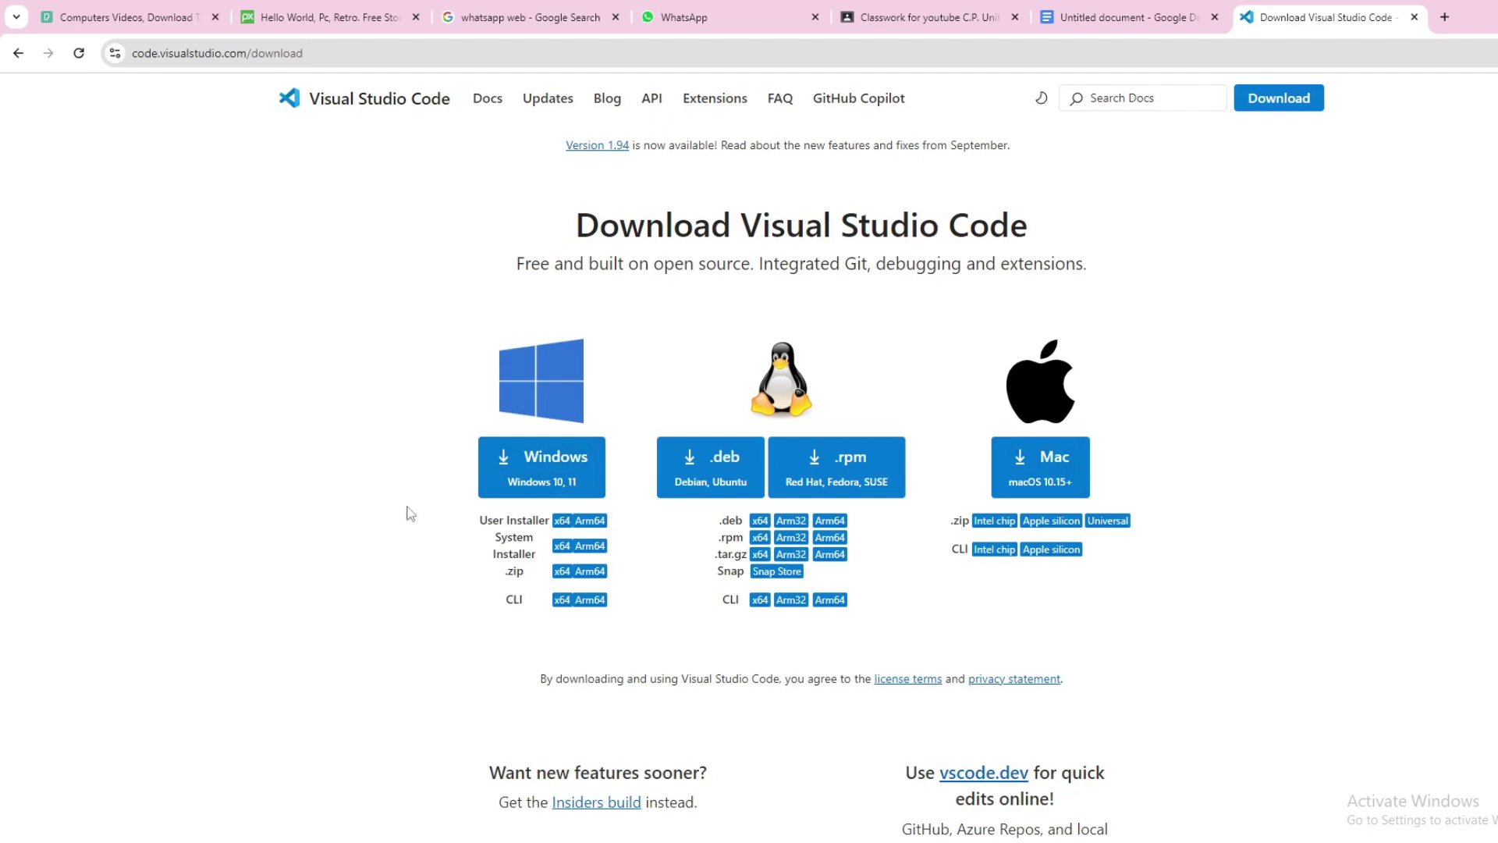
pyautogui.click(549, 484)
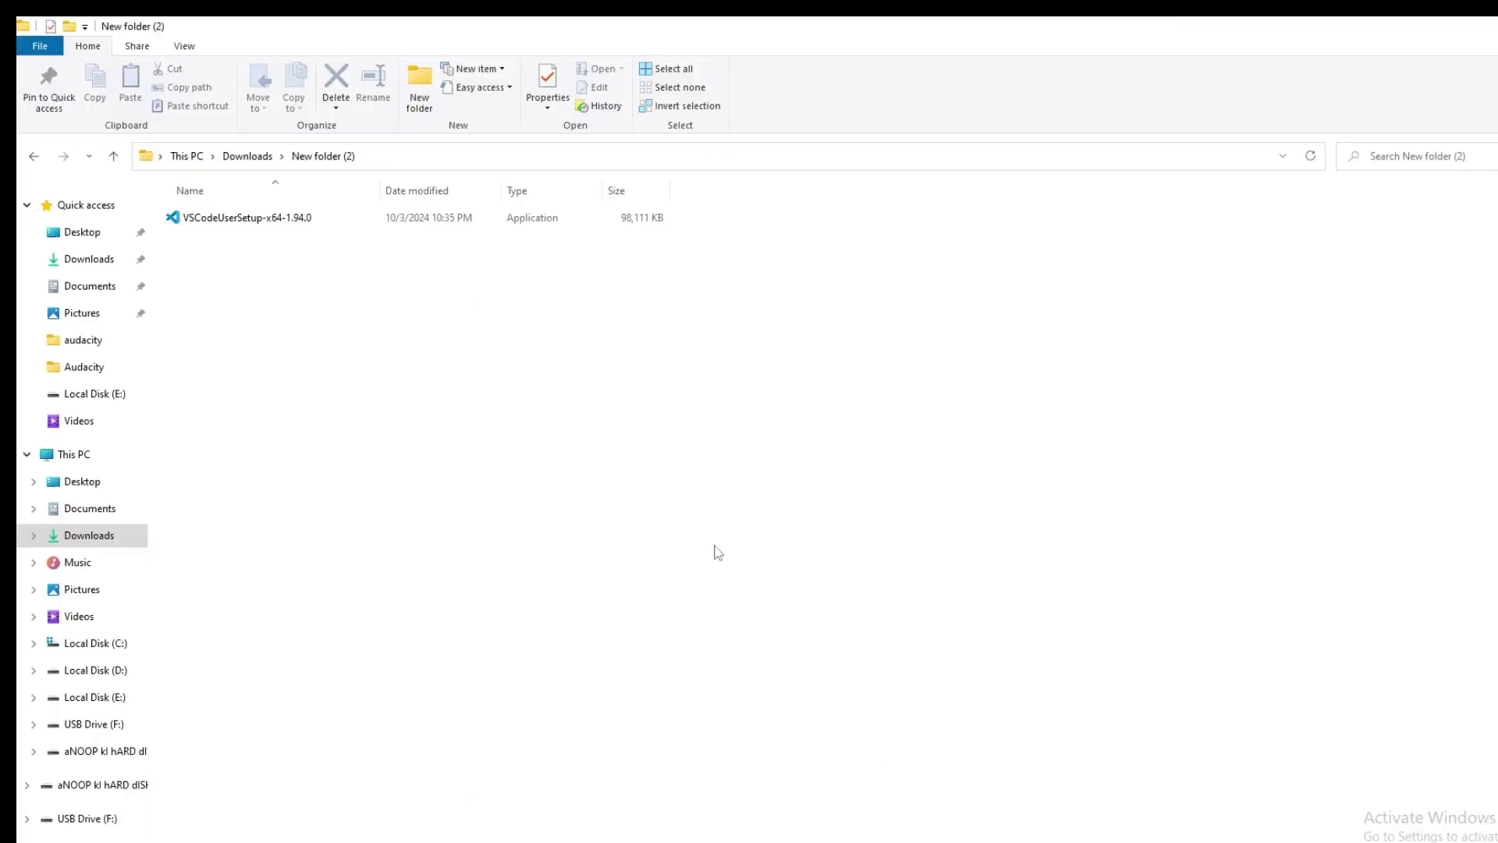
pyautogui.scroll(5, 640, 506)
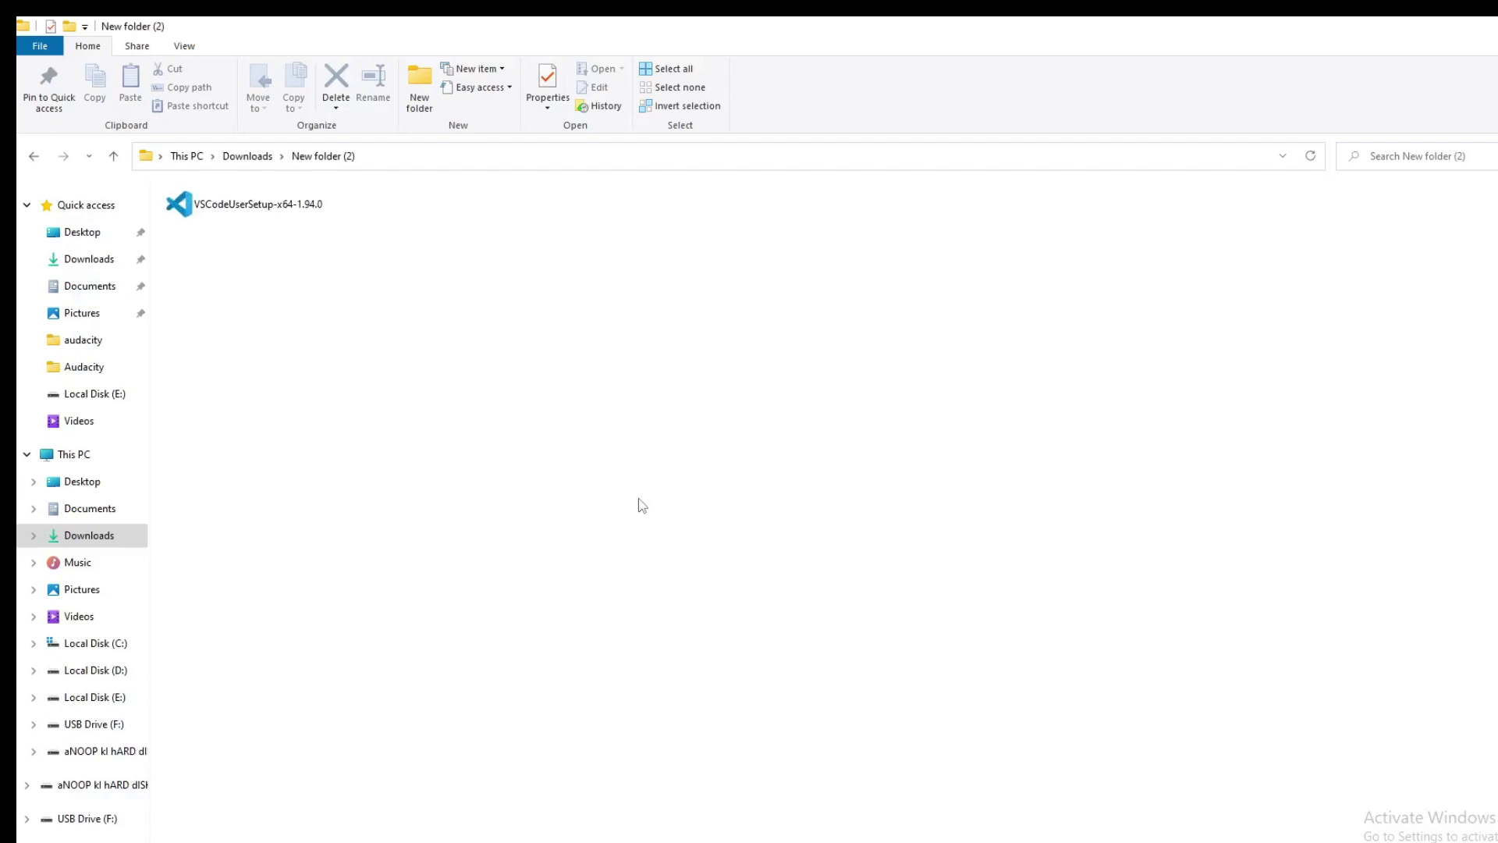
pyautogui.scroll(3, 640, 505)
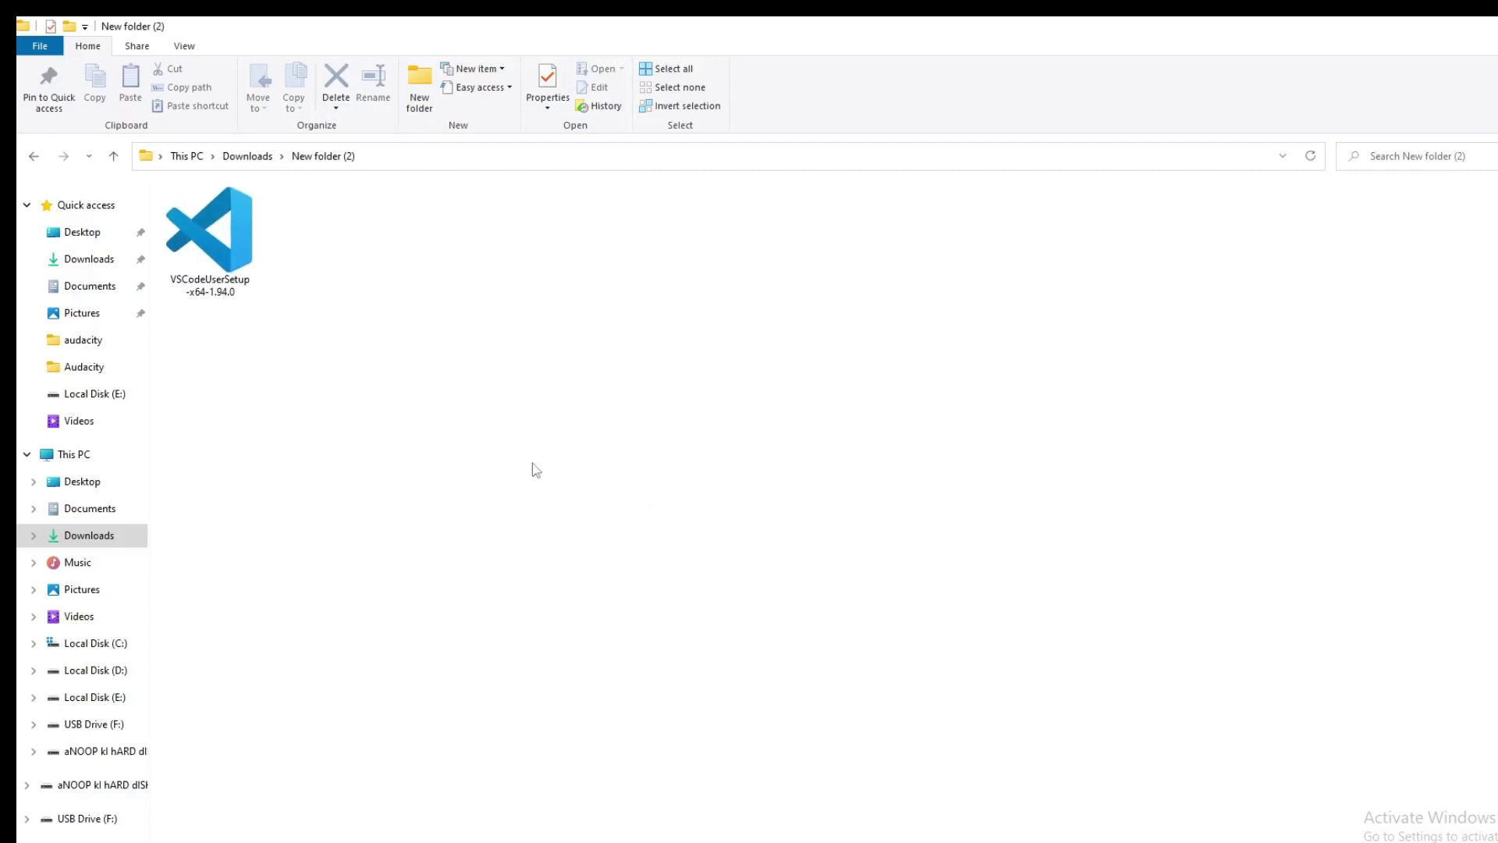
pyautogui.click(231, 269)
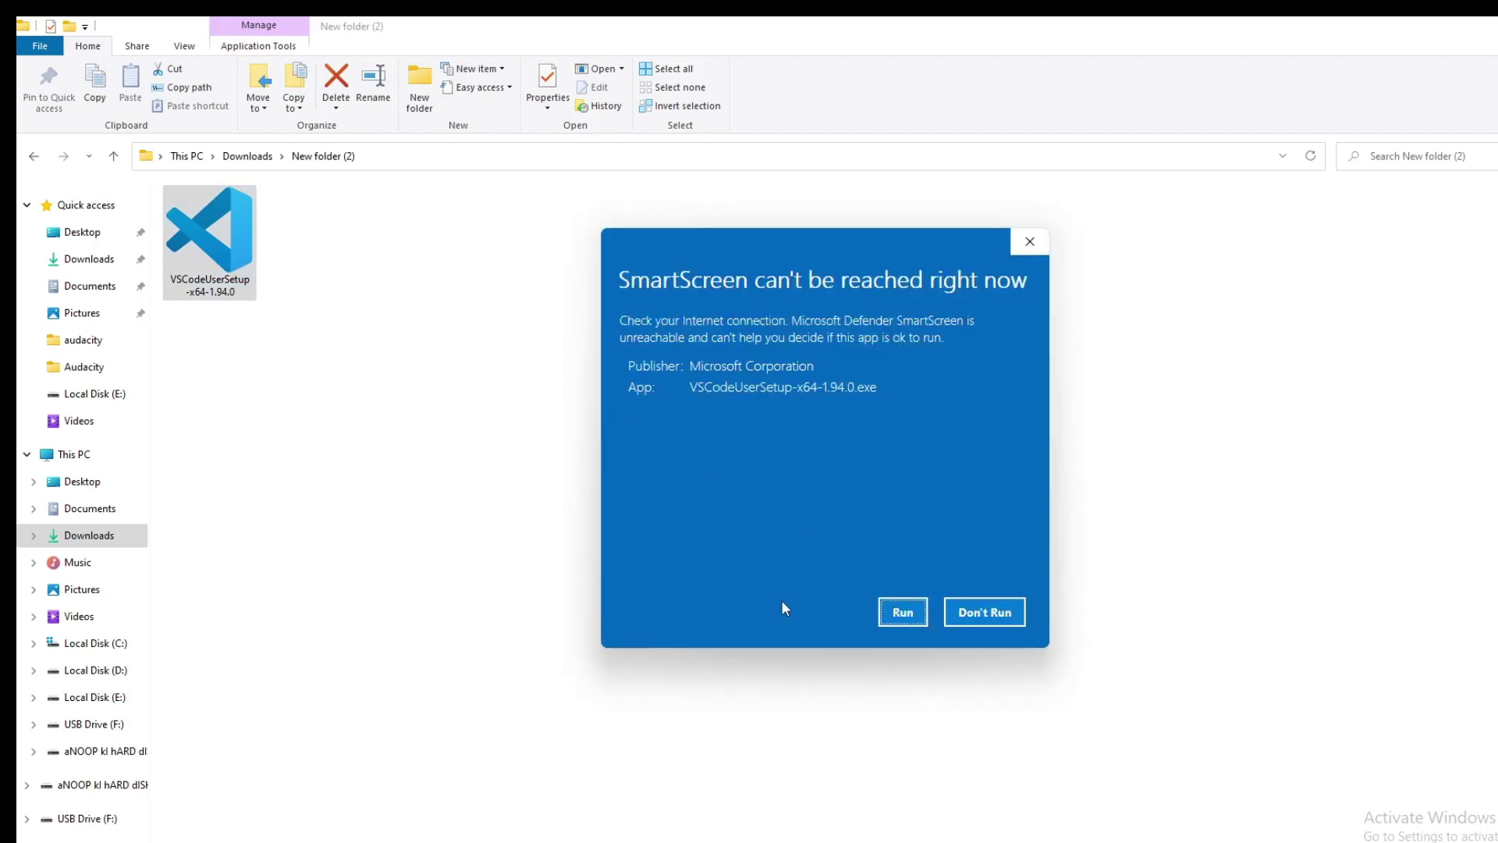
pyautogui.click(903, 613)
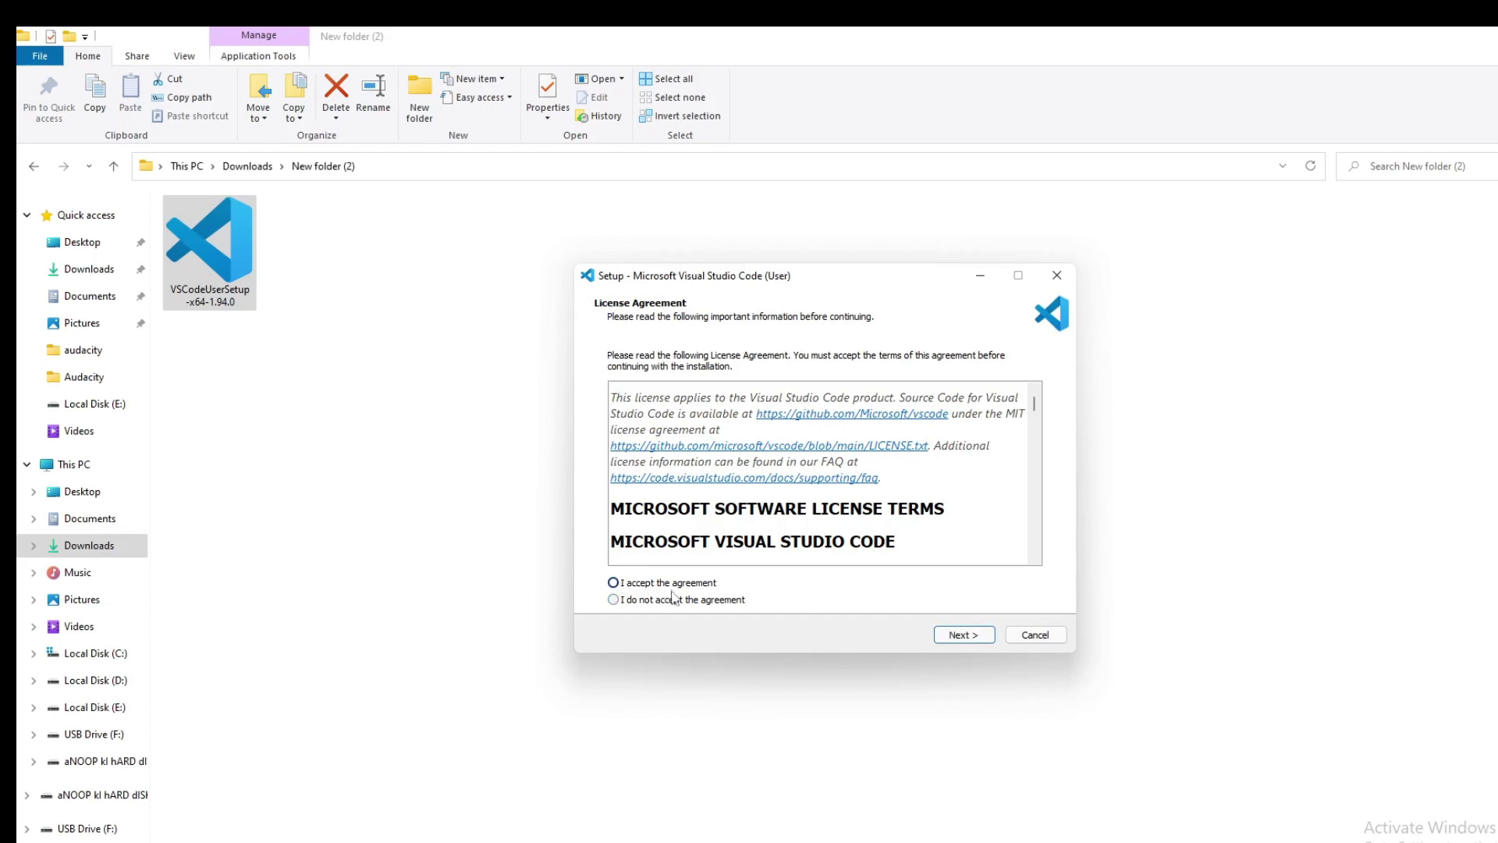
# Step: Accept the setup license agreement and keep the default destination and Start Menu folders
pyautogui.click(968, 636)
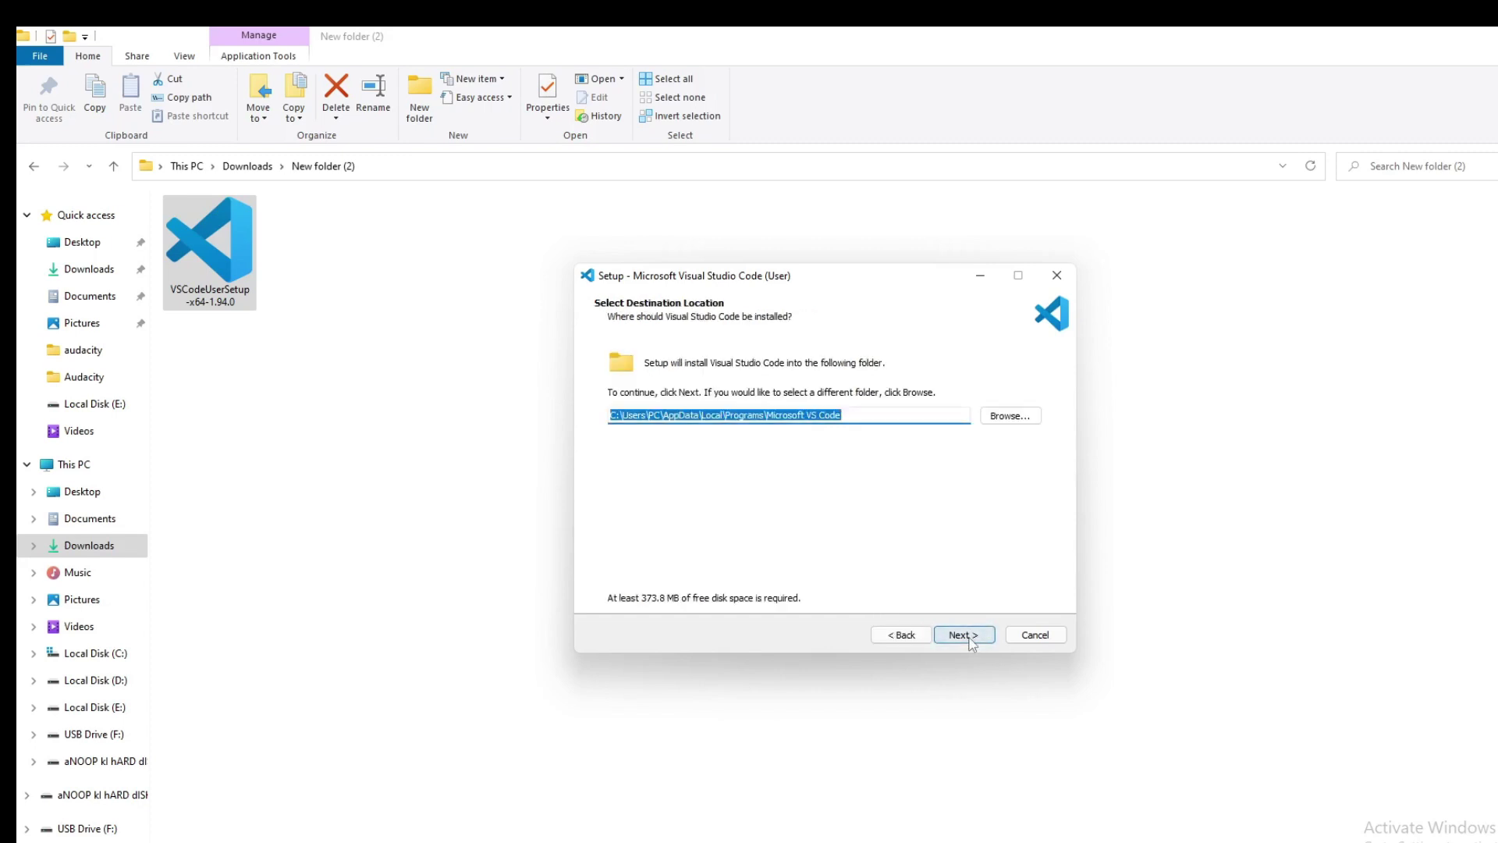
pyautogui.click(970, 637)
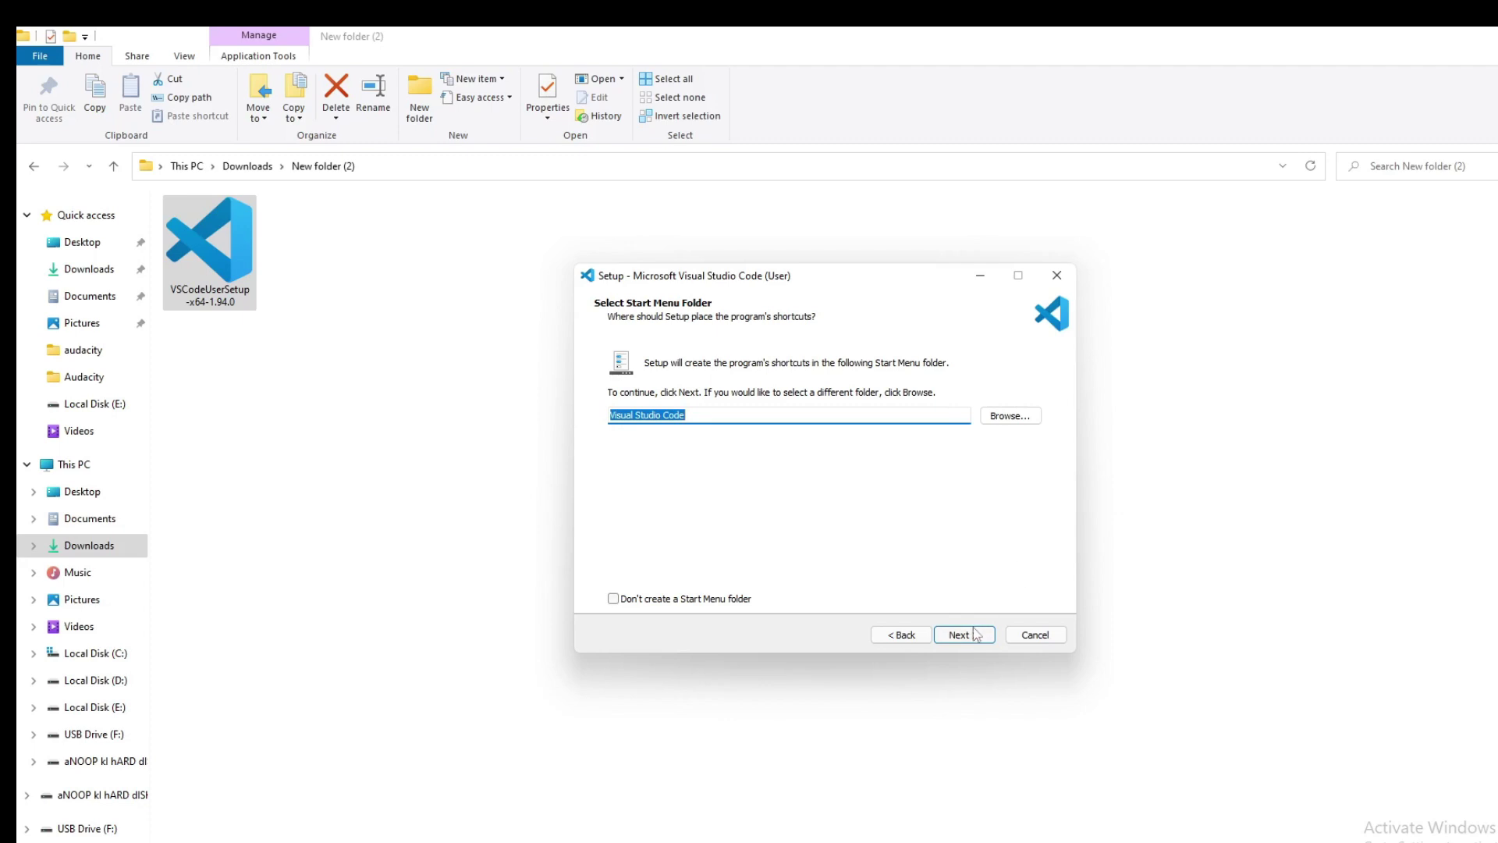
pyautogui.click(974, 635)
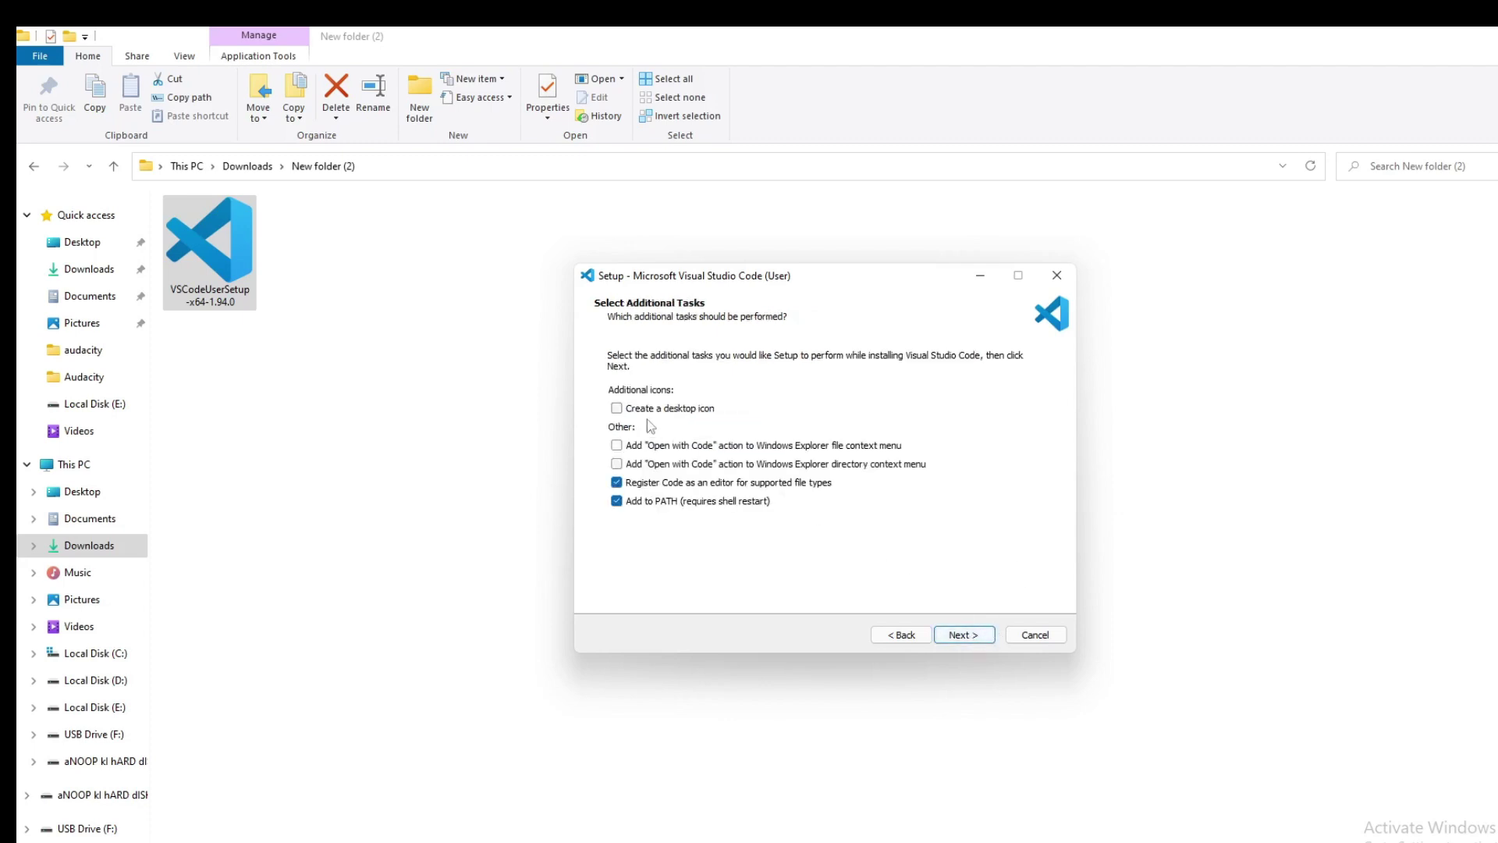
# Step: Enable the desktop icon and both "Open with Code" context menu actions as additional setup tasks
pyautogui.click(617, 408)
pyautogui.click(616, 445)
pyautogui.click(616, 463)
pyautogui.click(966, 635)
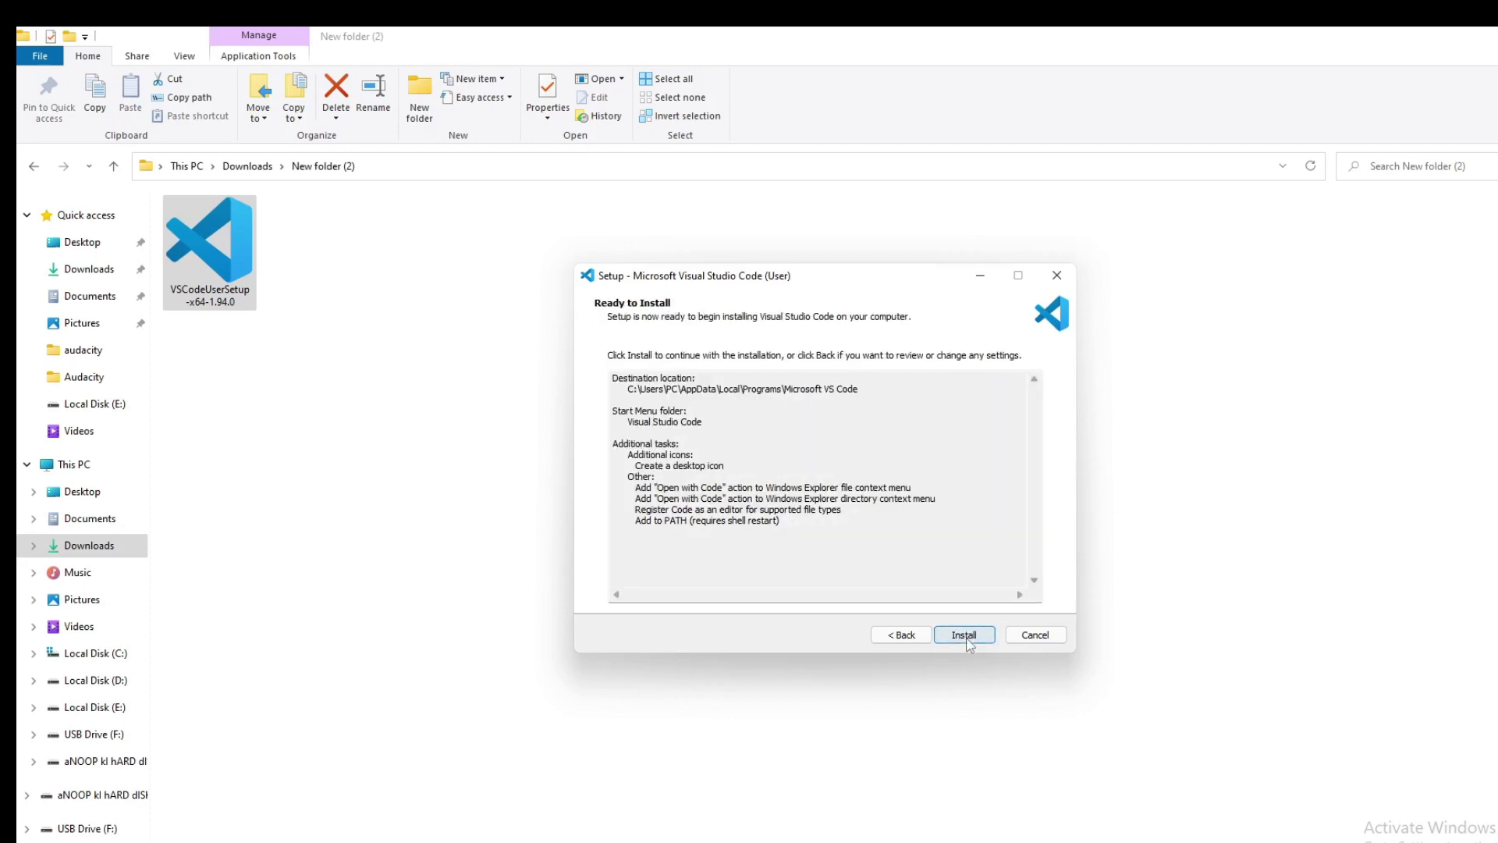
# Step: Complete the installation and launch Visual Studio Code with the Dark Modern theme
pyautogui.click(965, 636)
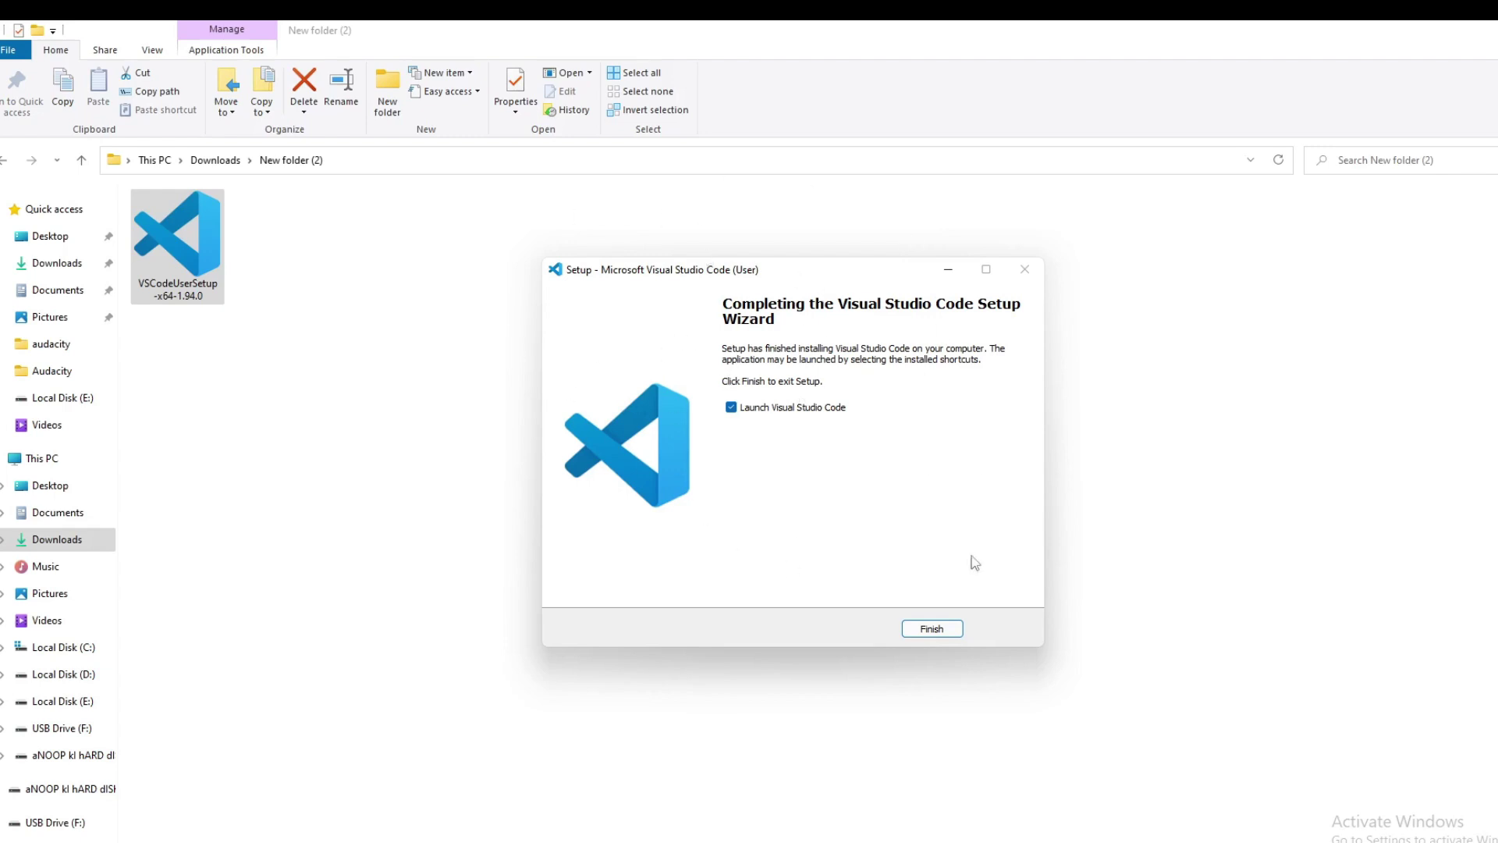
pyautogui.click(933, 629)
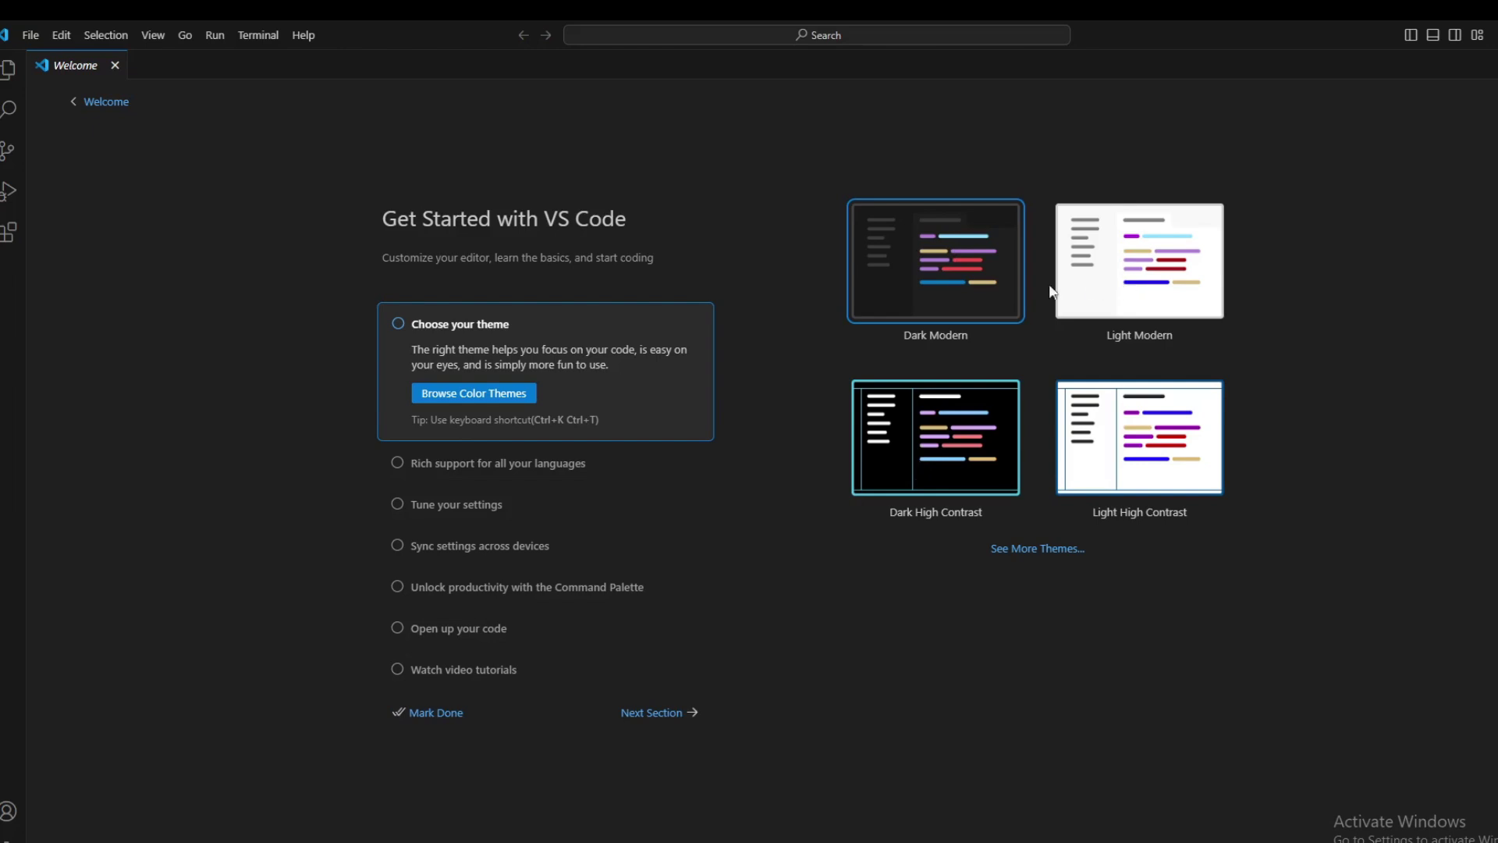
pyautogui.click(895, 292)
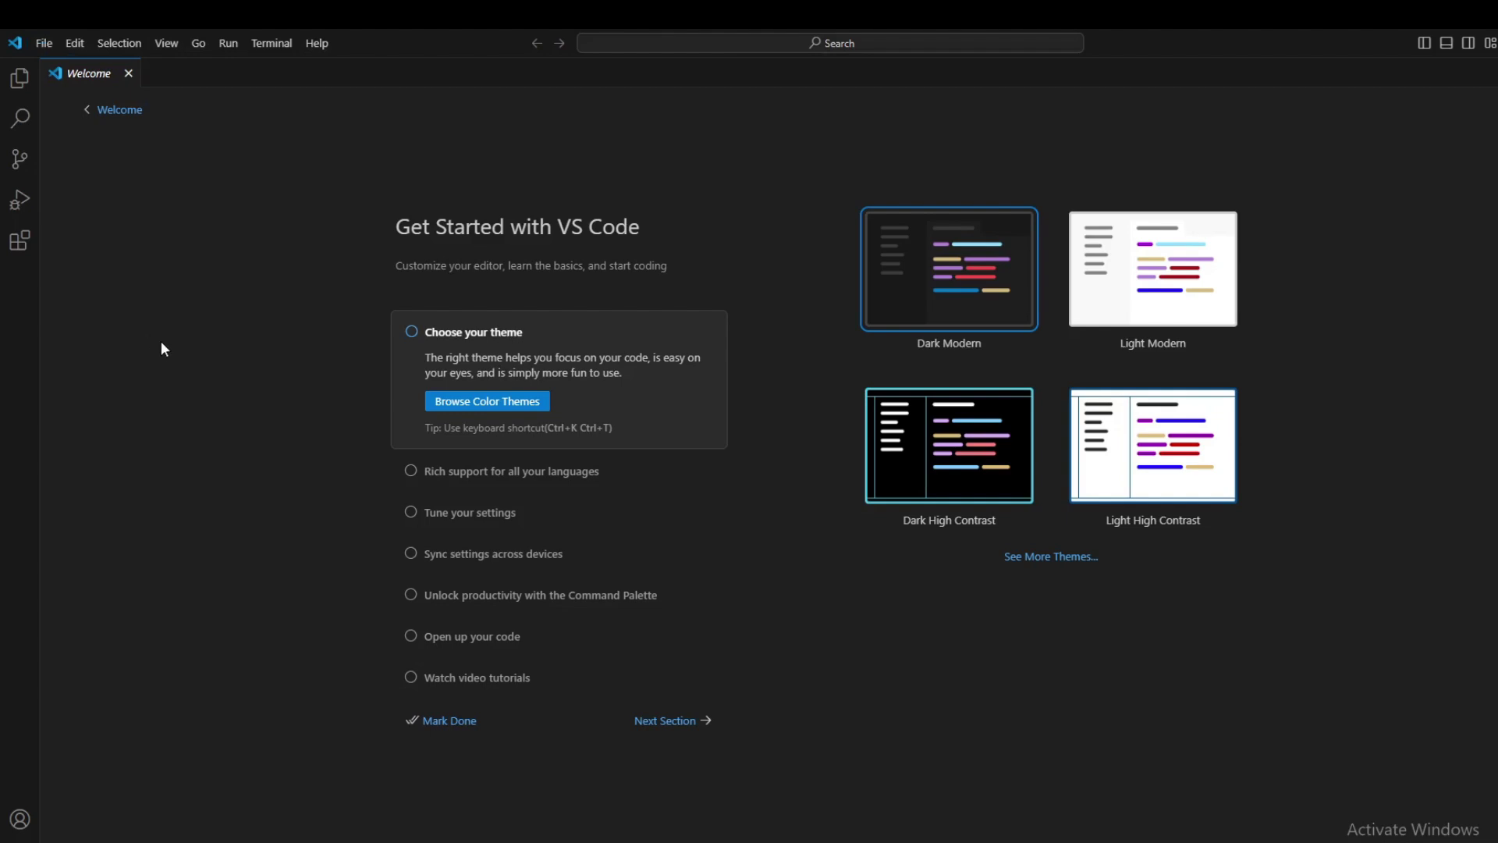
# Step: Start adding a folder to the workspace and create a new folder named C programming in the PC user folder
pyautogui.click(19, 80)
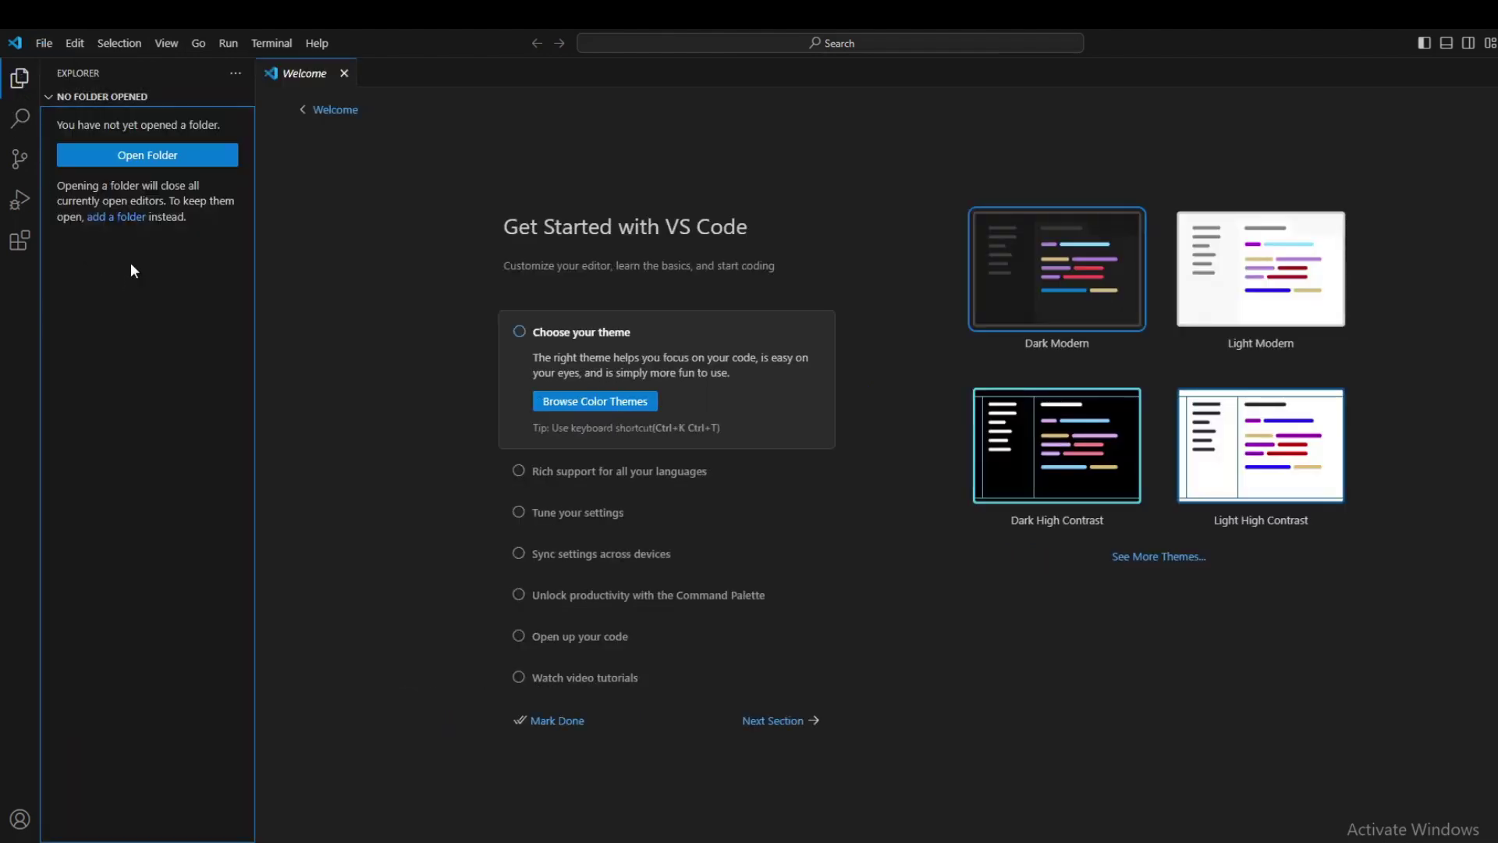
pyautogui.click(122, 219)
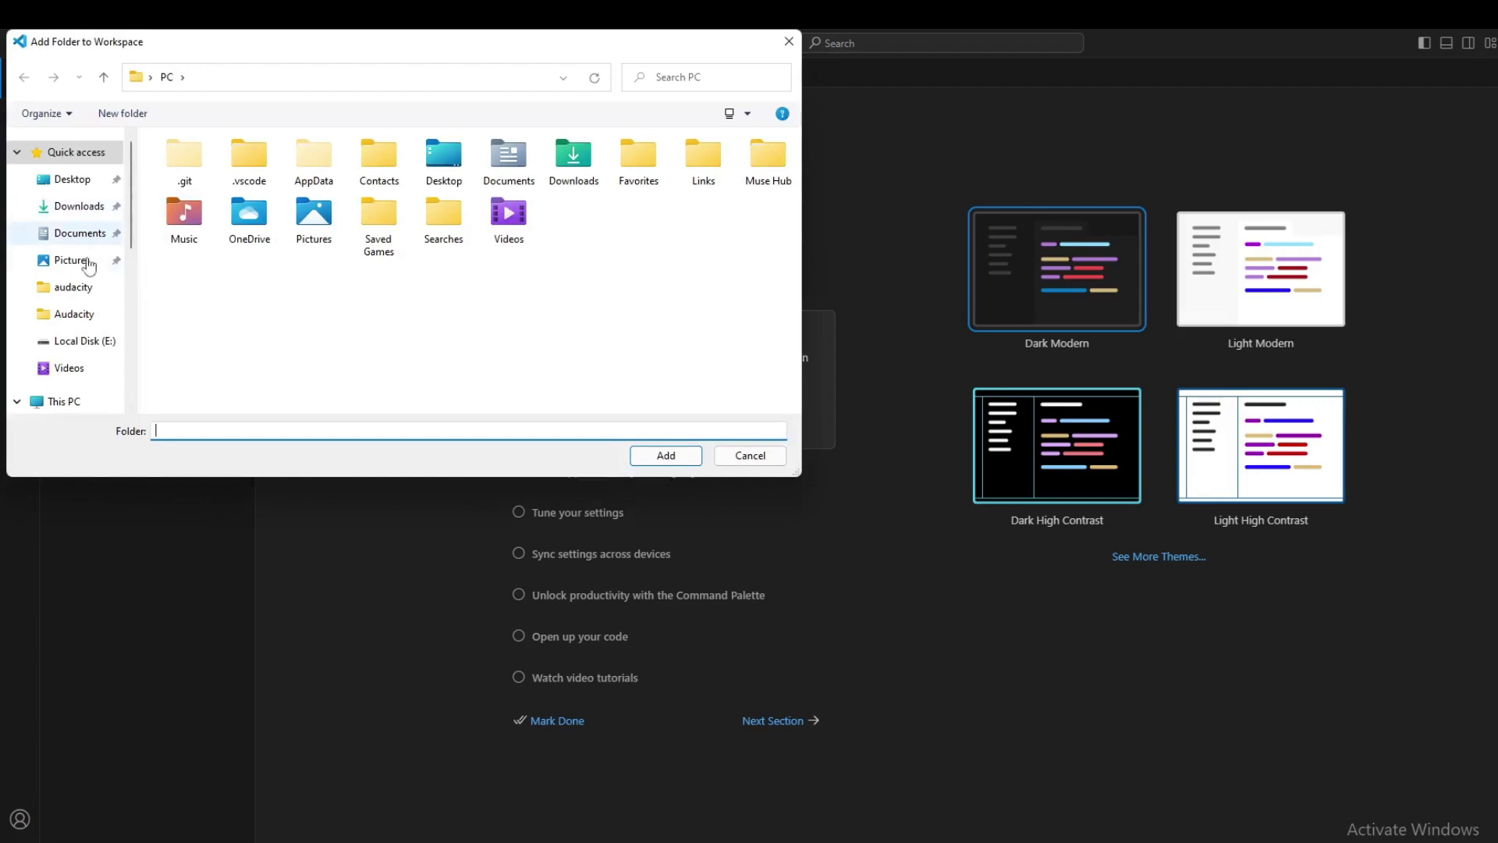
pyautogui.scroll(-3, 119, 256)
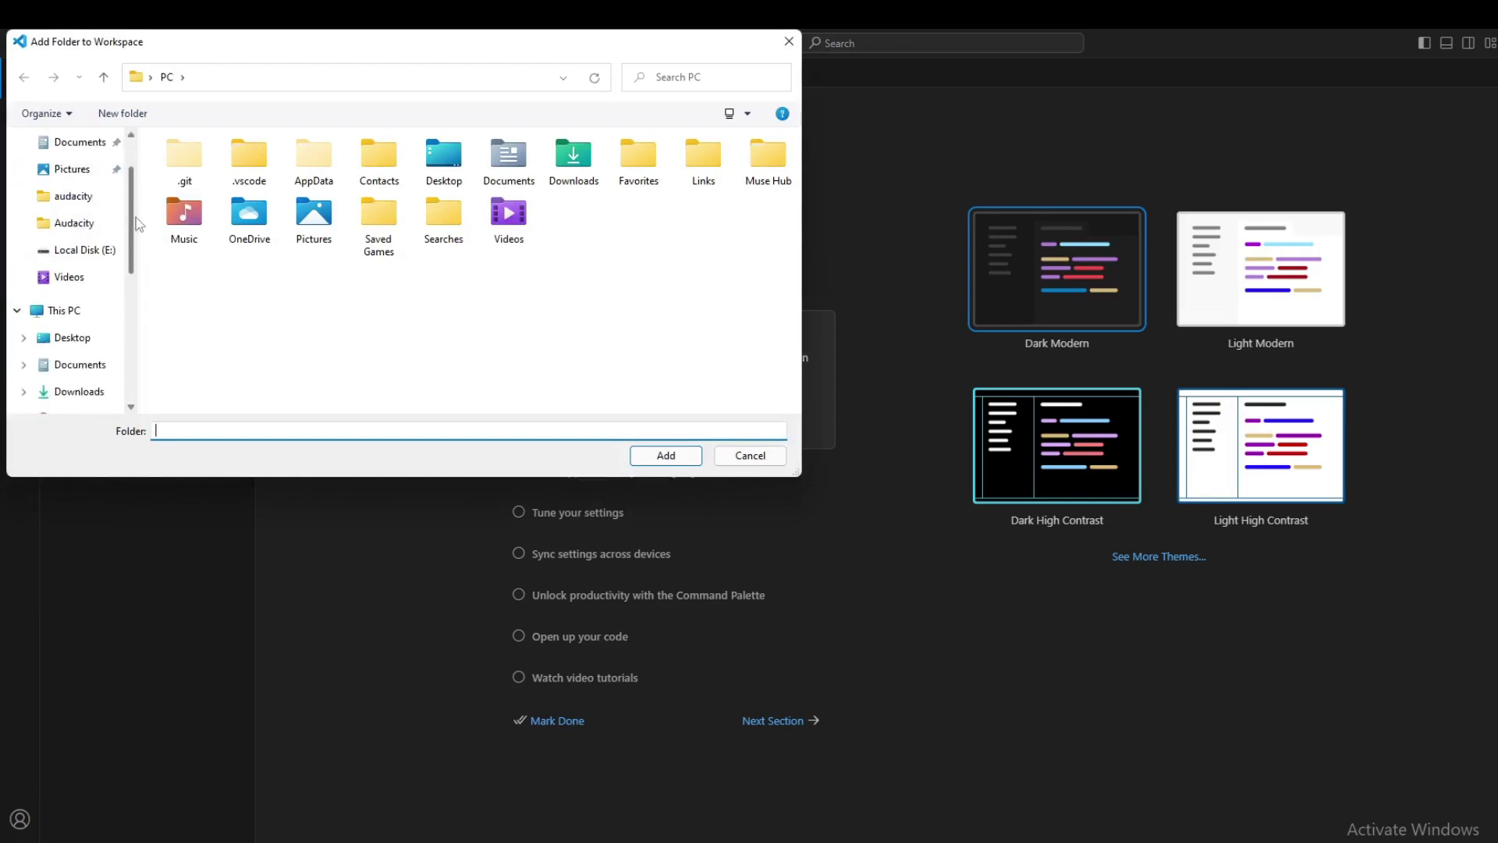
pyautogui.scroll(-1, 137, 234)
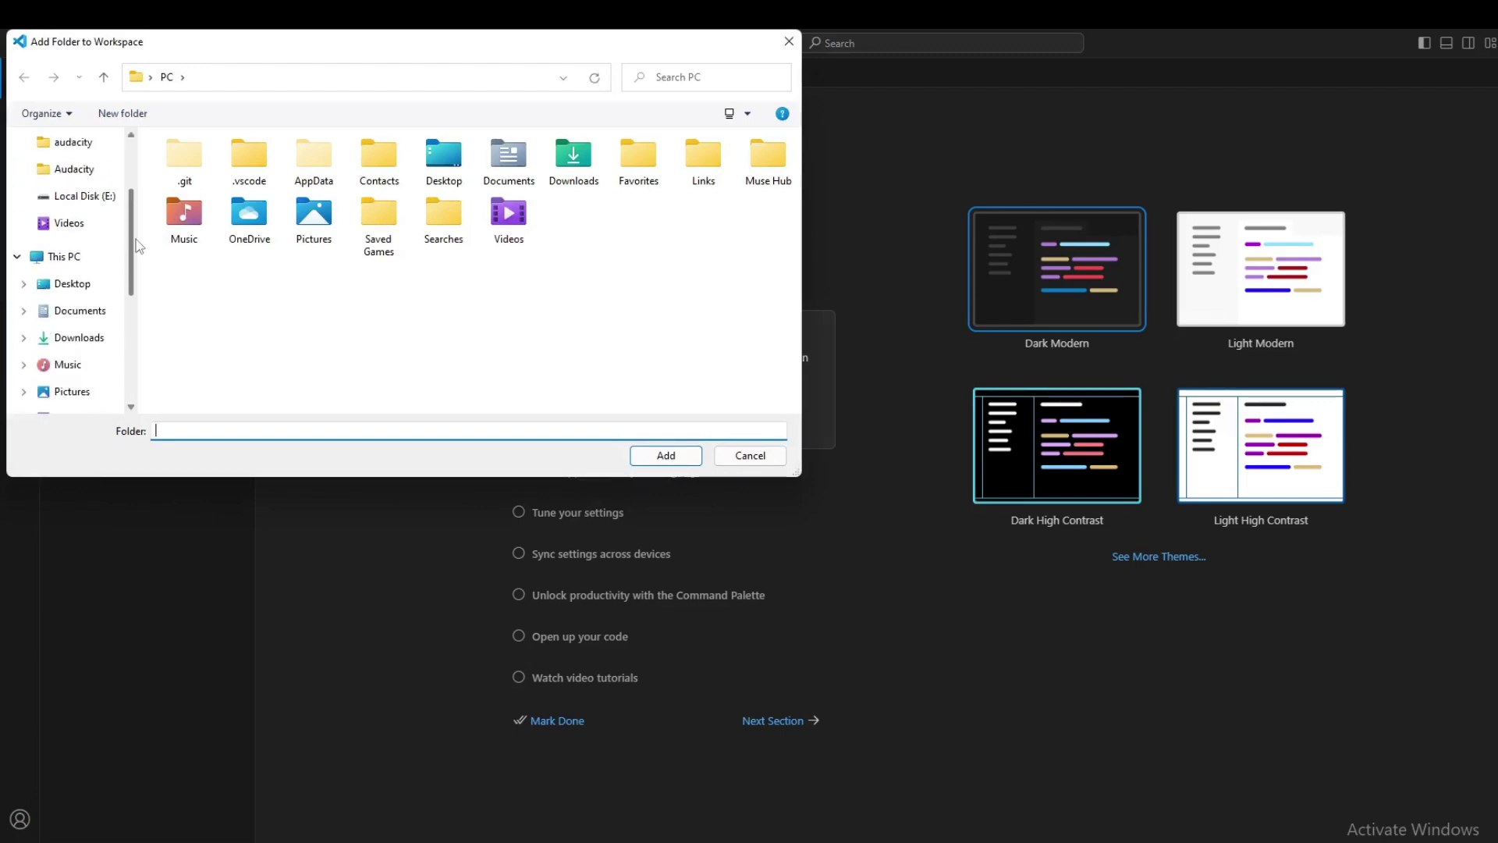
pyautogui.scroll(3, 135, 239)
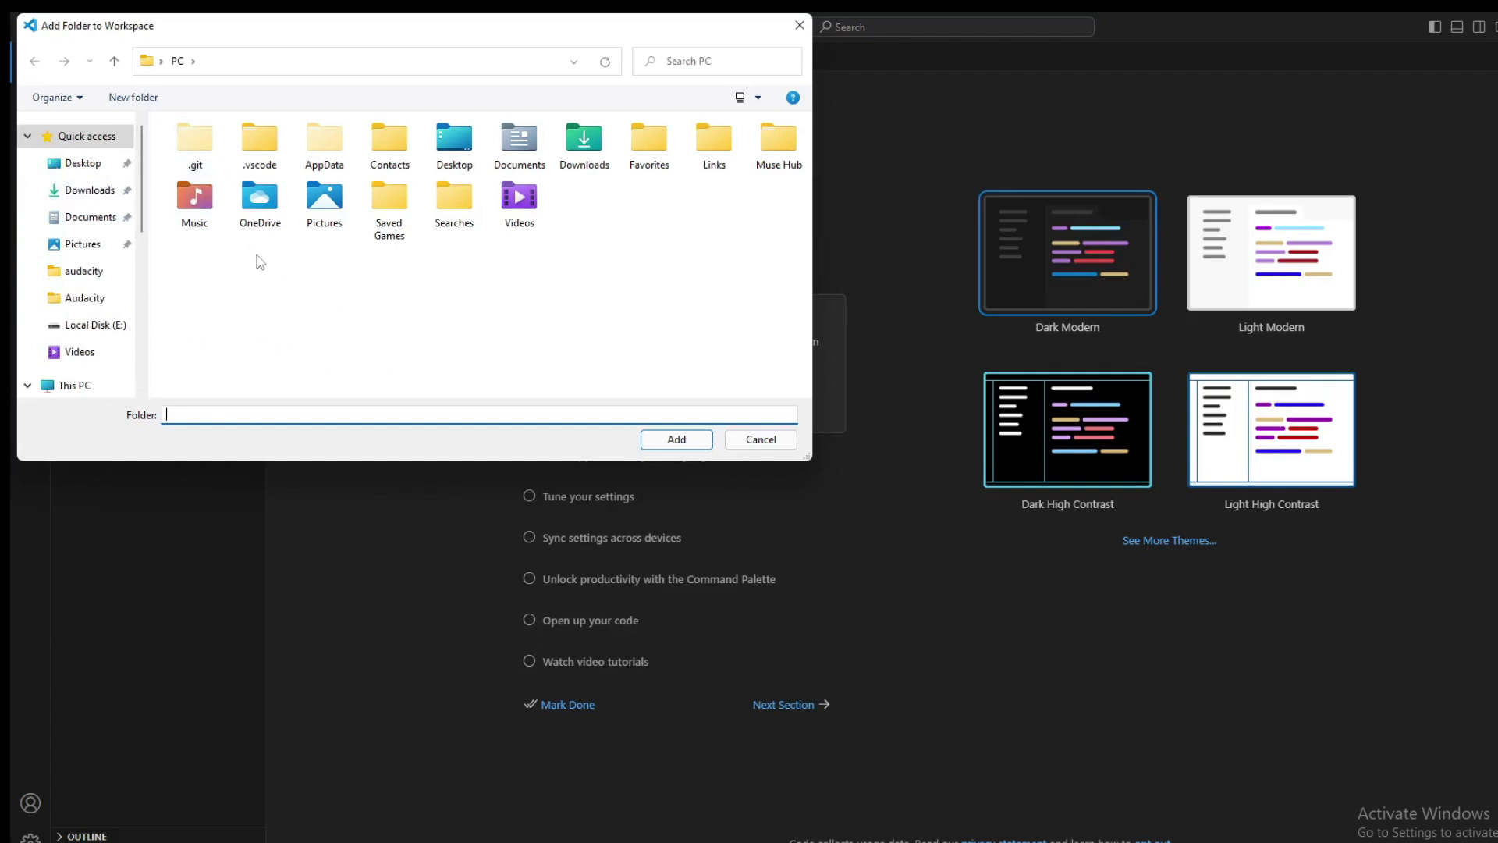
pyautogui.click(139, 103)
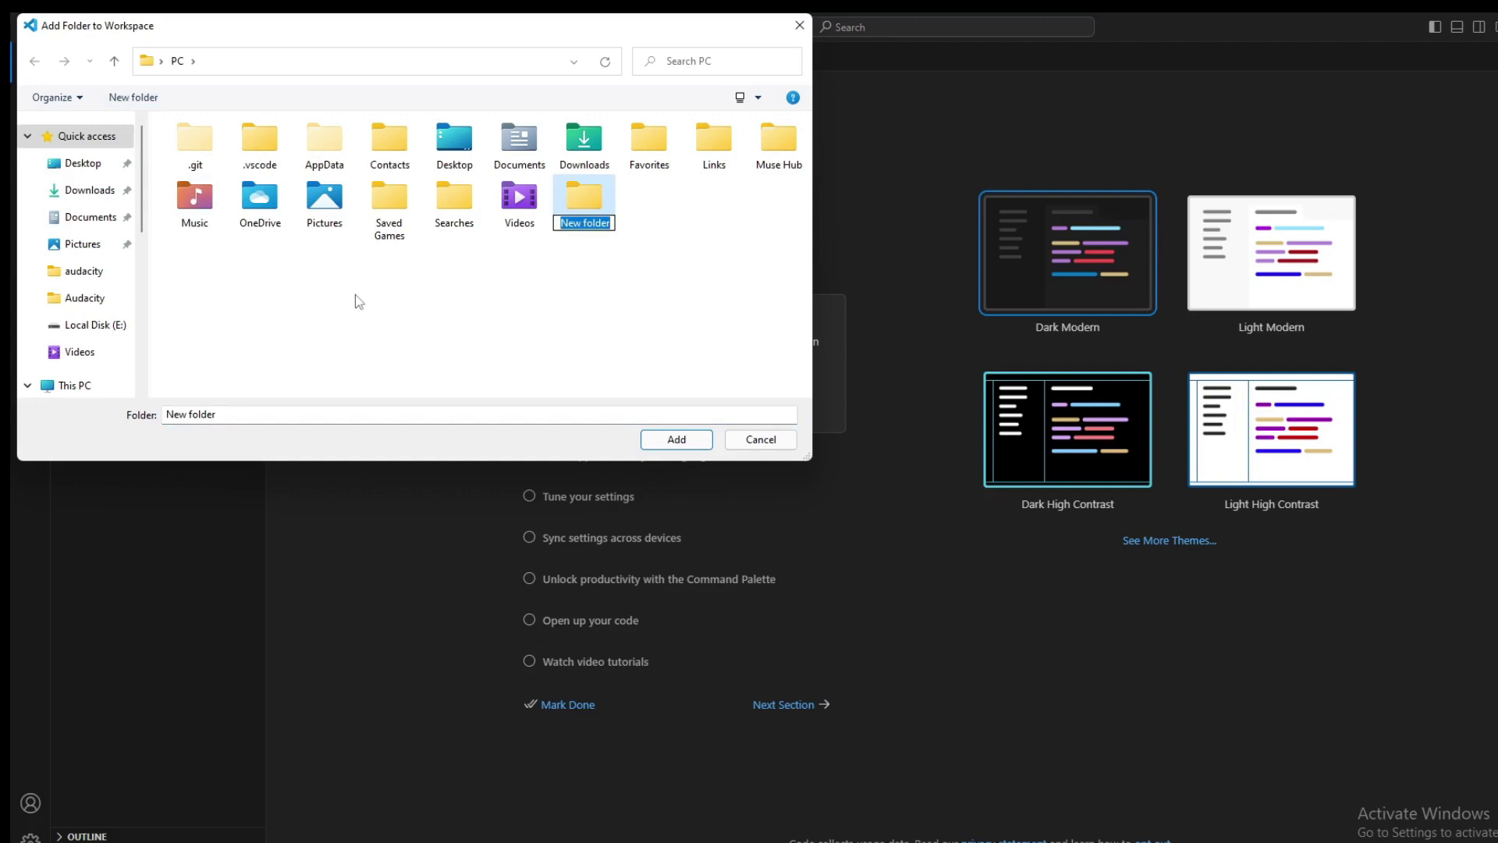
pyautogui.write('C programming')
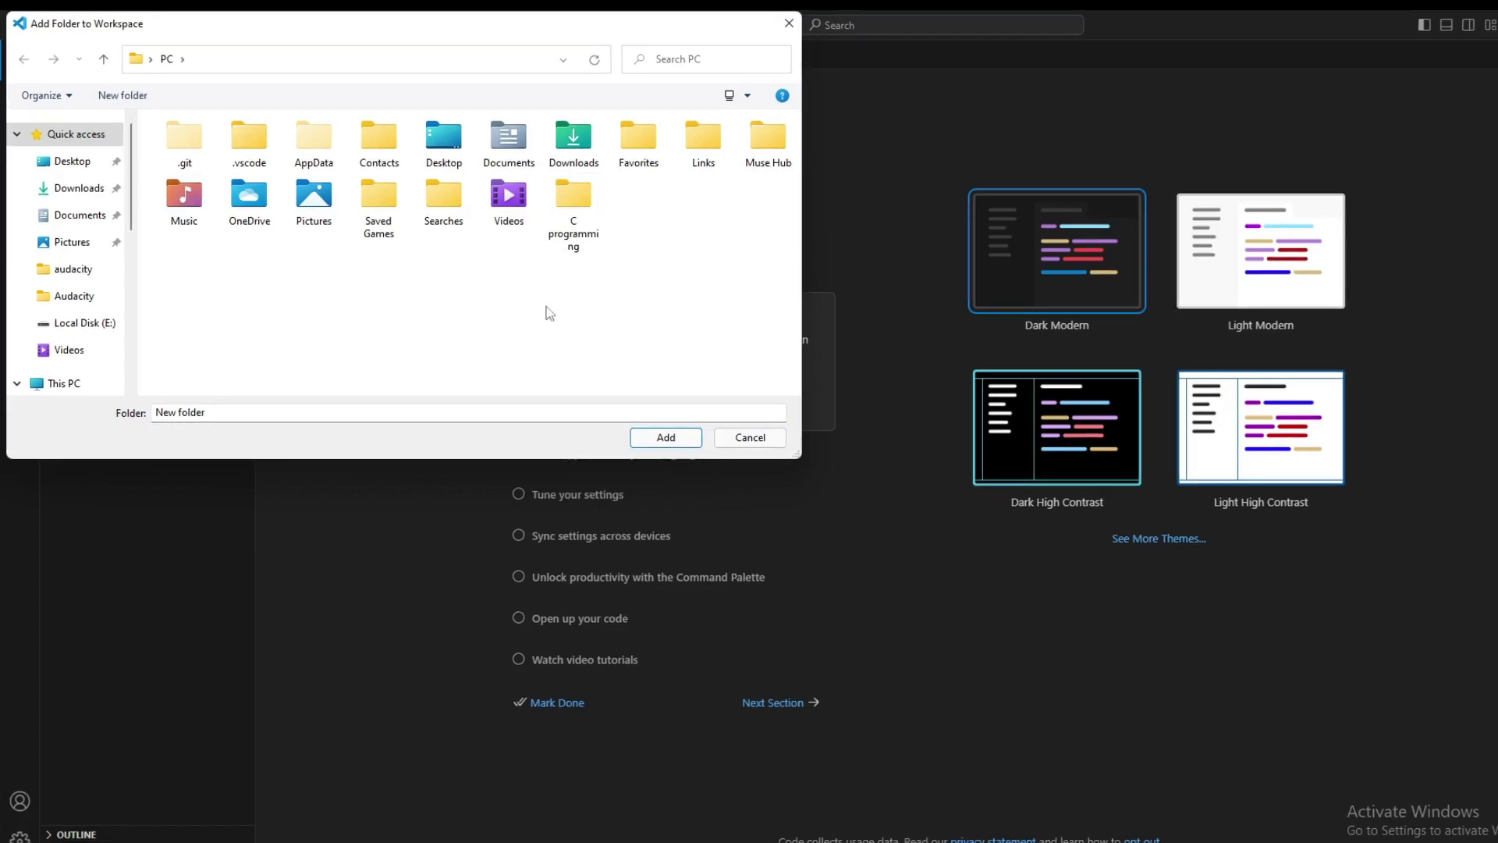
pyautogui.press('Return')
# Step: Add the C programming folder to the workspace and trust the authors of its files
pyautogui.doubleClick(587, 218)
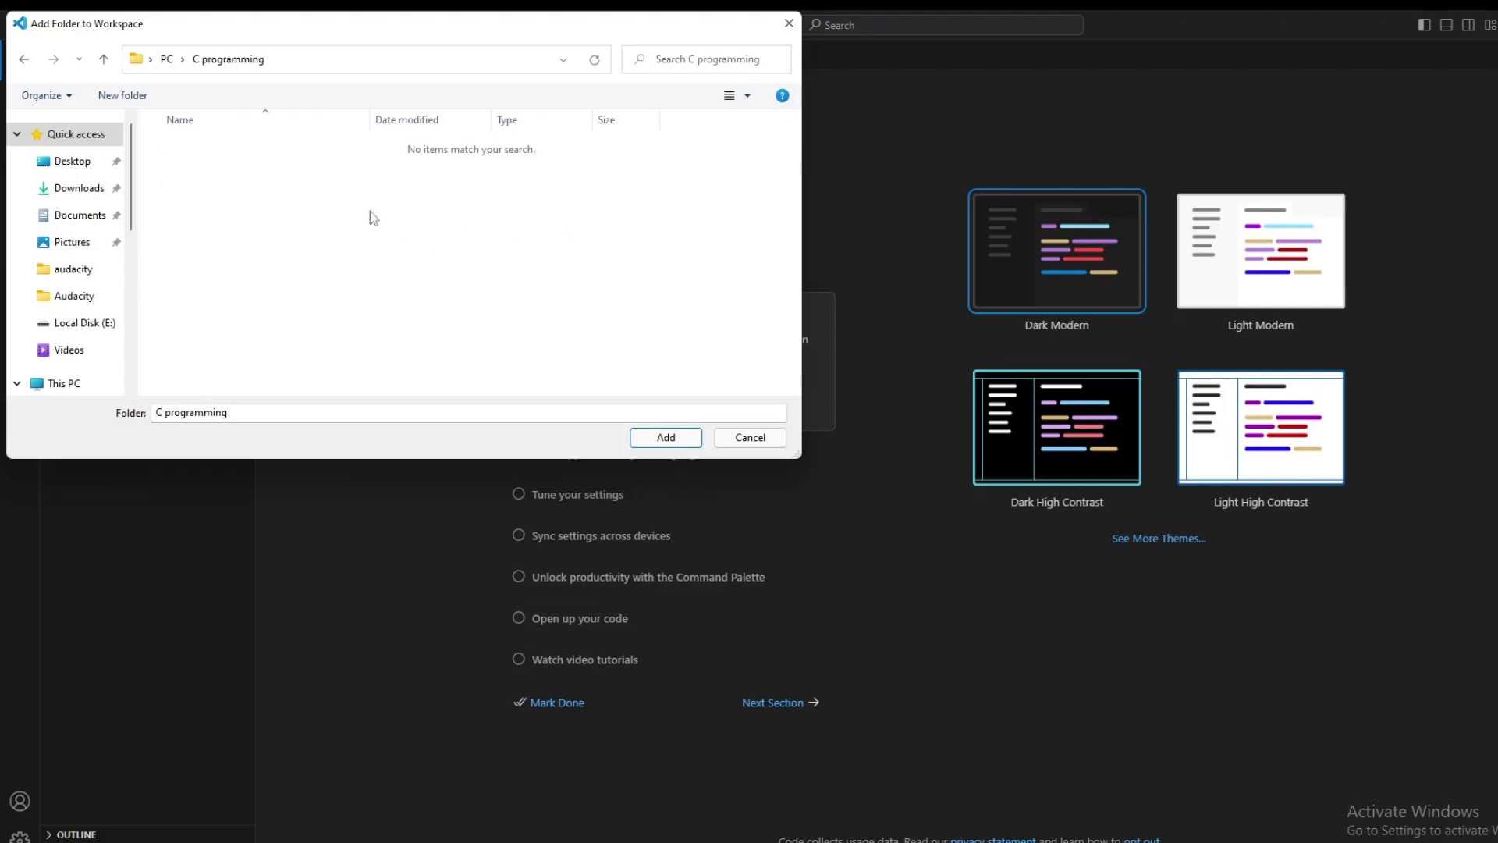
pyautogui.click(678, 444)
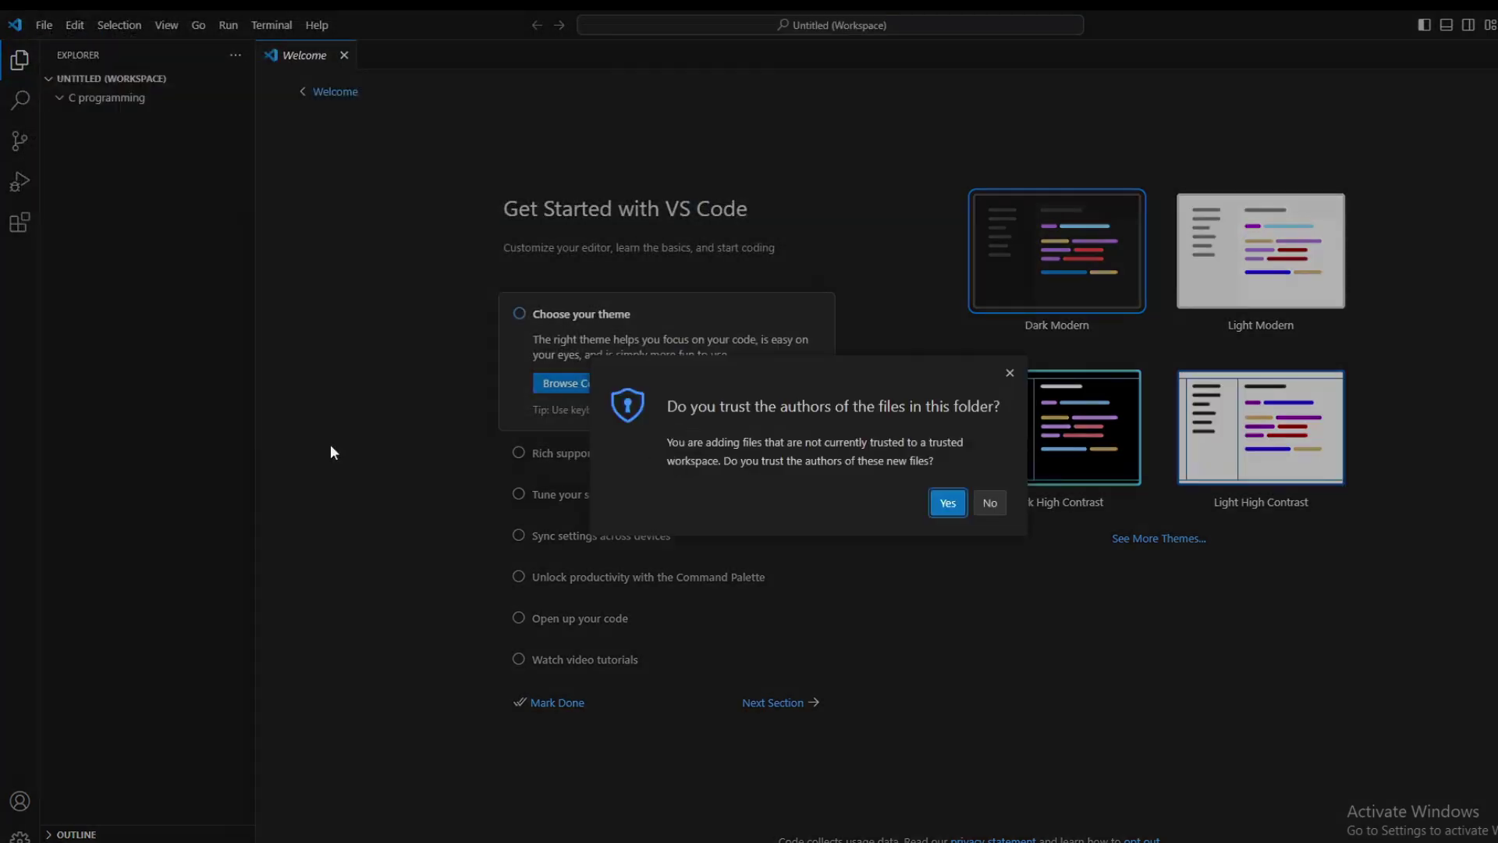
pyautogui.press('Return')
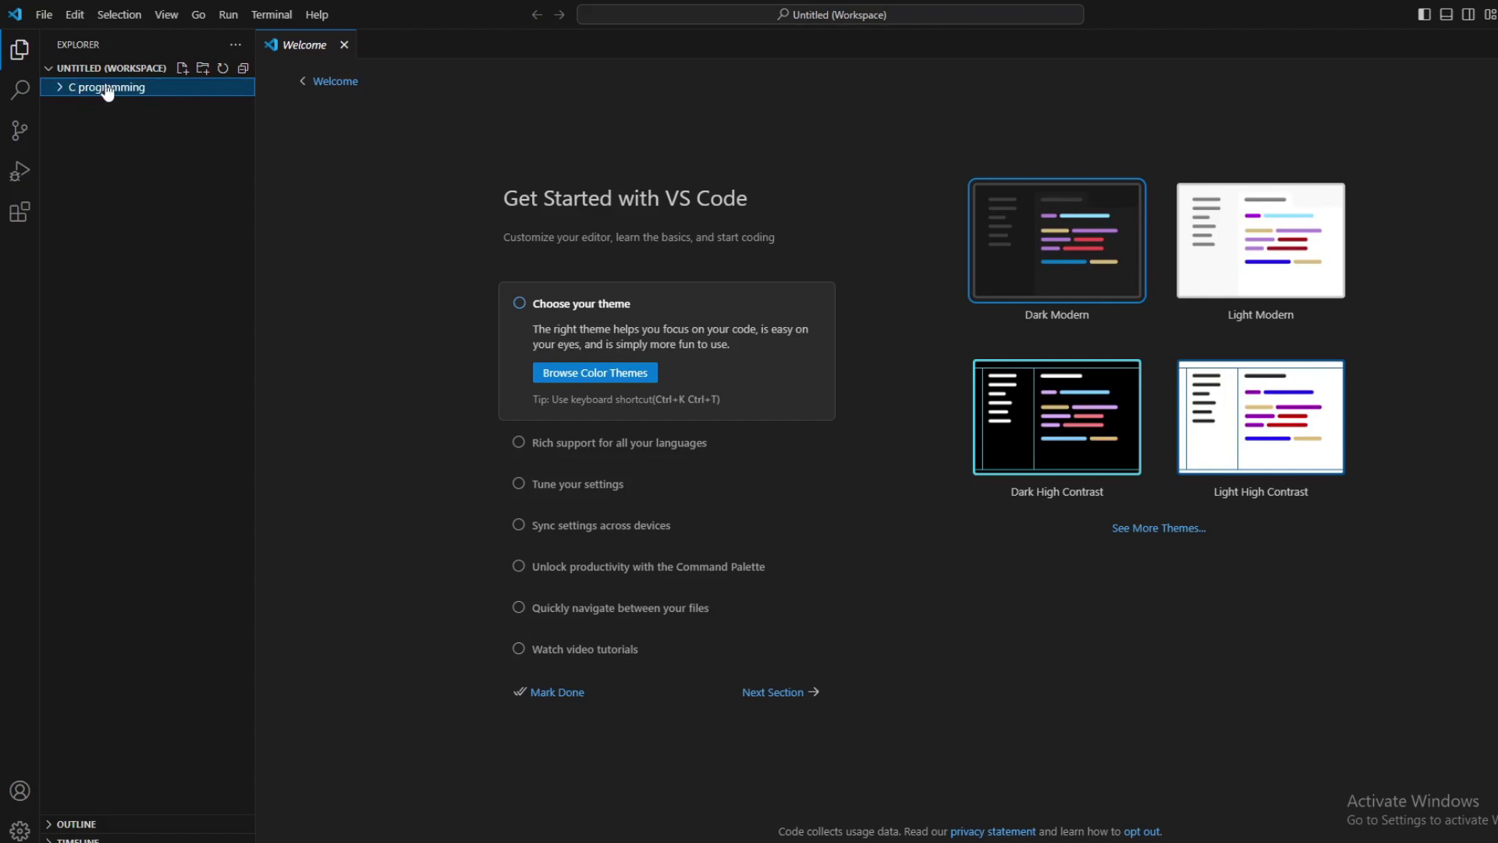
# Step: Create a new file named hello.c inside the C programming folder
pyautogui.click(70, 90)
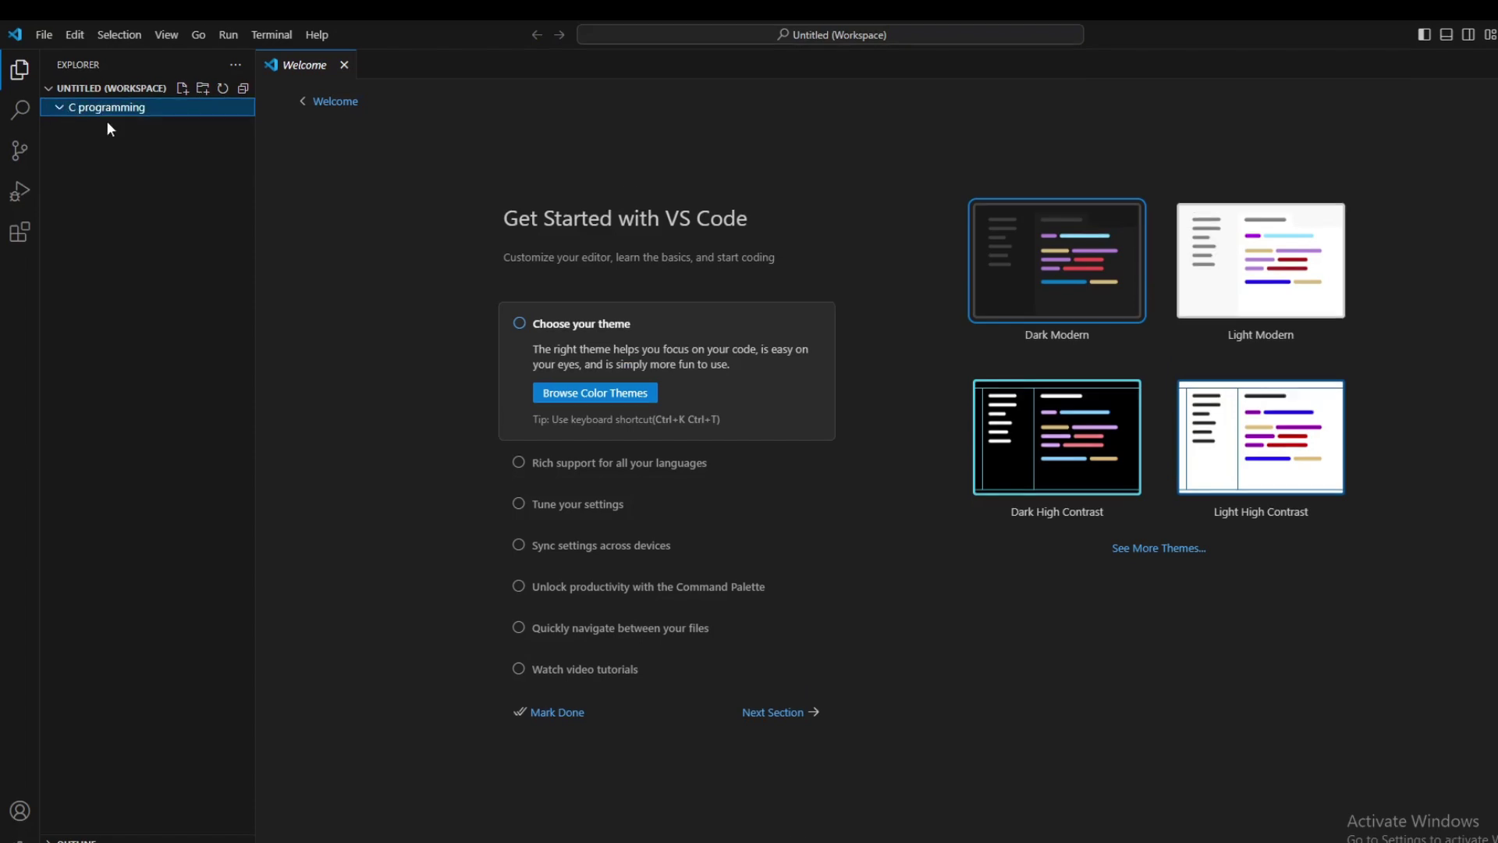
pyautogui.click(182, 89)
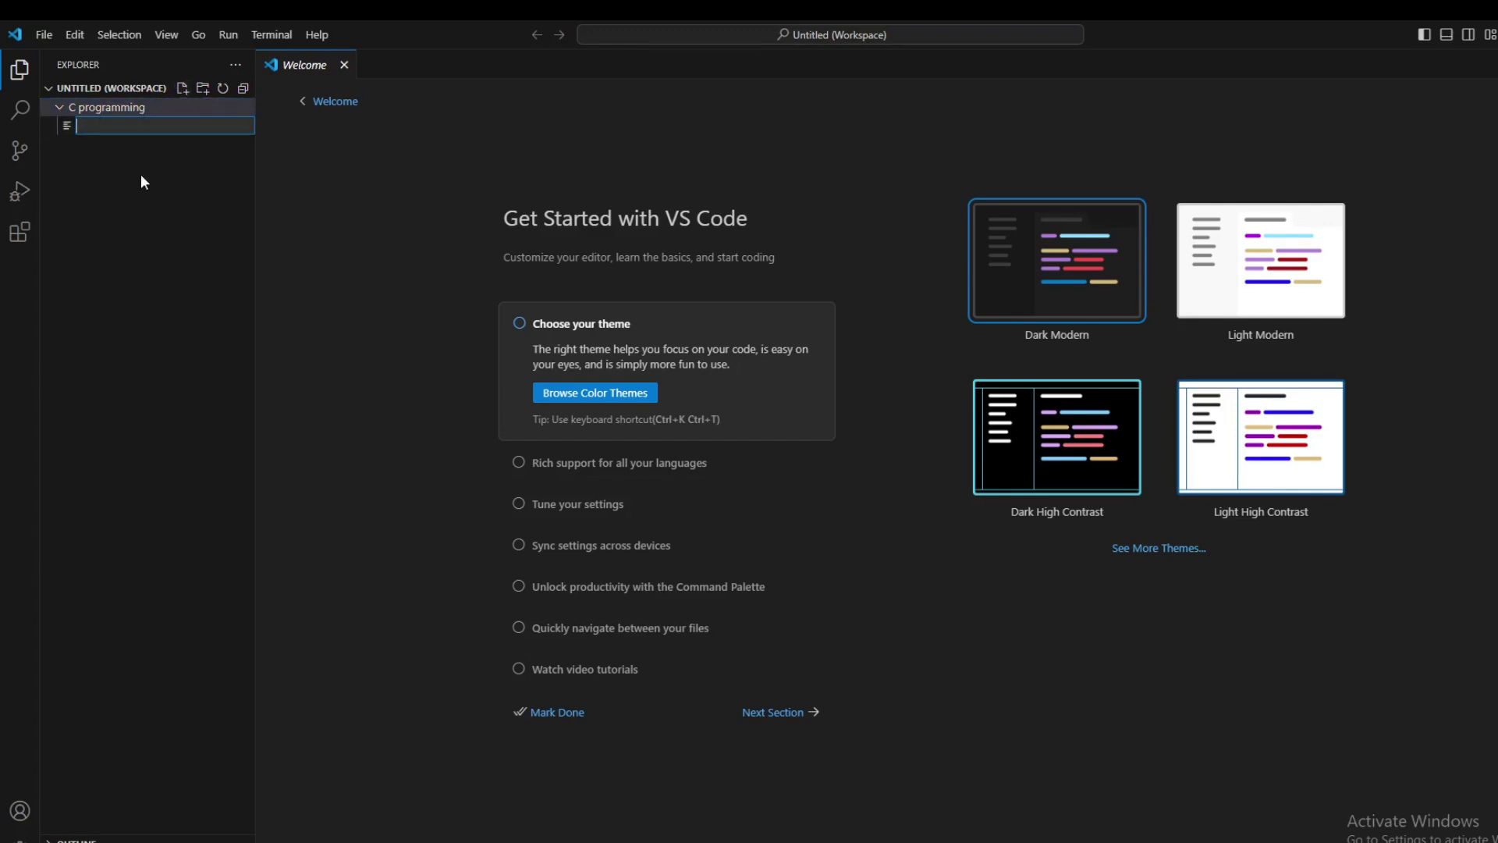
pyautogui.write('hello.c')
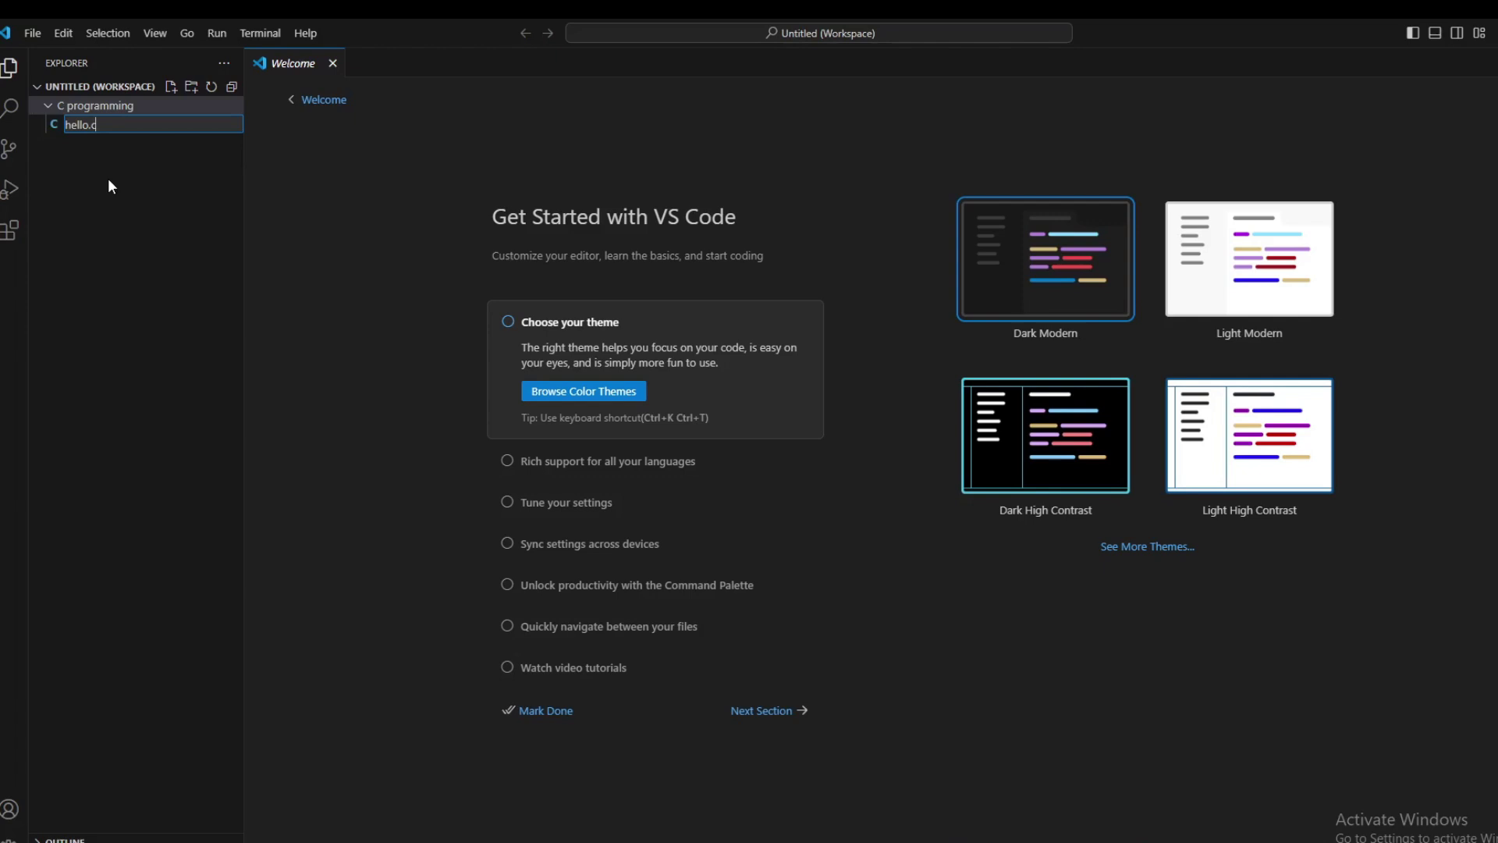
pyautogui.press('Return')
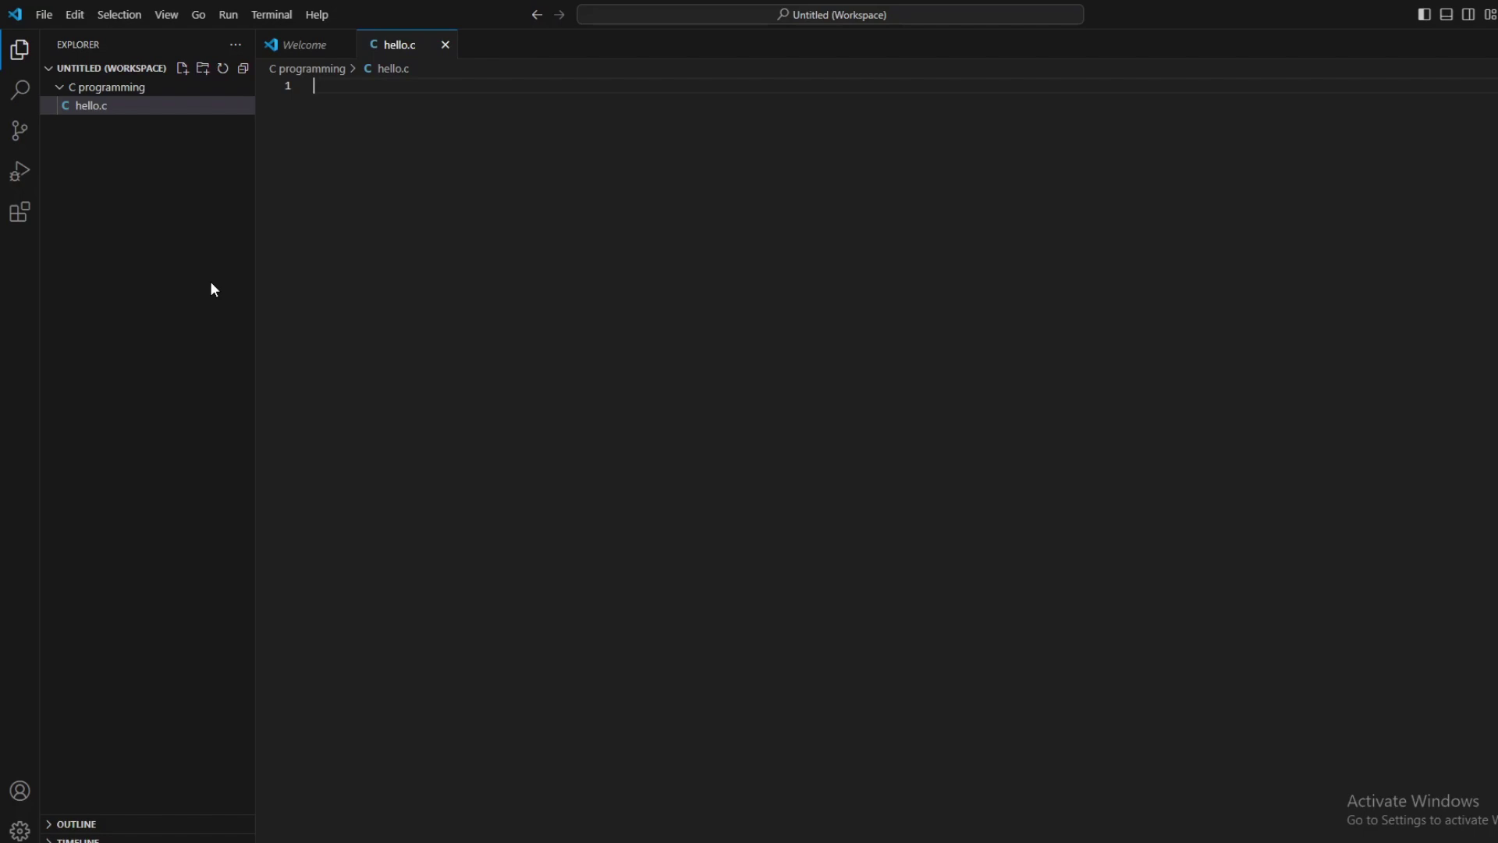
# Step: Search the extensions marketplace for "c" and install Microsoft's C/C++ extension
pyautogui.hotkey('ctrl', 'shift', 'x')
pyautogui.click(23, 222)
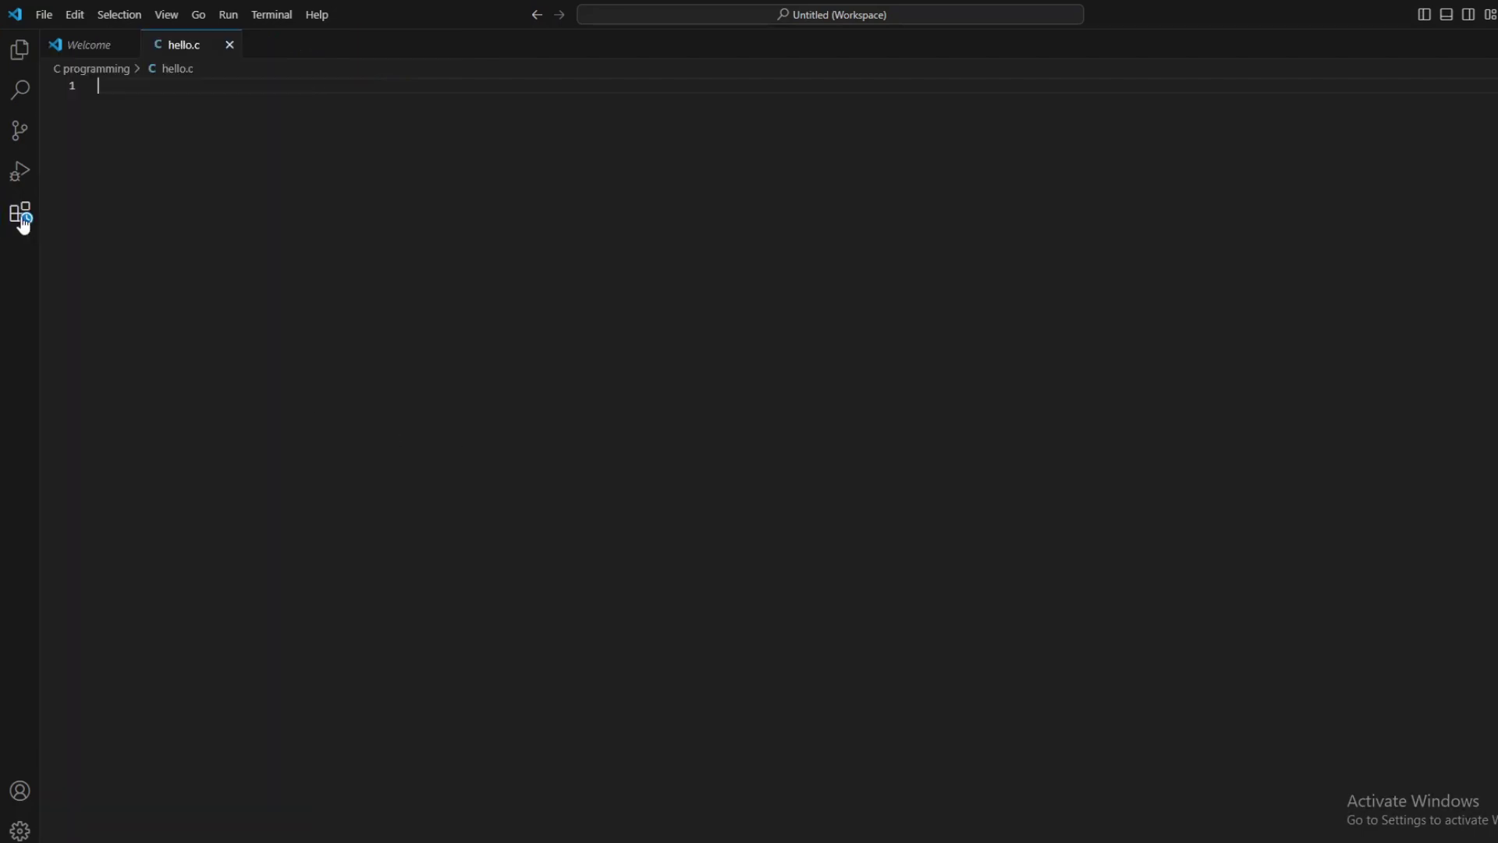
pyautogui.click(22, 222)
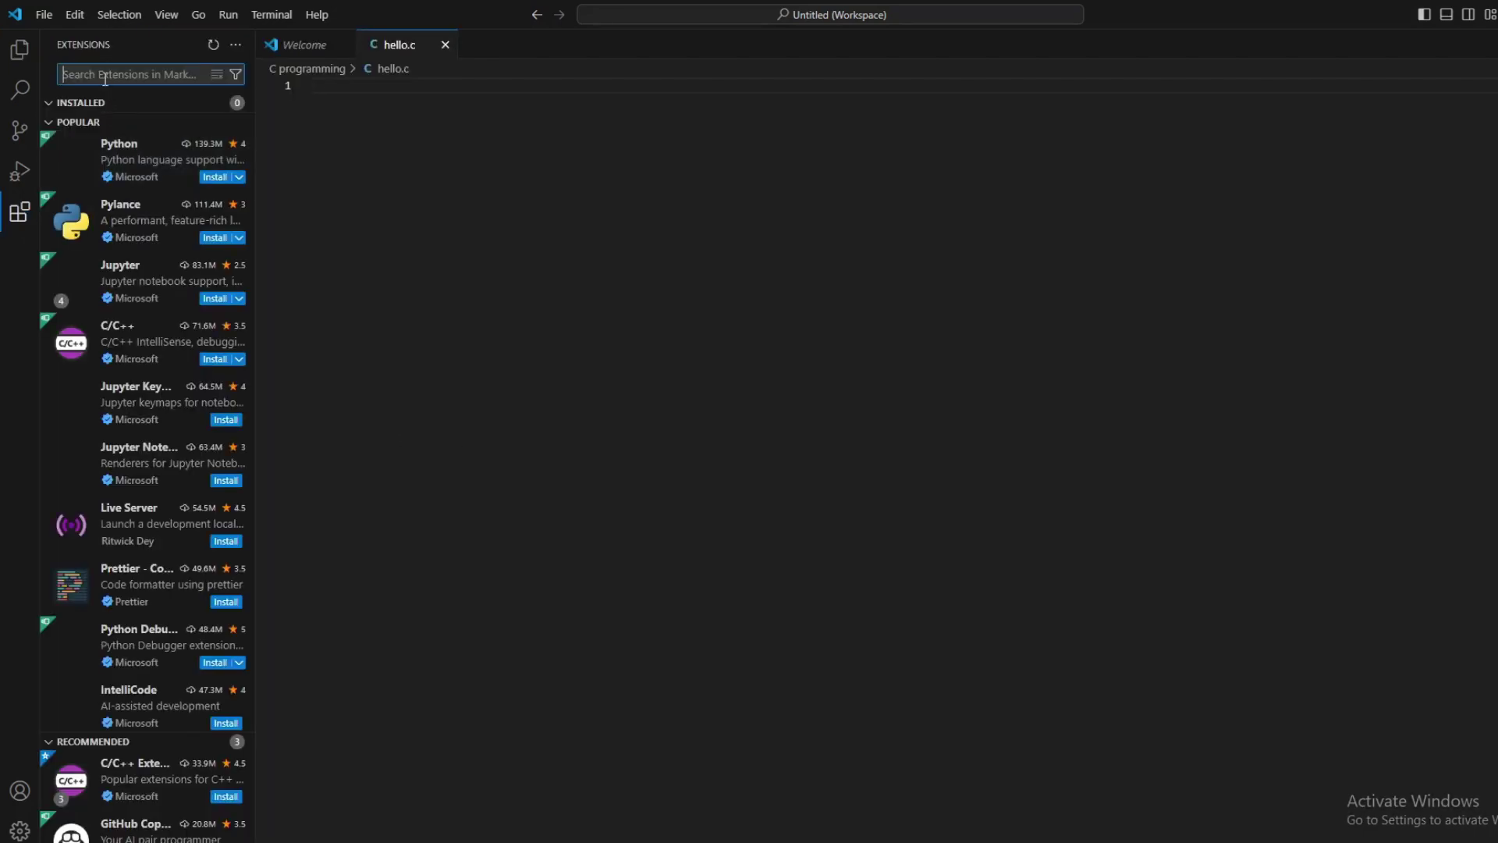
pyautogui.write('c')
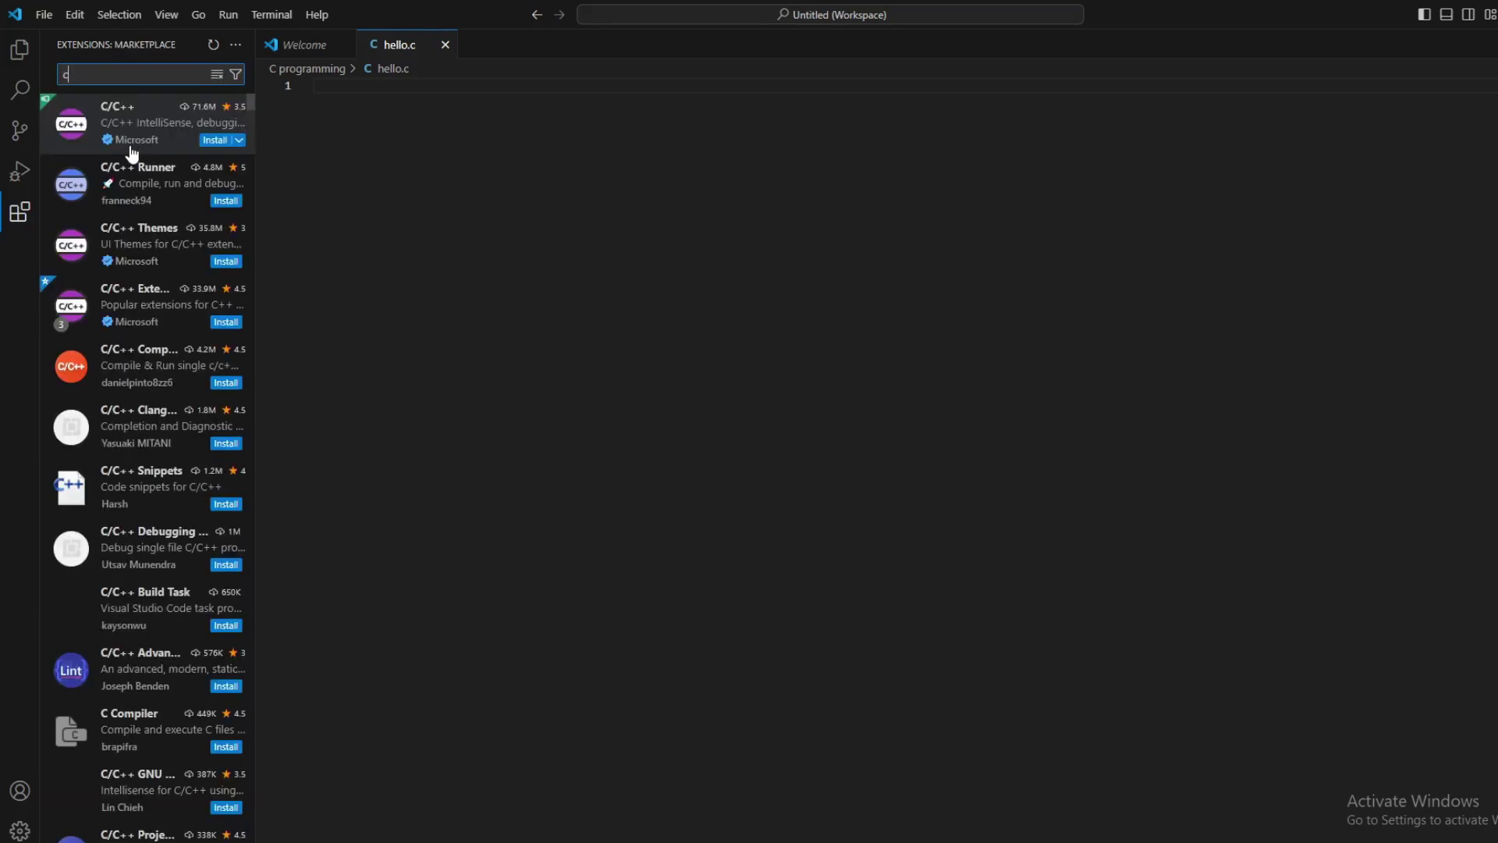
pyautogui.moveTo(133, 127)
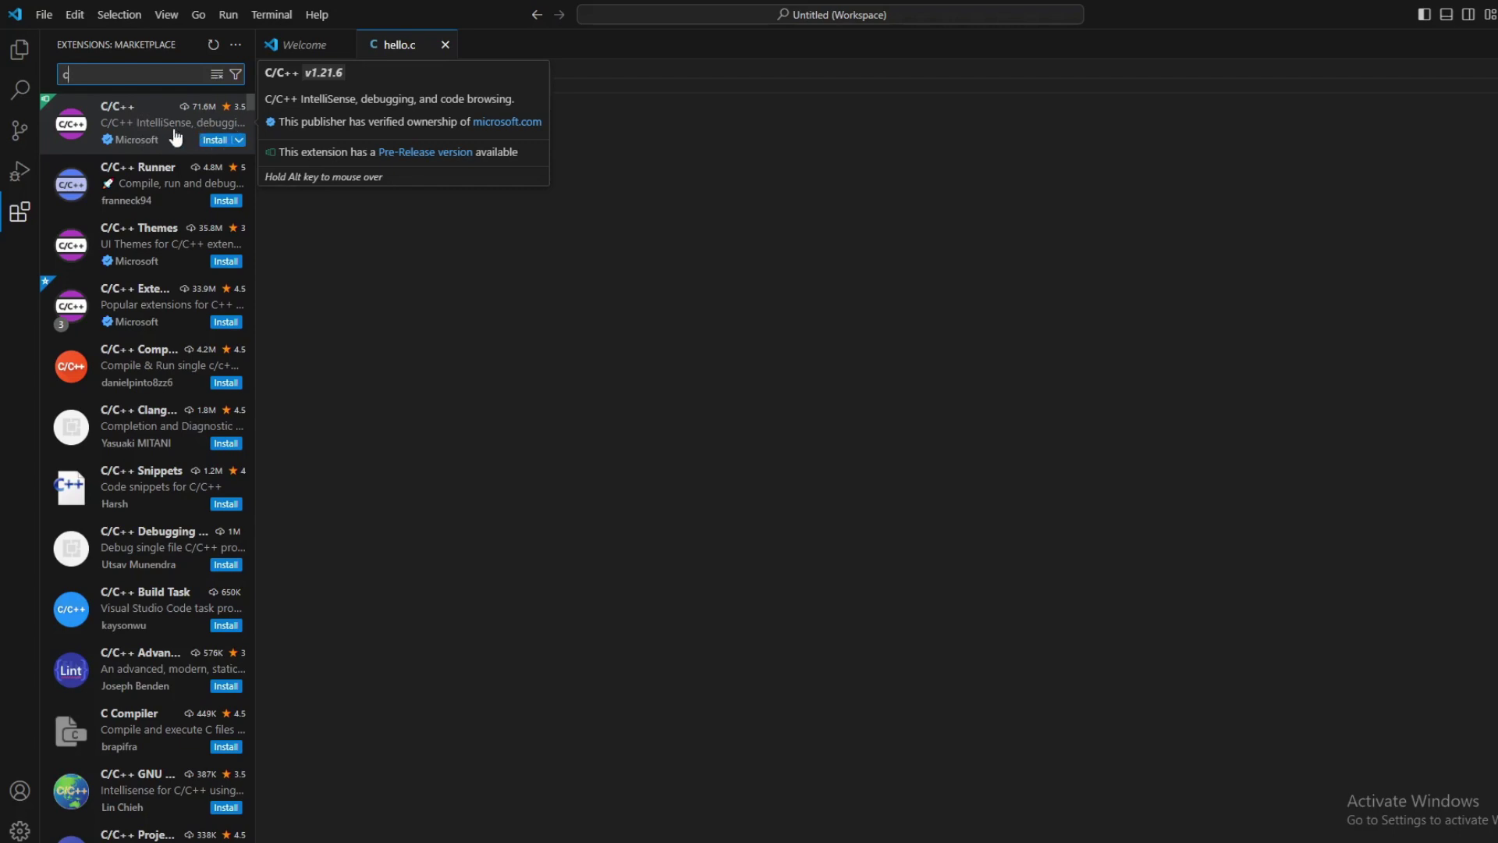
pyautogui.moveTo(152, 298)
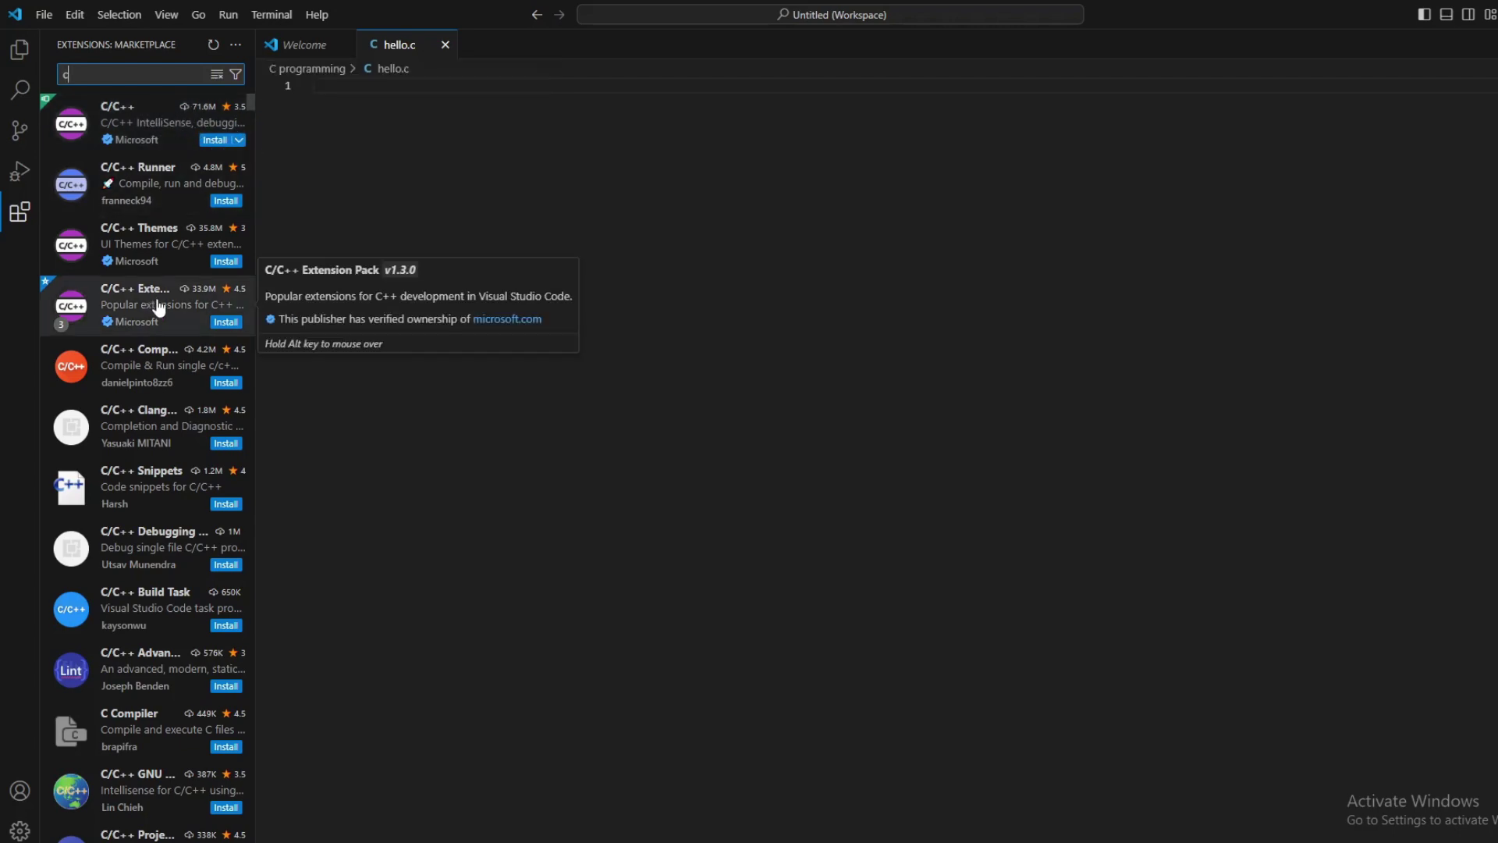
pyautogui.moveTo(195, 125)
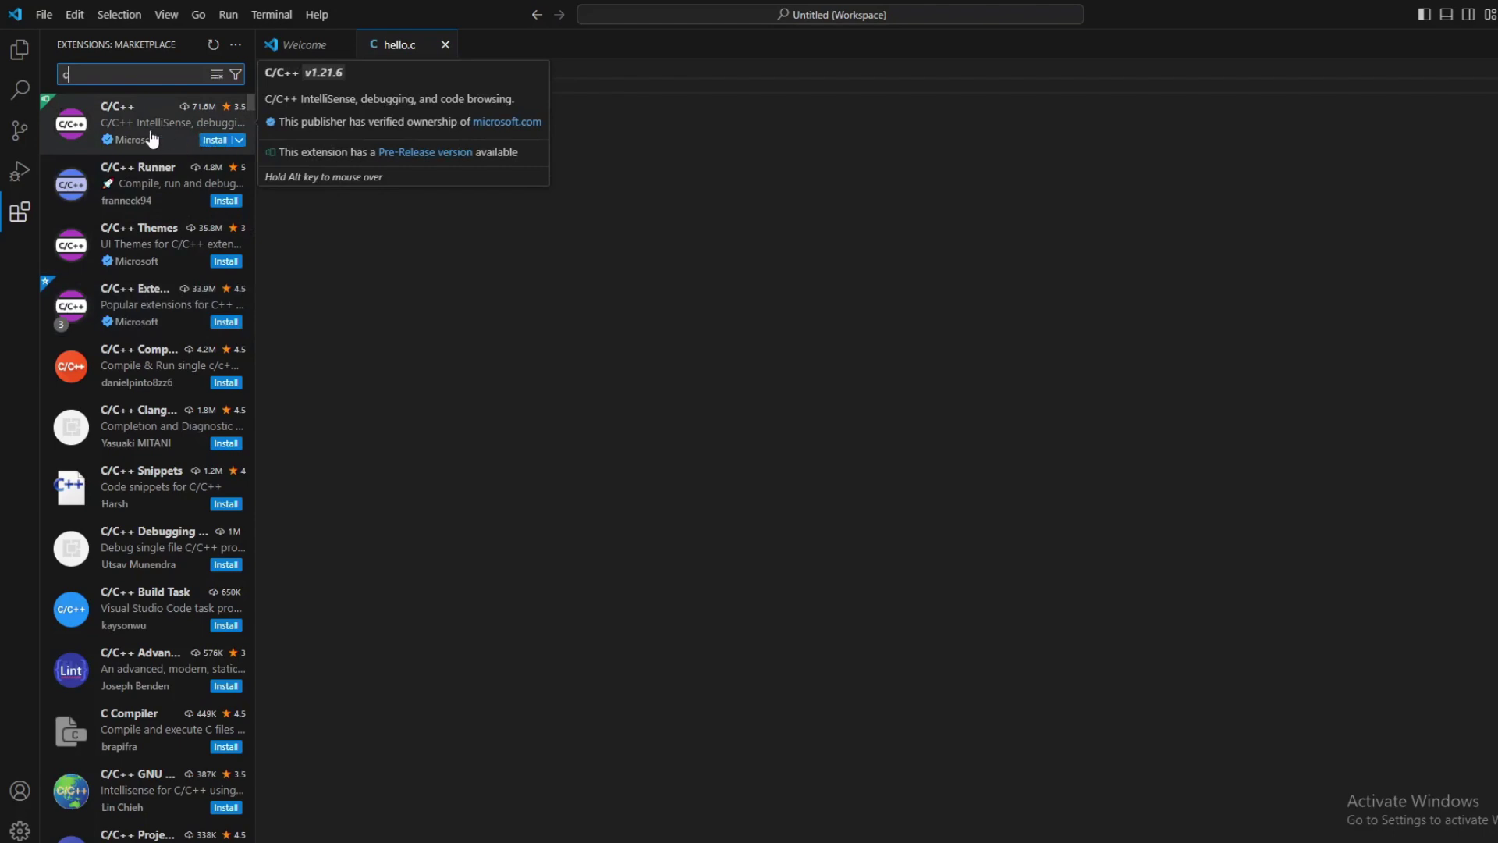
pyautogui.click(212, 140)
pyautogui.click(213, 140)
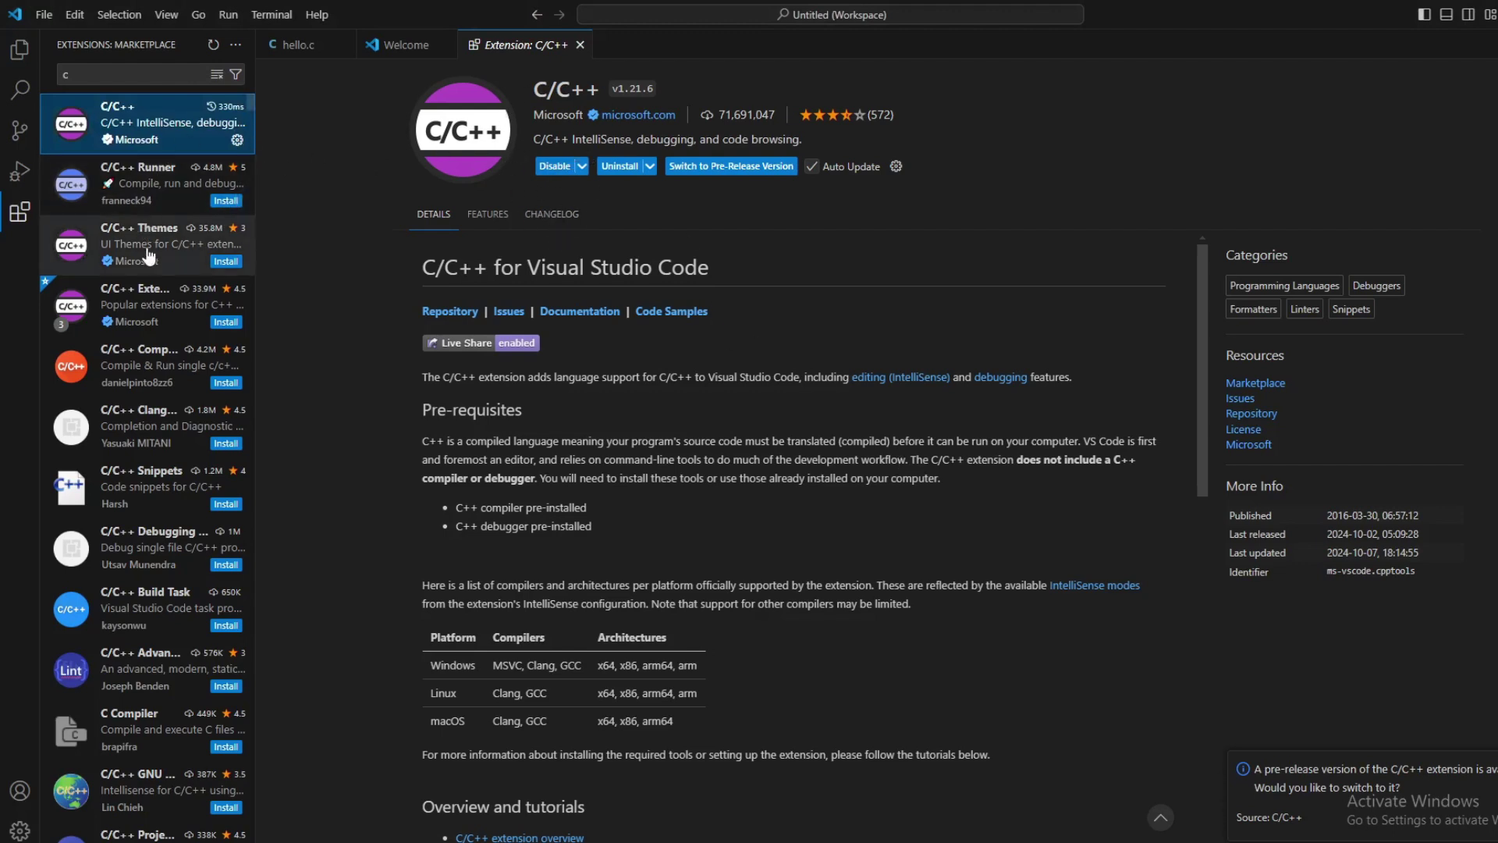
# Step: Install Microsoft's C/C++ Themes extension with the 2017 Dark (Visual Studio - C/C++) color theme, and install the C/C++ Extension Pack
pyautogui.click(225, 261)
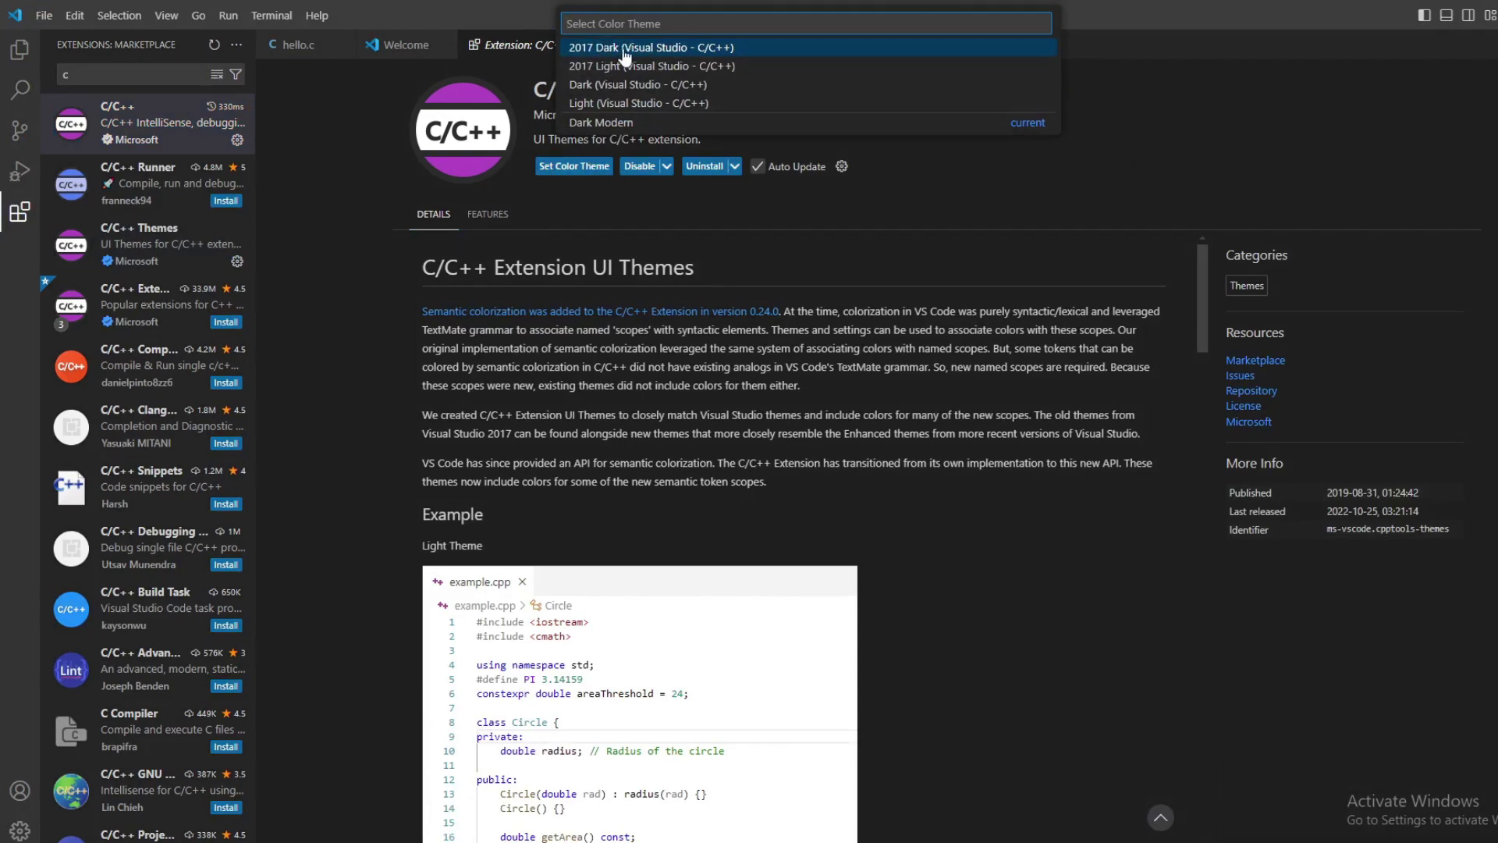
pyautogui.click(647, 51)
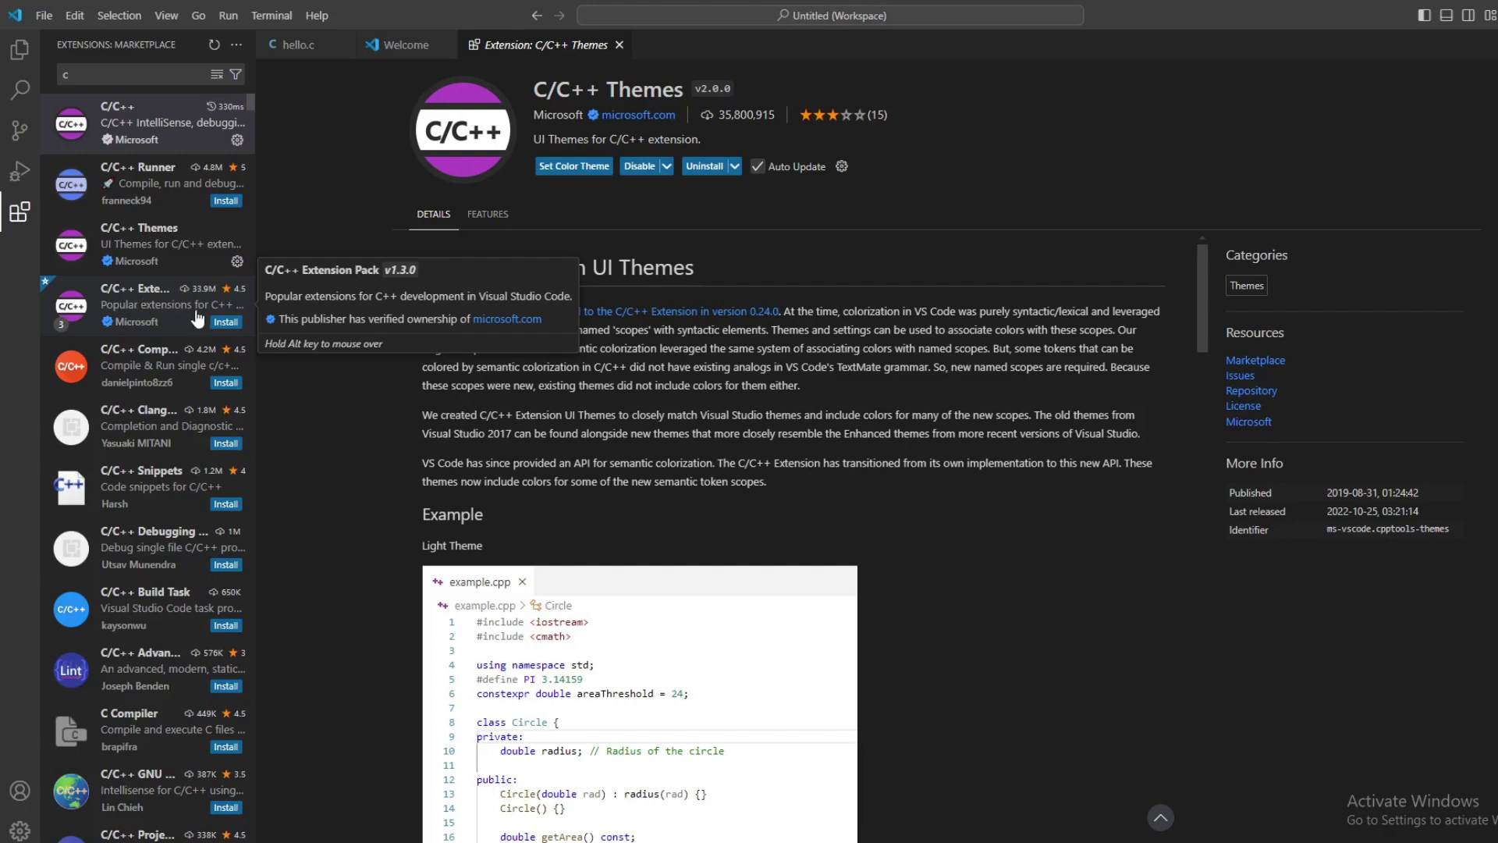
pyautogui.click(225, 323)
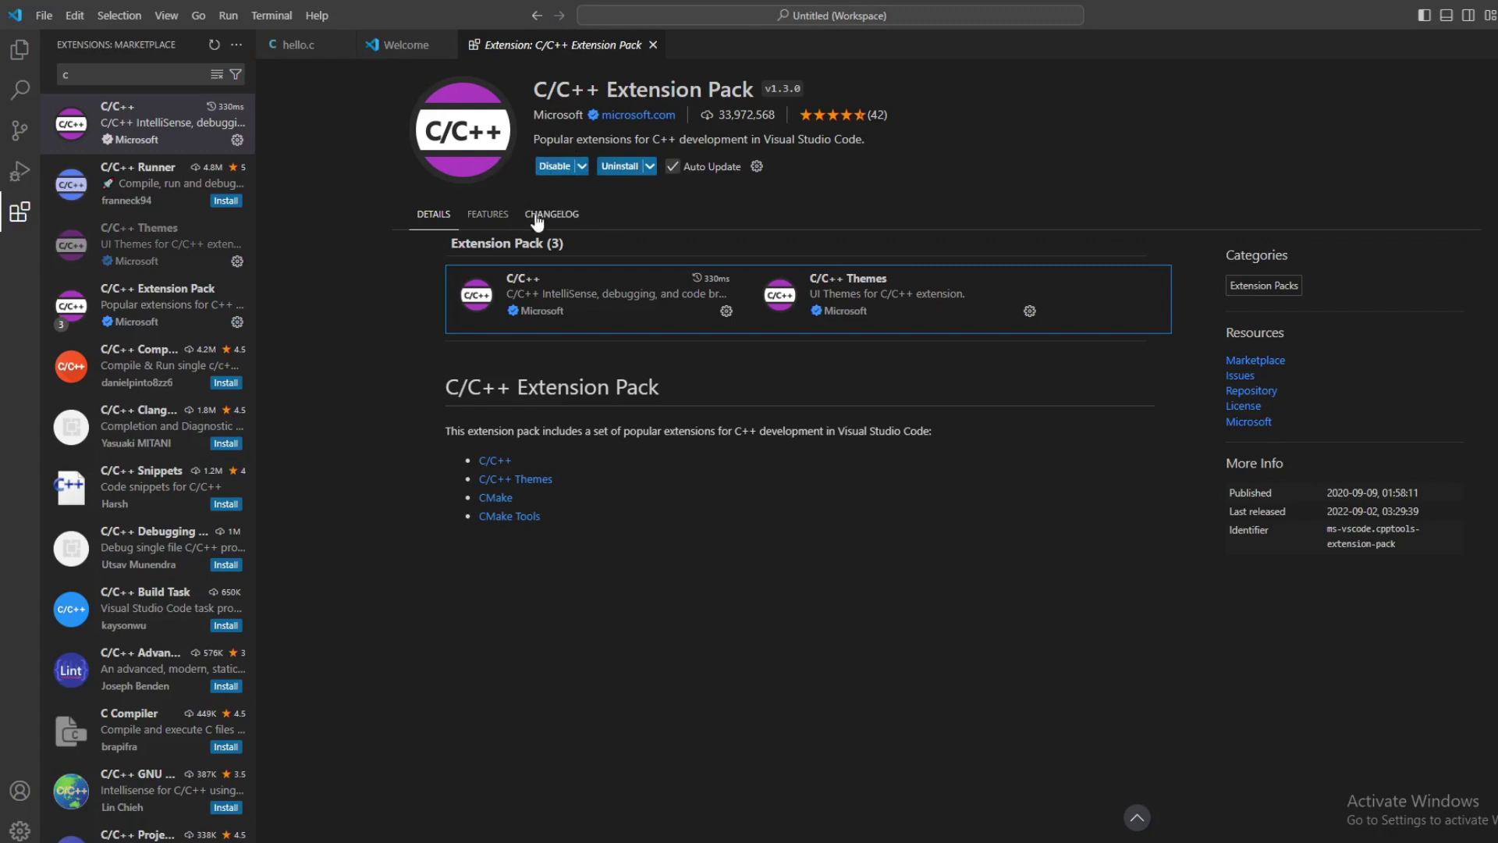
# Step: Search the extensions marketplace for "code ru" and install the Code Runner extension
pyautogui.click(99, 74)
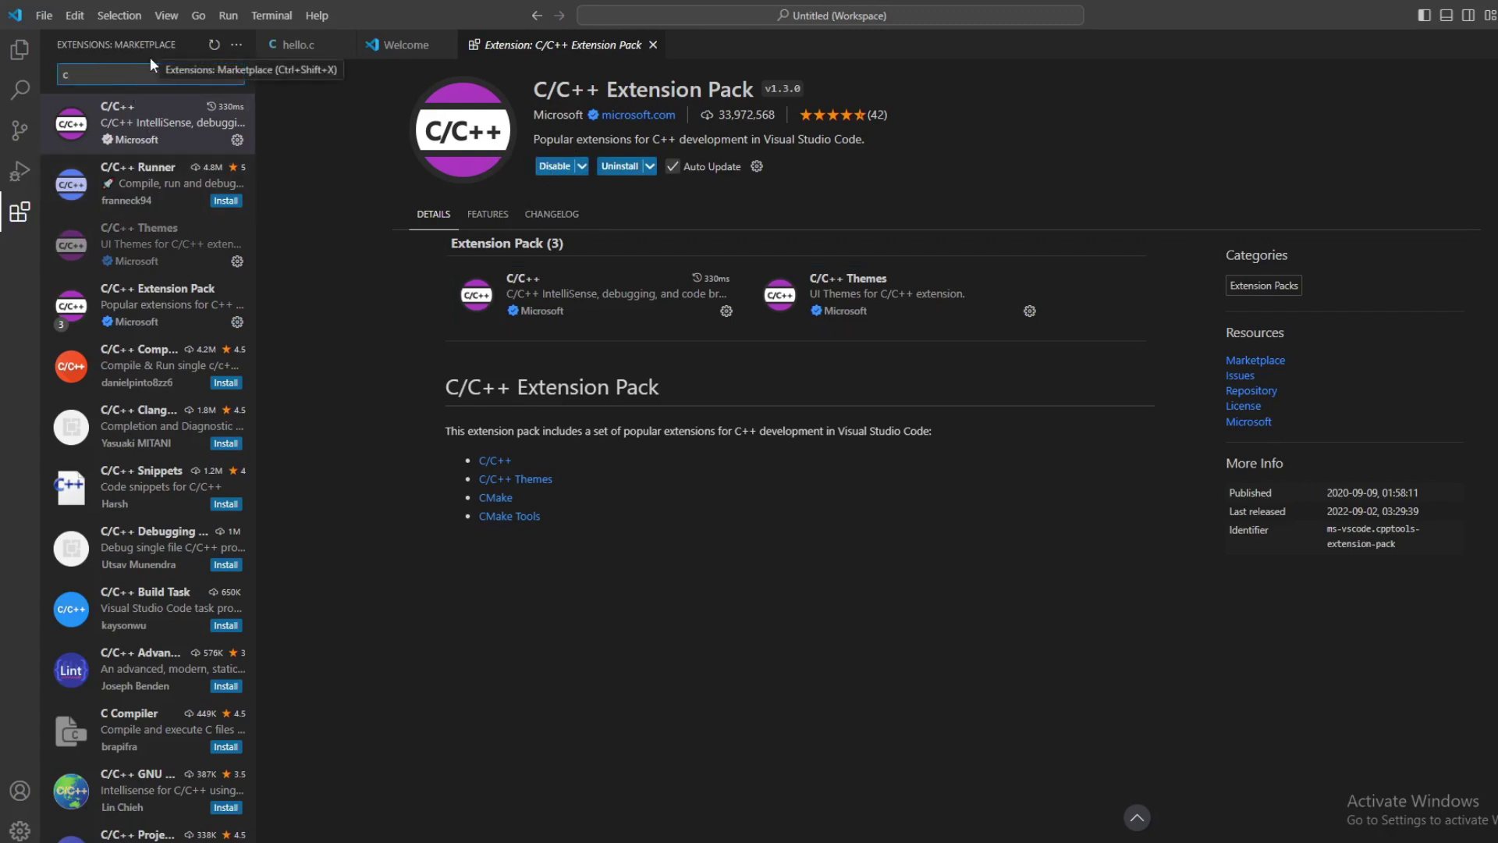
pyautogui.write('ode ru')
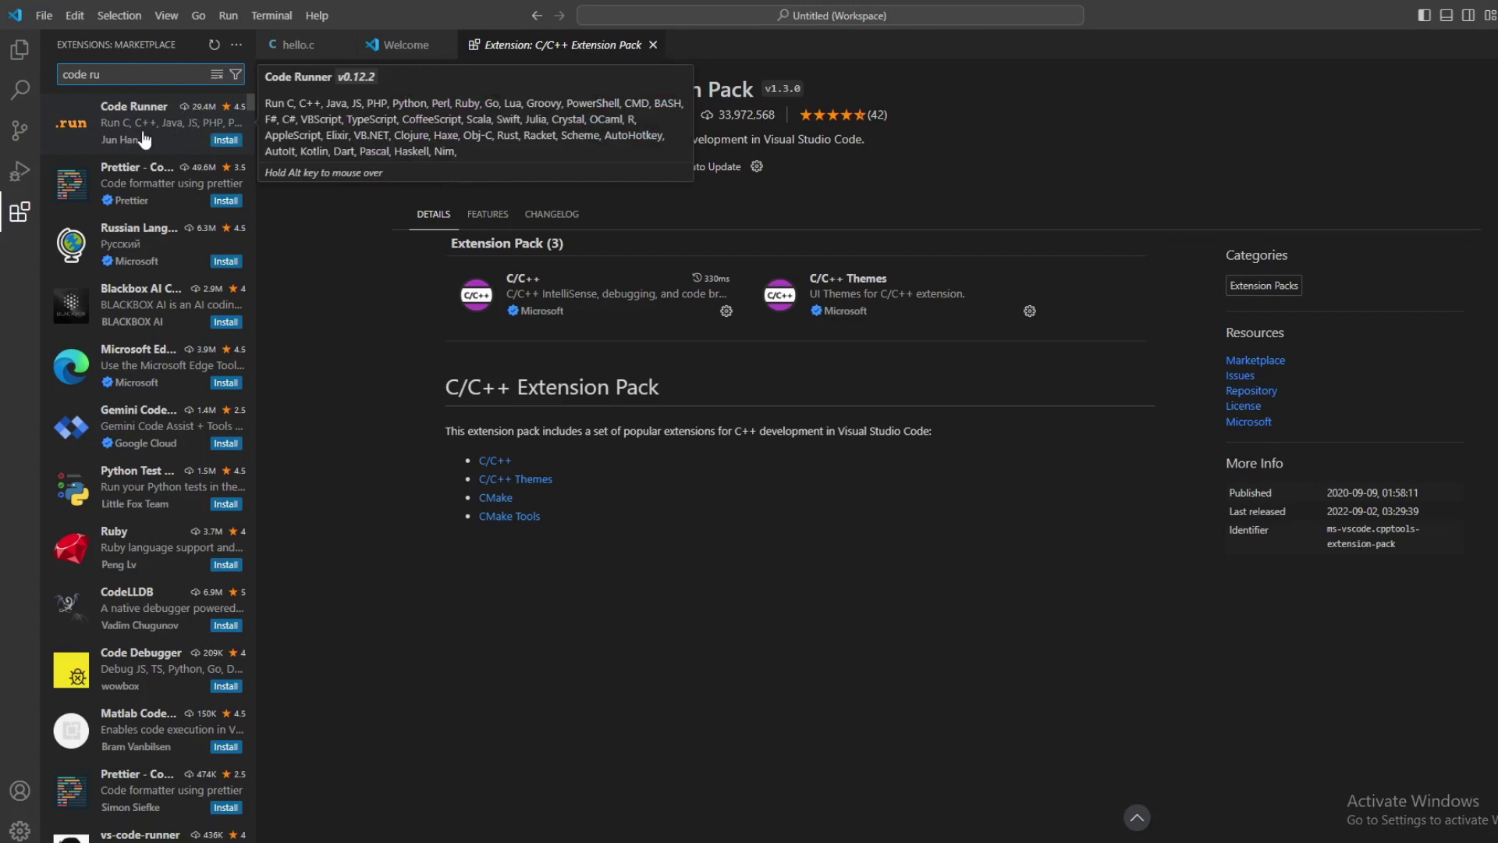
pyautogui.click(195, 127)
pyautogui.click(225, 140)
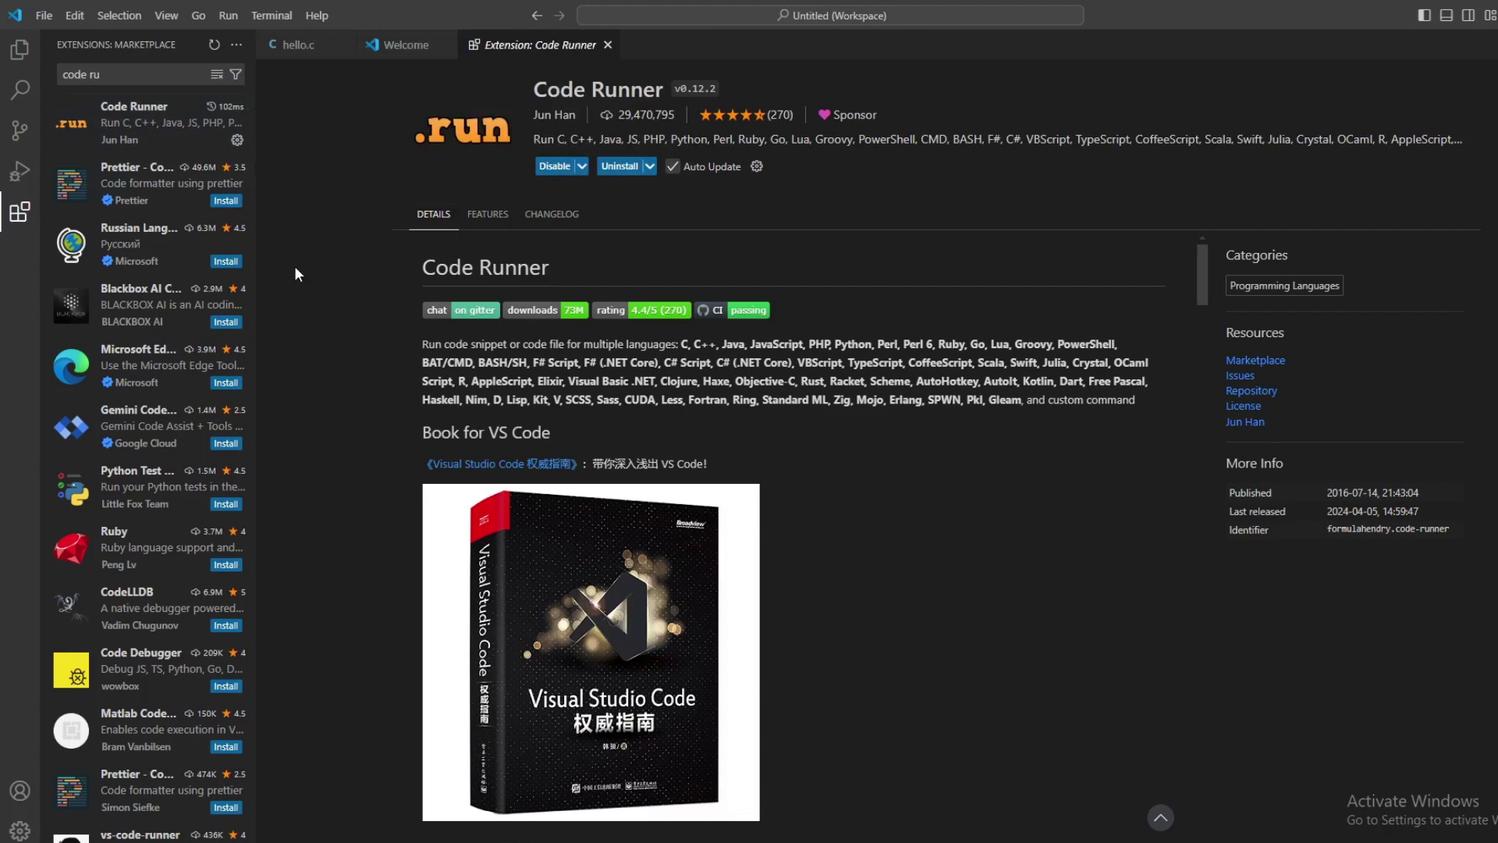
pyautogui.moveTo(125, 104)
pyautogui.moveTo(144, 130)
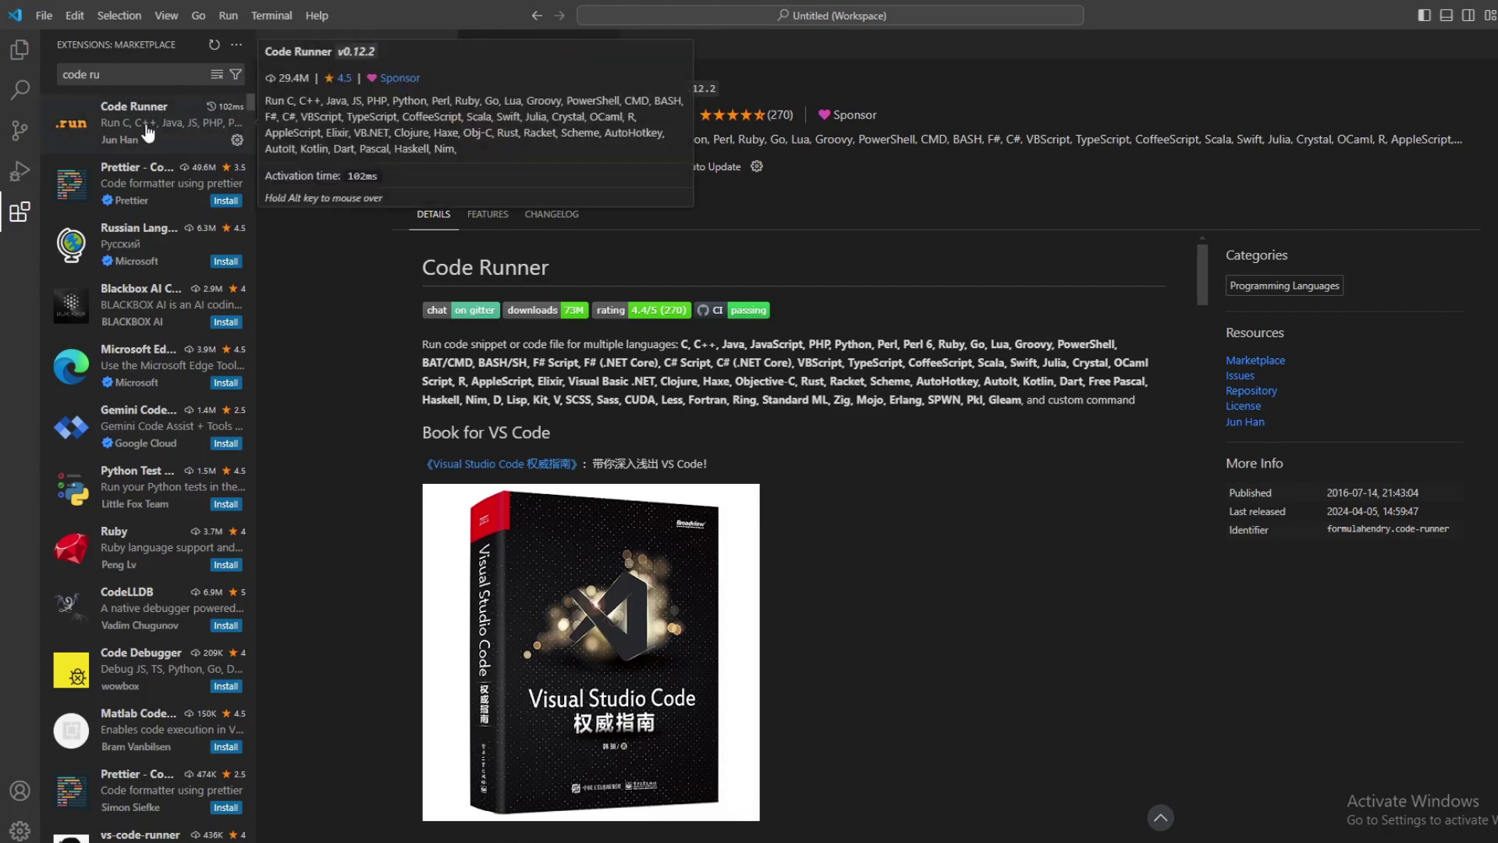
pyautogui.click(23, 215)
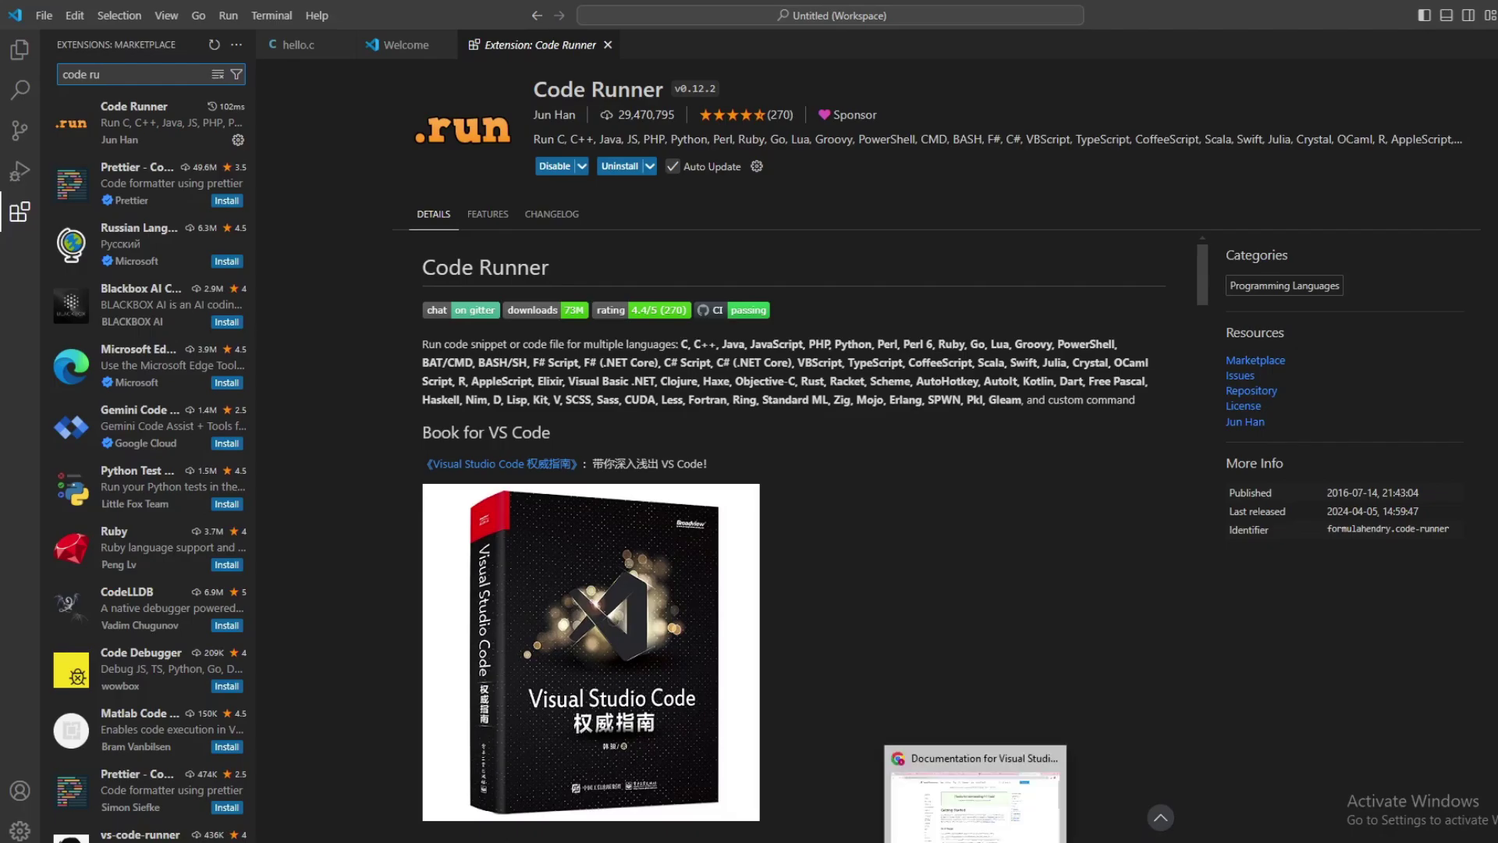
# Step: Switch to Chrome, search for "mingw download" and download MinGW - Minimalist GNU for Windows from its SourceForge page
pyautogui.click(975, 842)
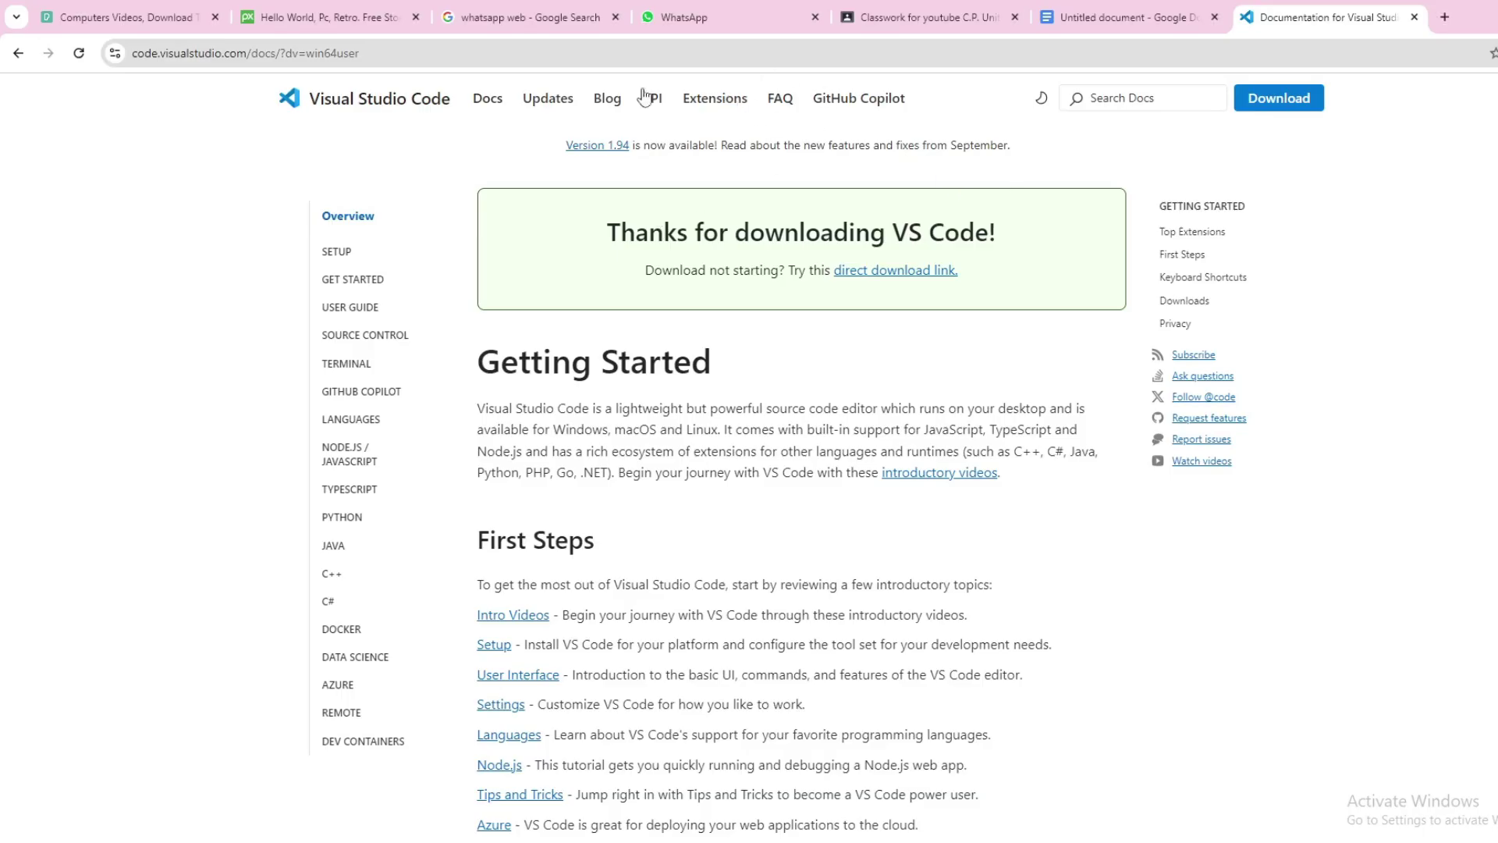
pyautogui.click(275, 56)
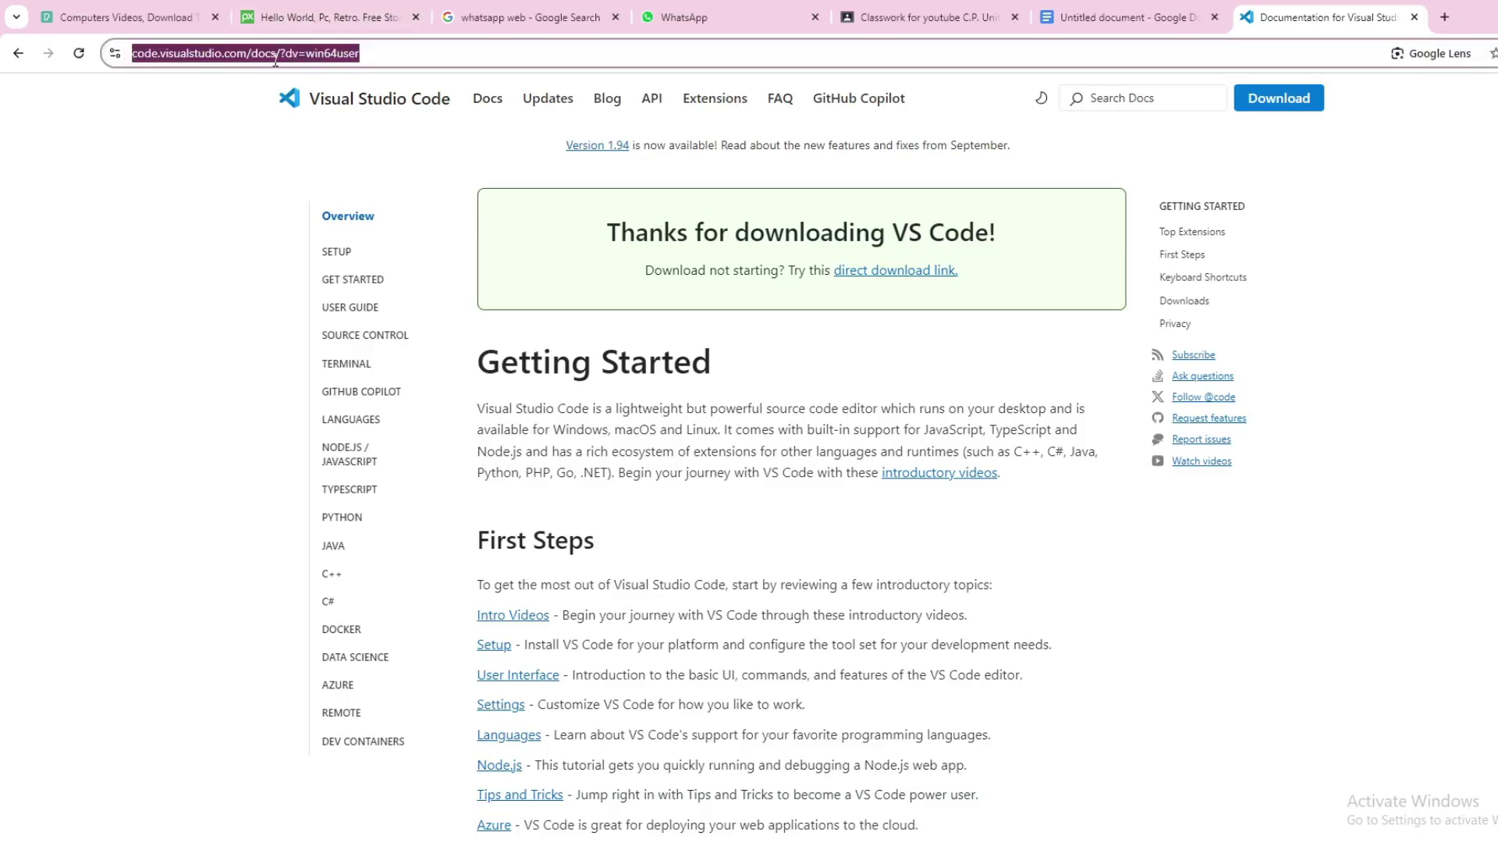
pyautogui.write('ming')
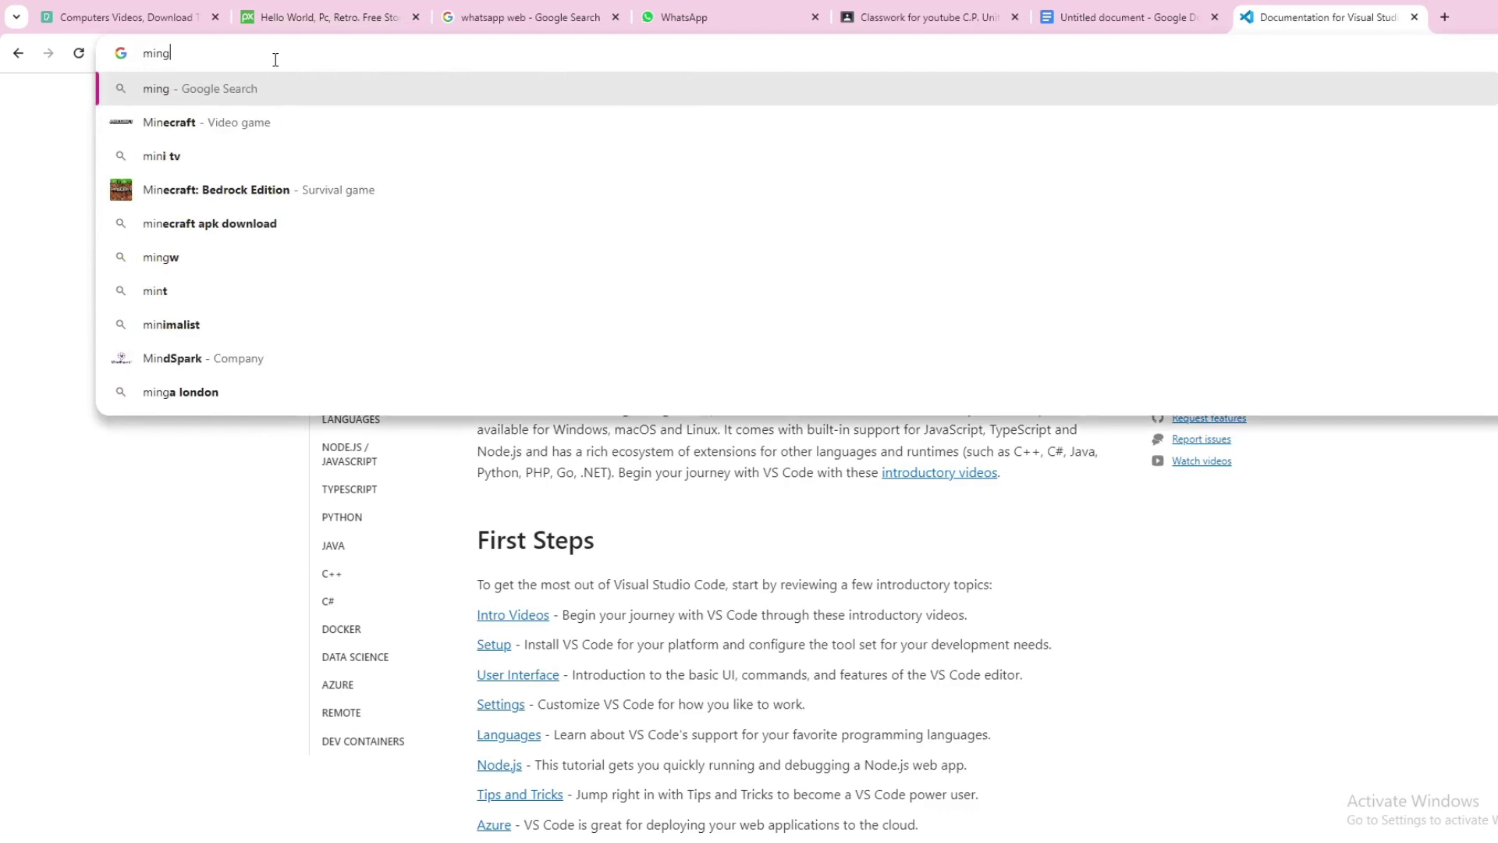
pyautogui.write('w')
pyautogui.press('Down')
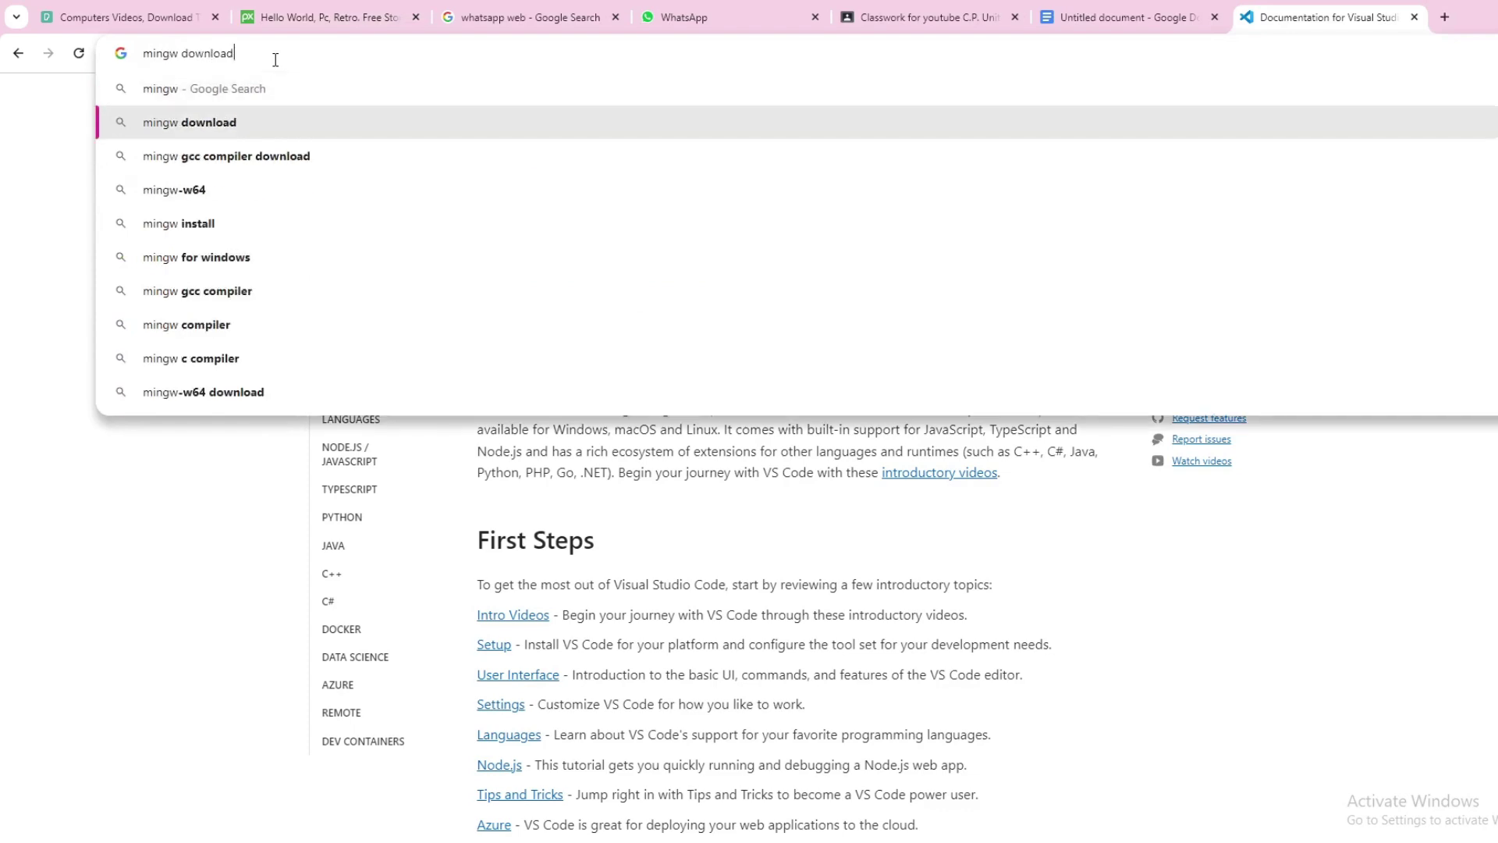
pyautogui.press('Return')
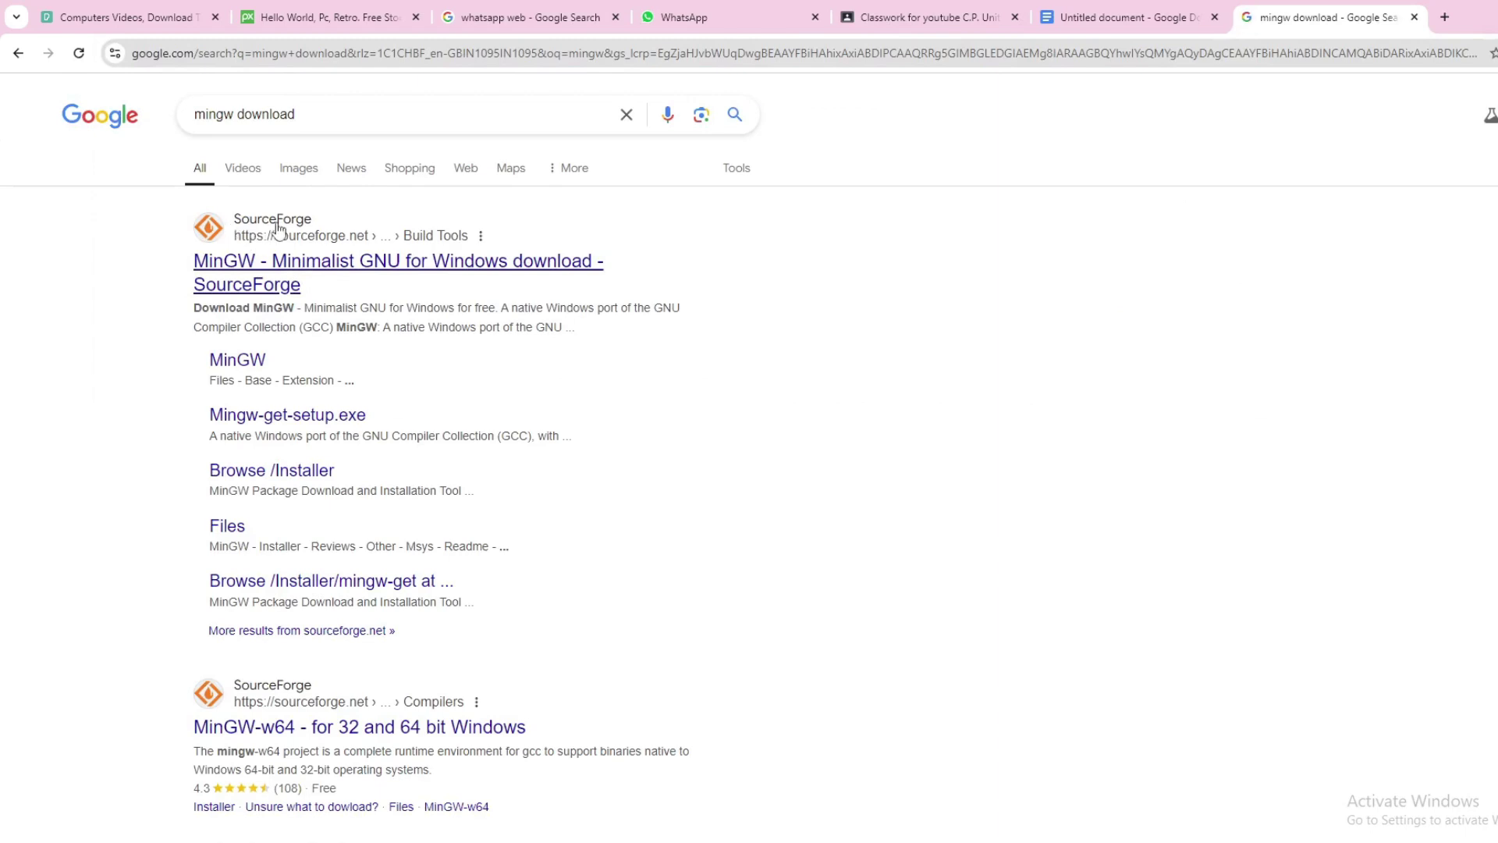
pyautogui.click(349, 275)
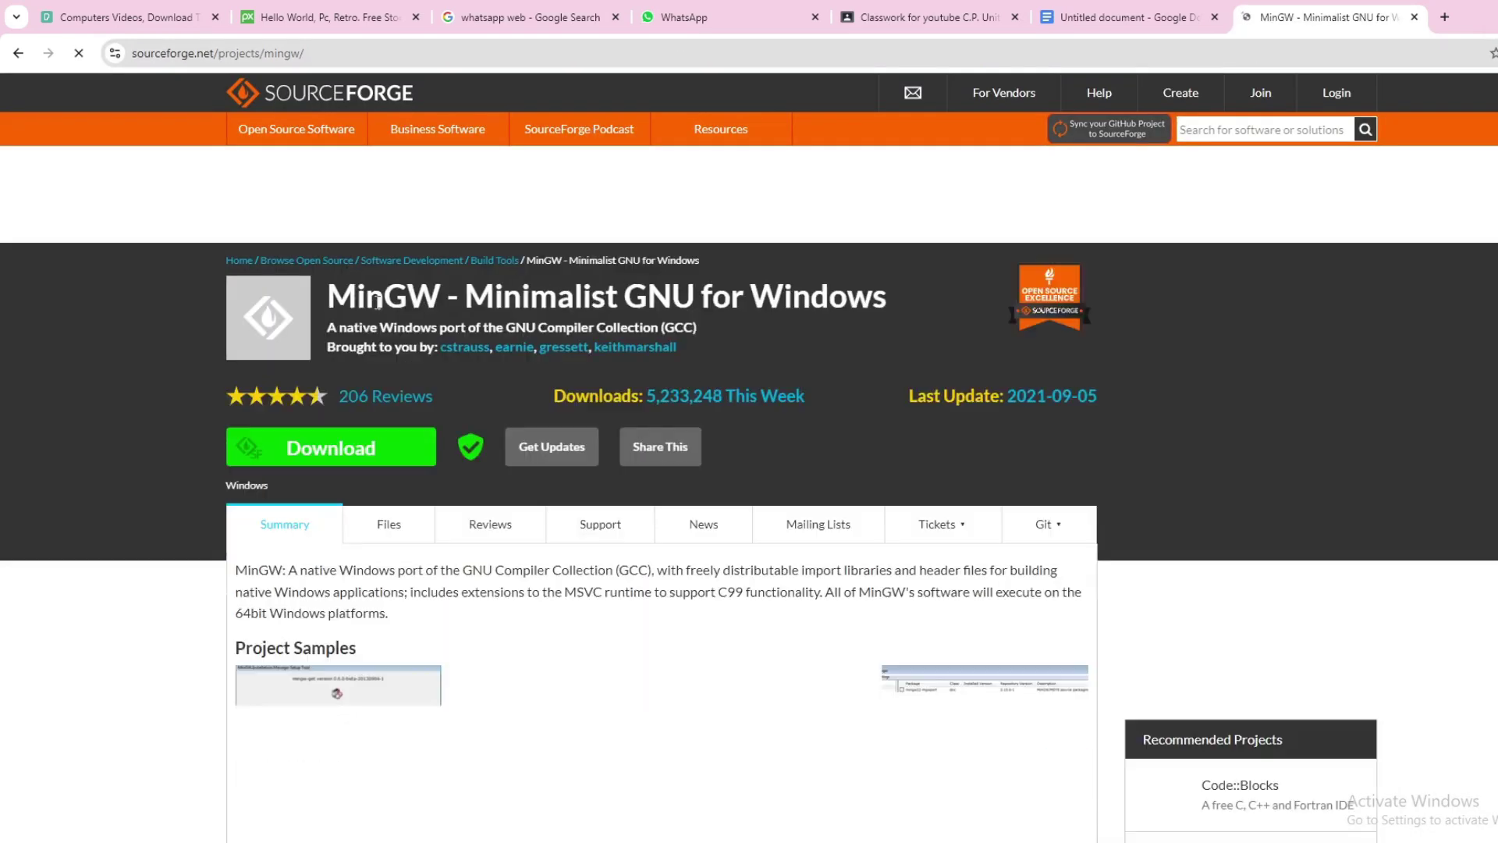
pyautogui.click(349, 453)
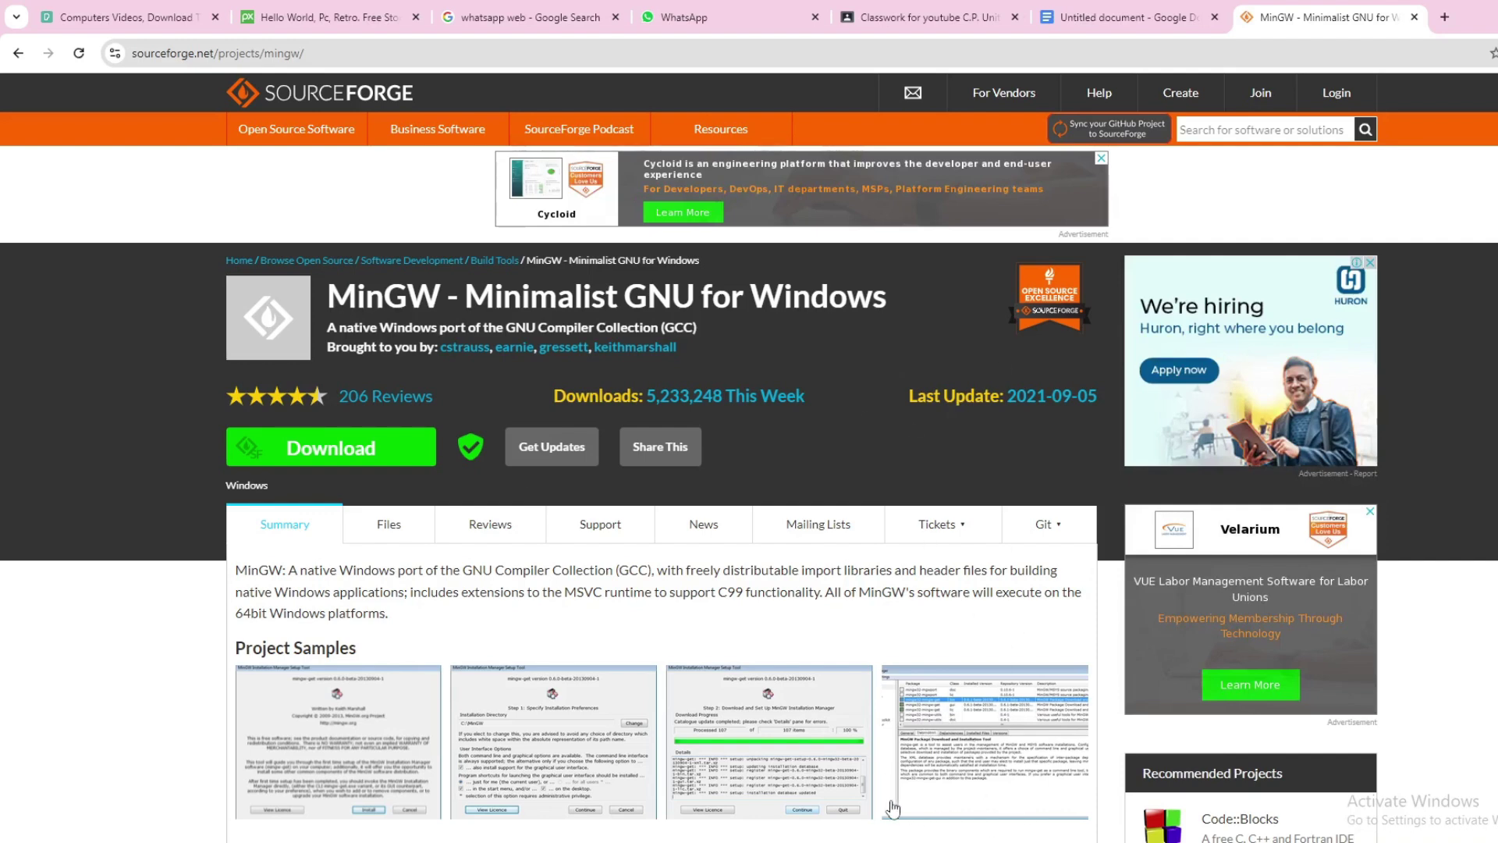
# Step: In File Explorer, run mingw-get-setup (1) from New folder (2) and install the MinGW Installation Manager to C:\MinGW
pyautogui.click(753, 842)
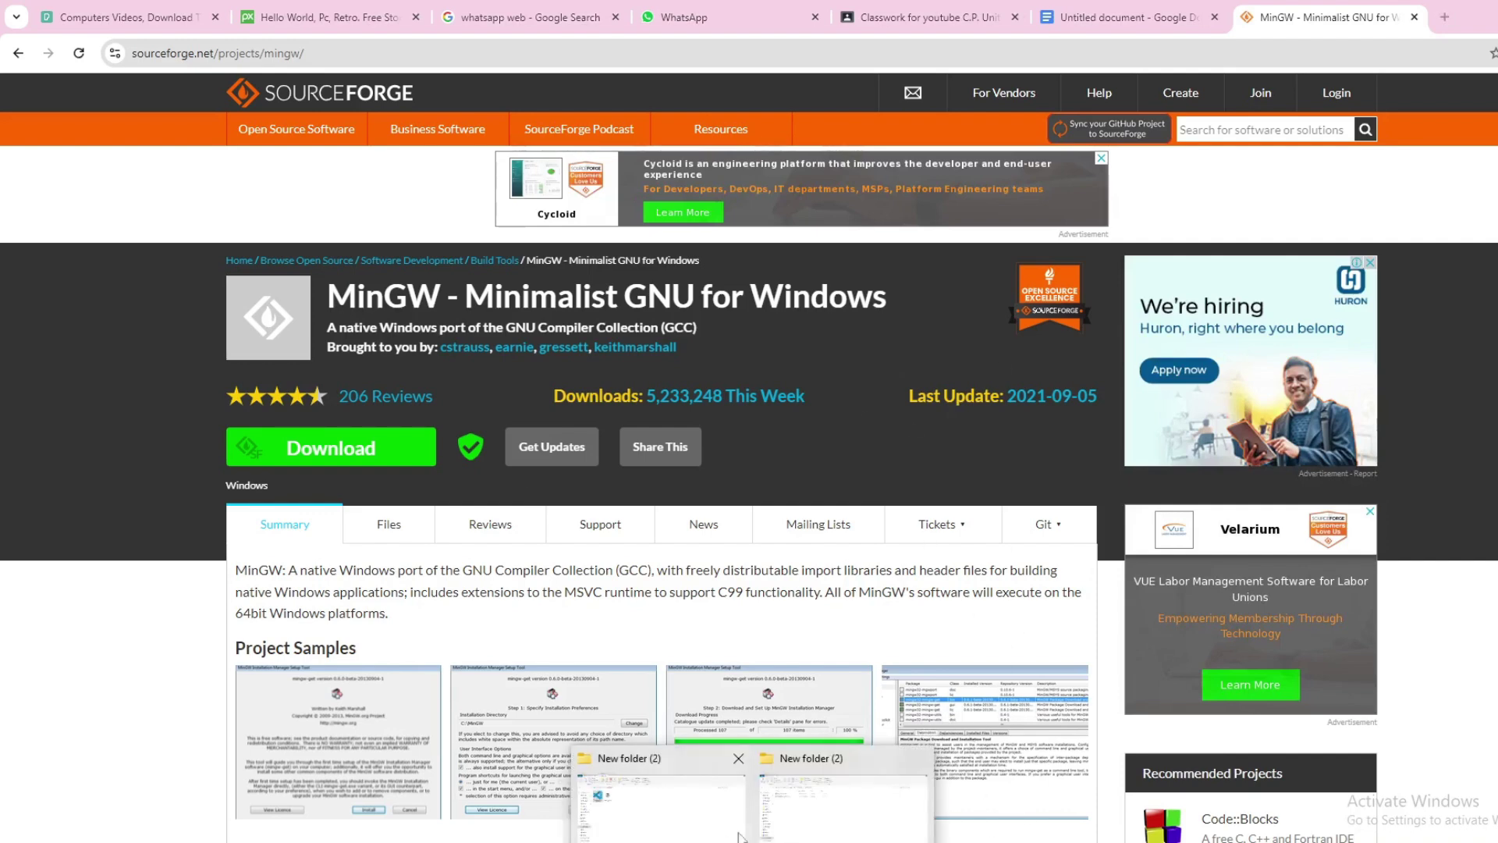
pyautogui.click(815, 831)
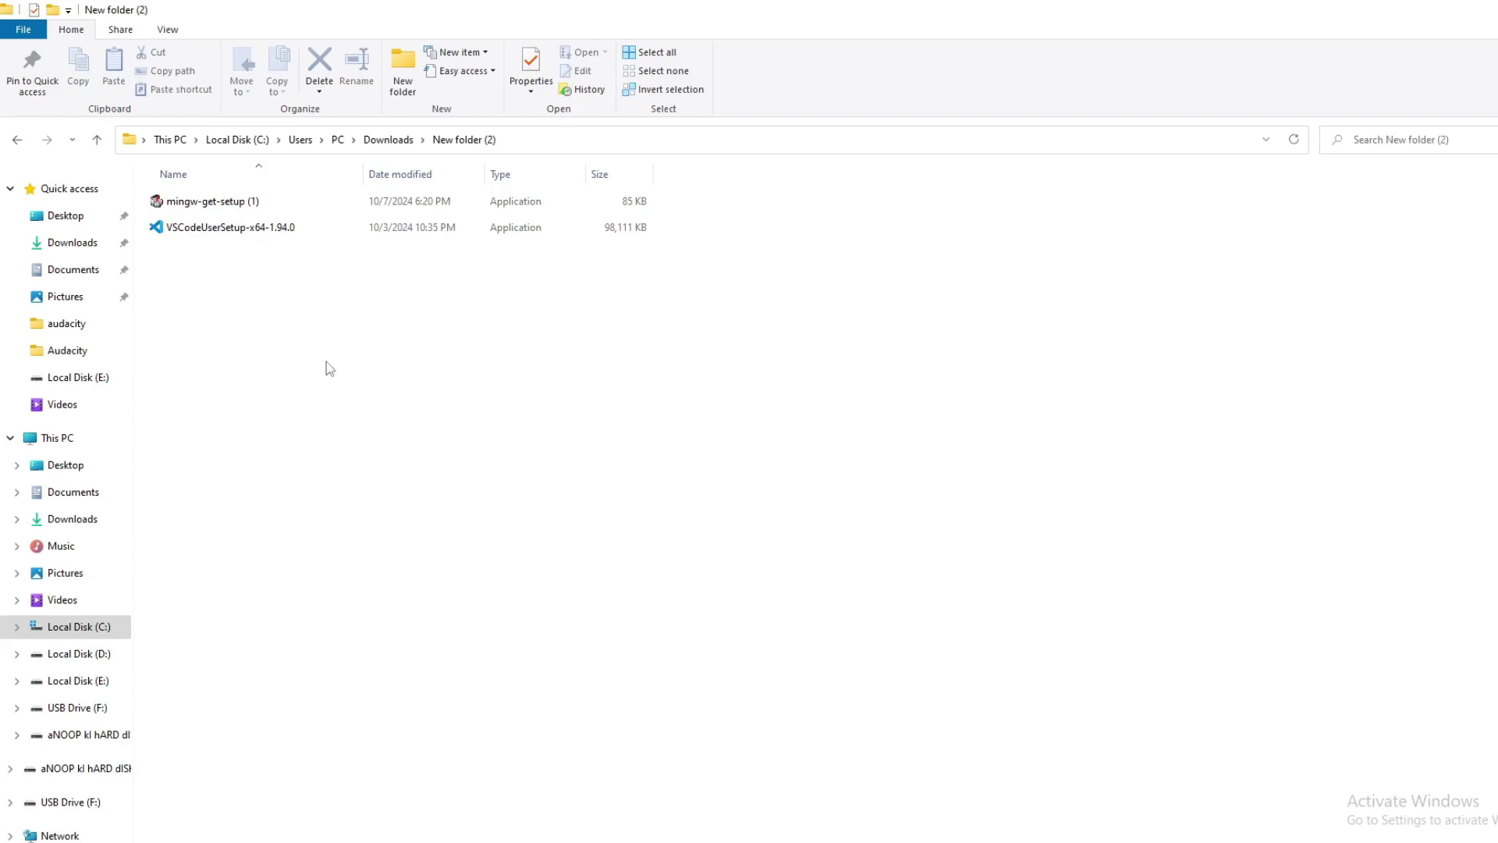
pyautogui.keyDown('ctrl'); pyautogui.scroll(3, 359, 370); pyautogui.keyUp('ctrl')
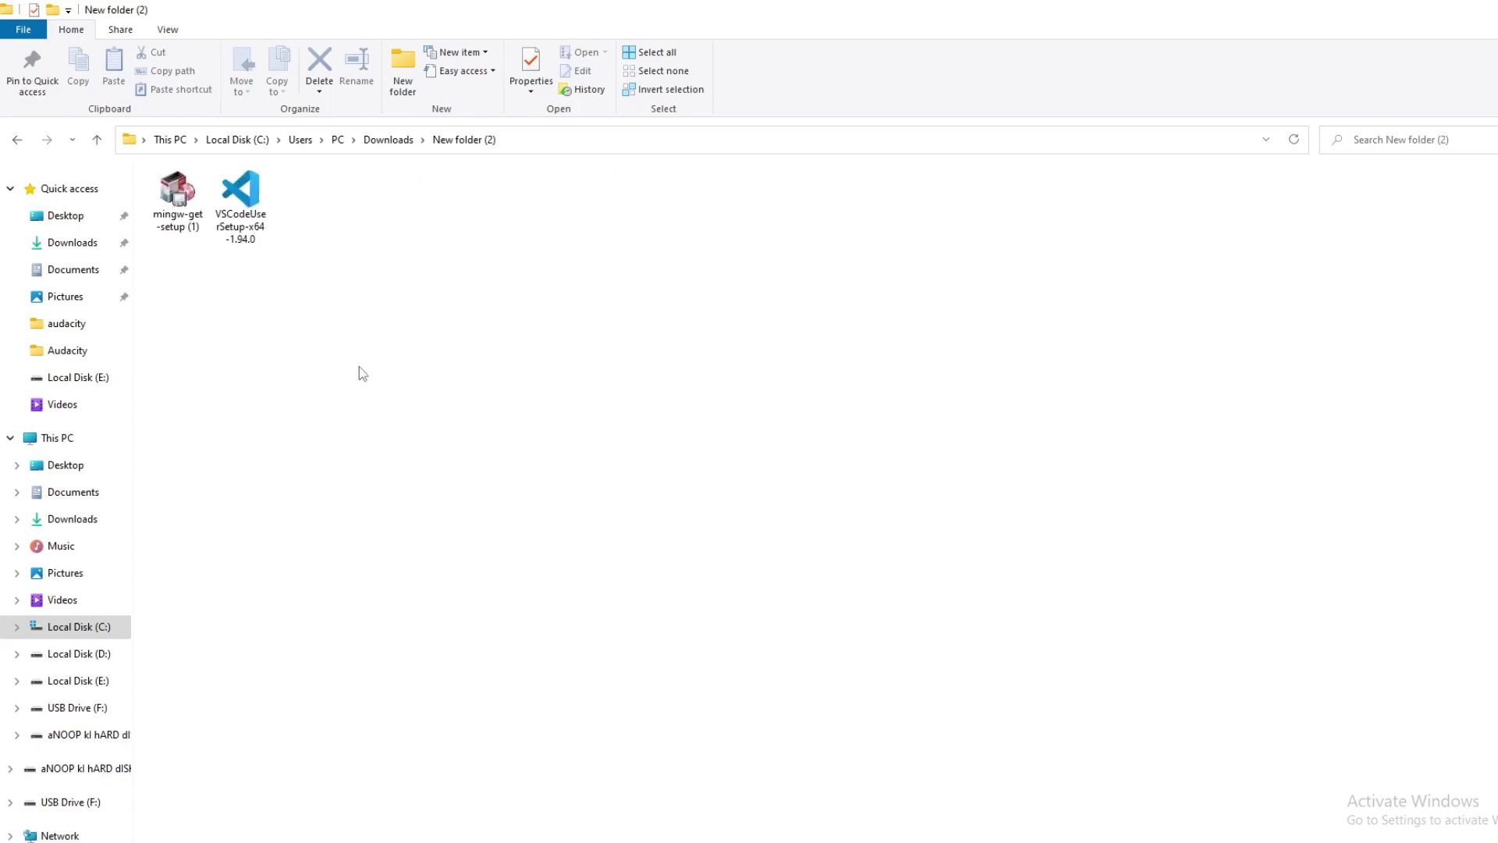
pyautogui.doubleClick(184, 221)
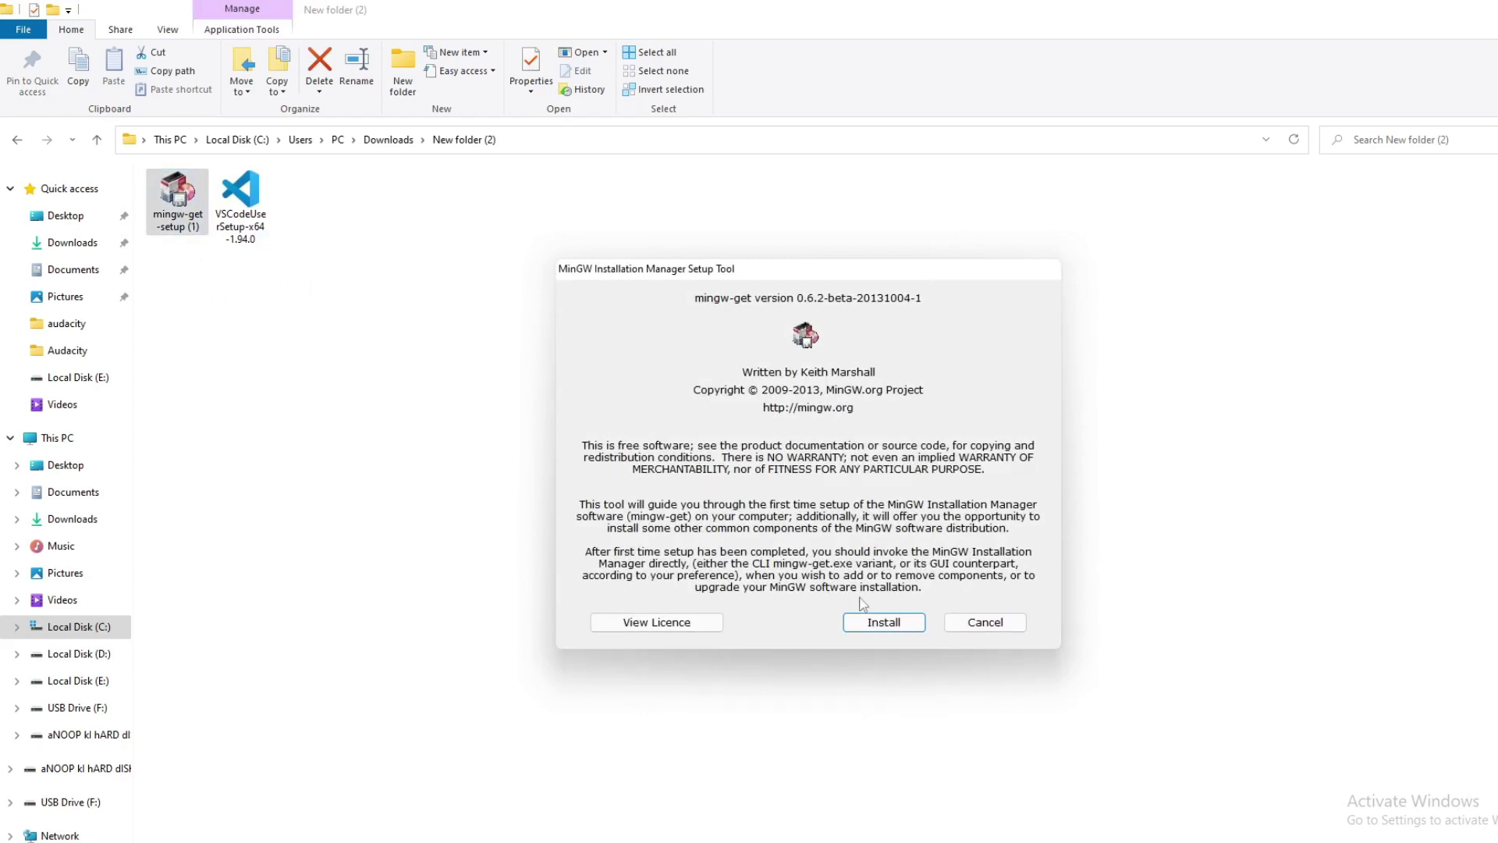
pyautogui.click(881, 623)
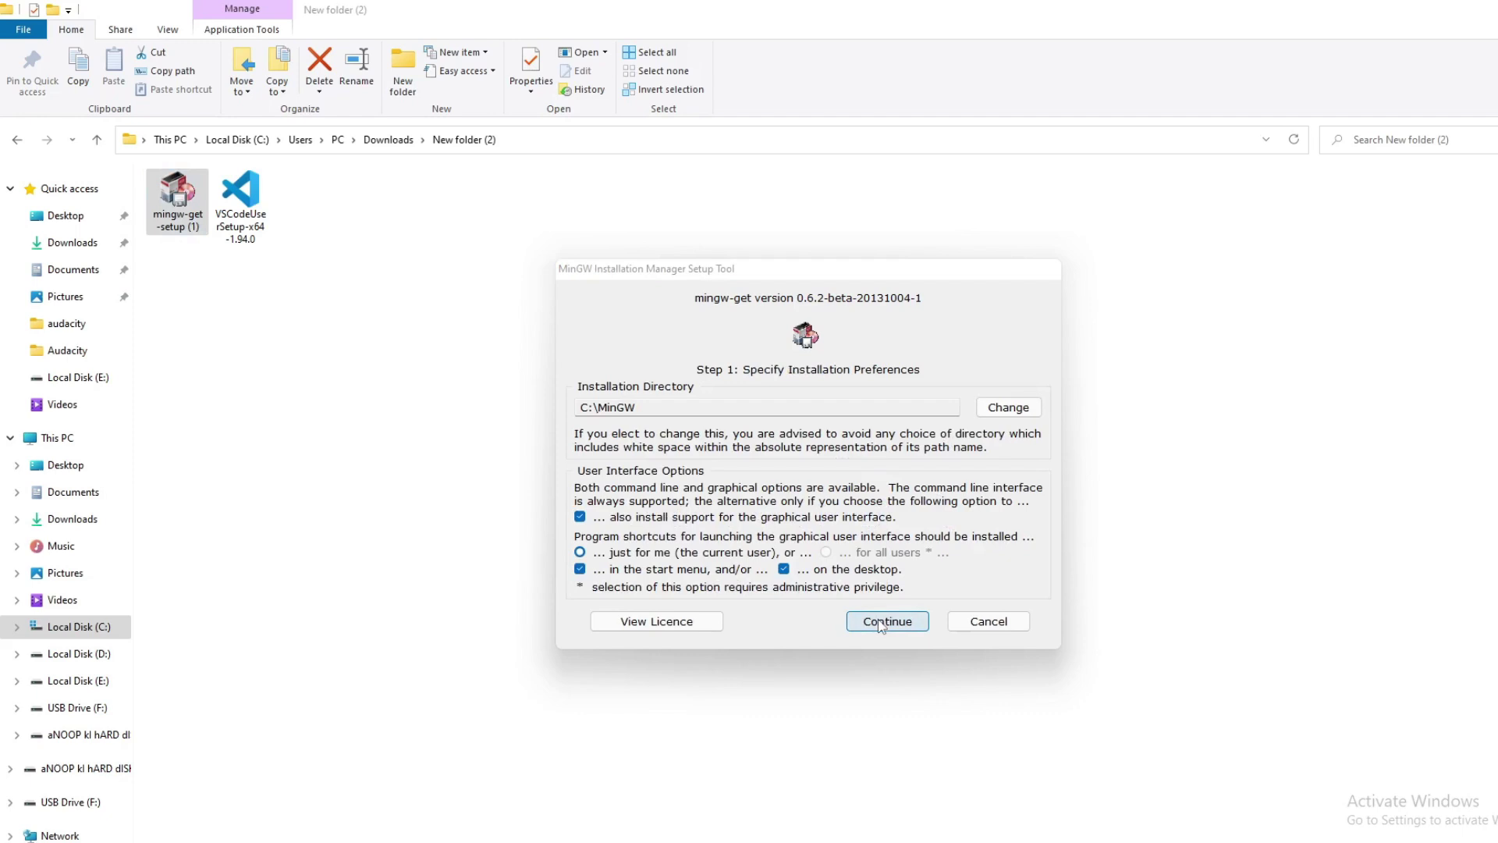
pyautogui.click(882, 624)
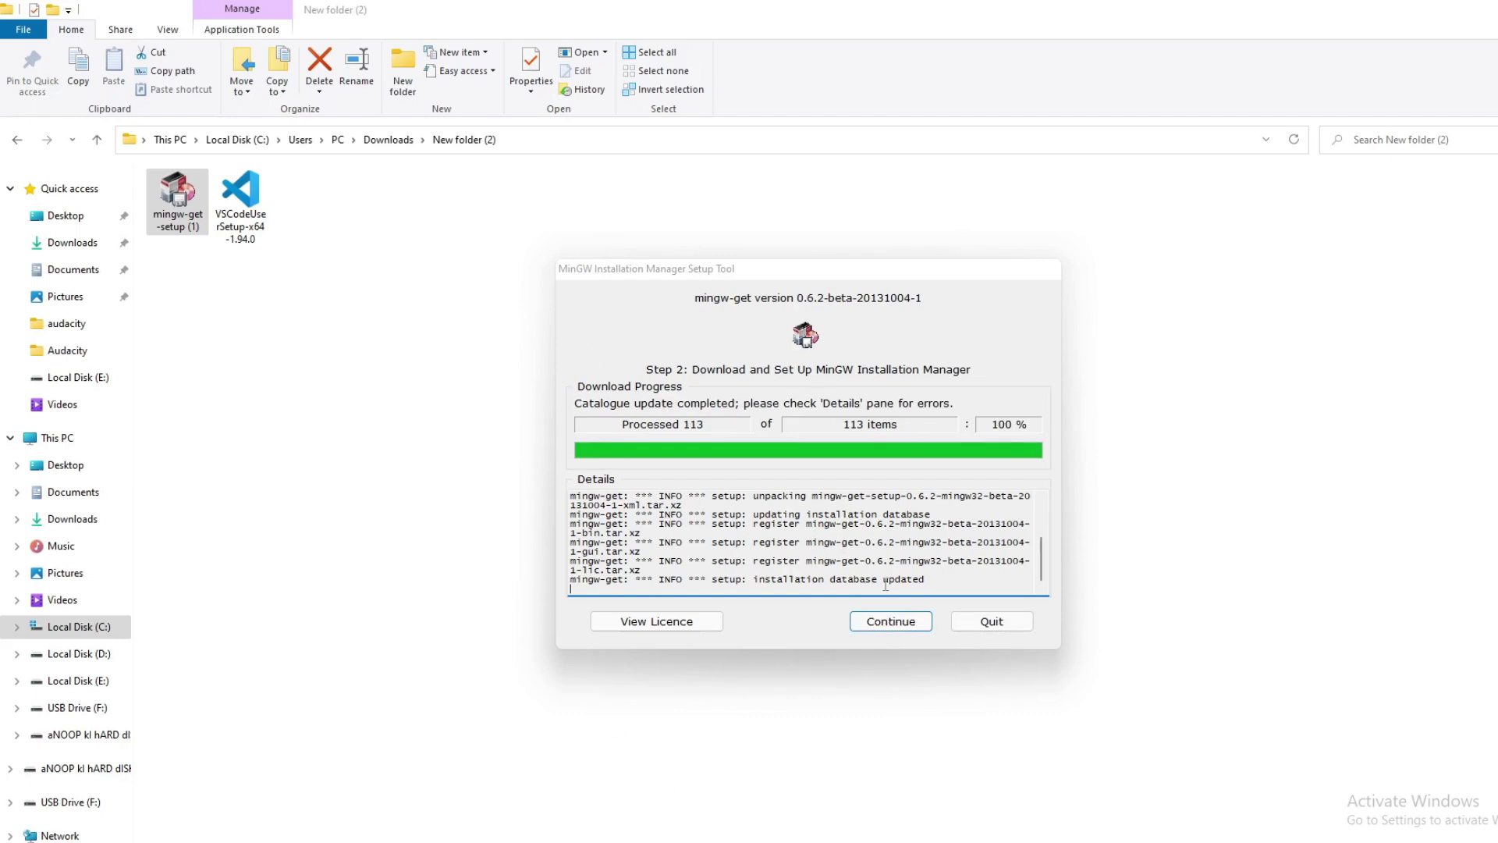
pyautogui.click(899, 629)
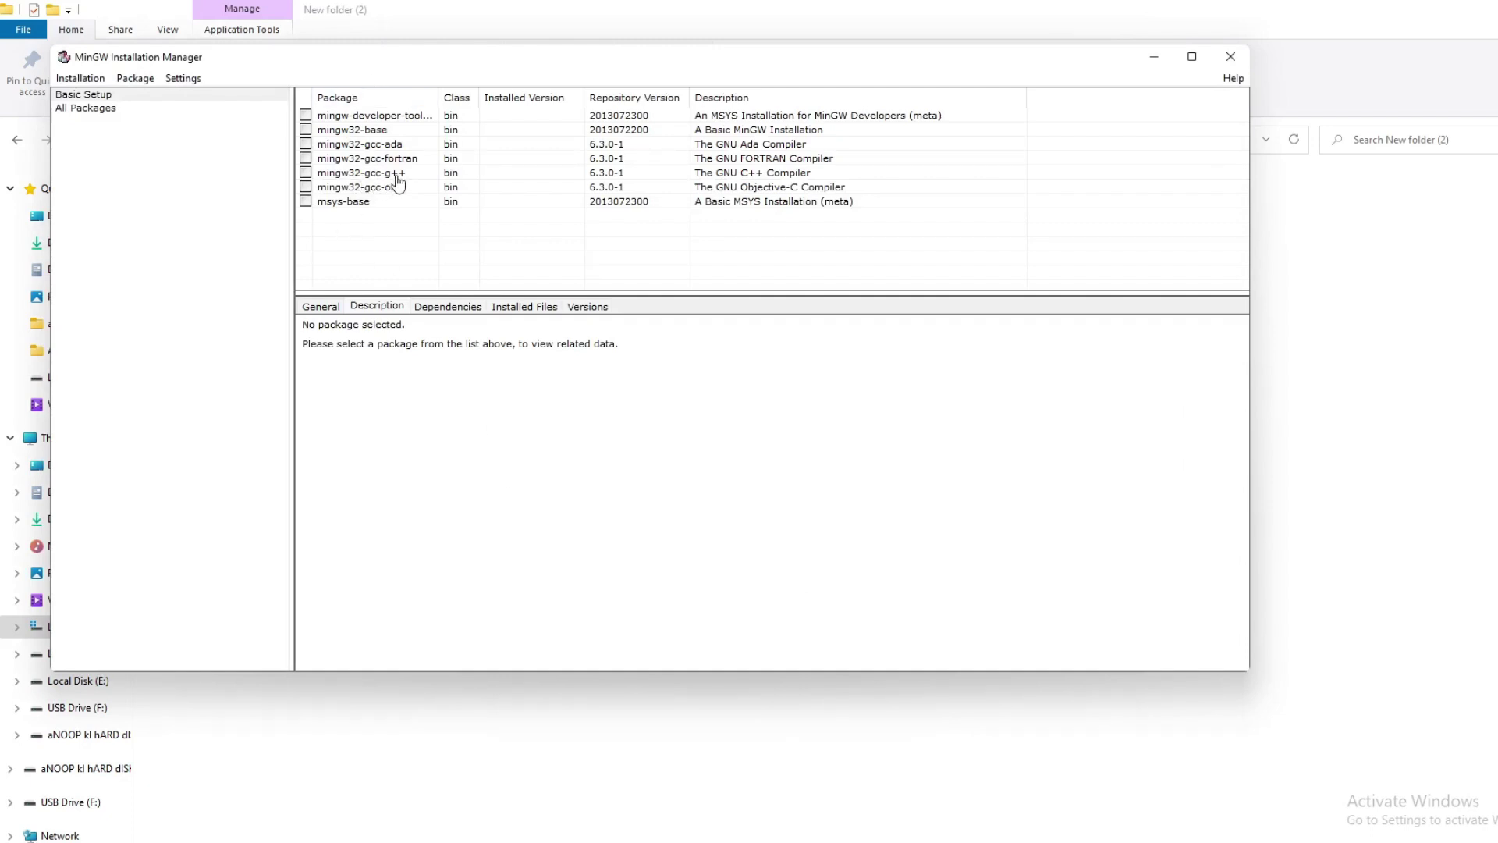
# Step: Mark the mingw32-gcc-g++ package for installation, apply the pending changes and close the finished installation dialog
pyautogui.click(308, 177)
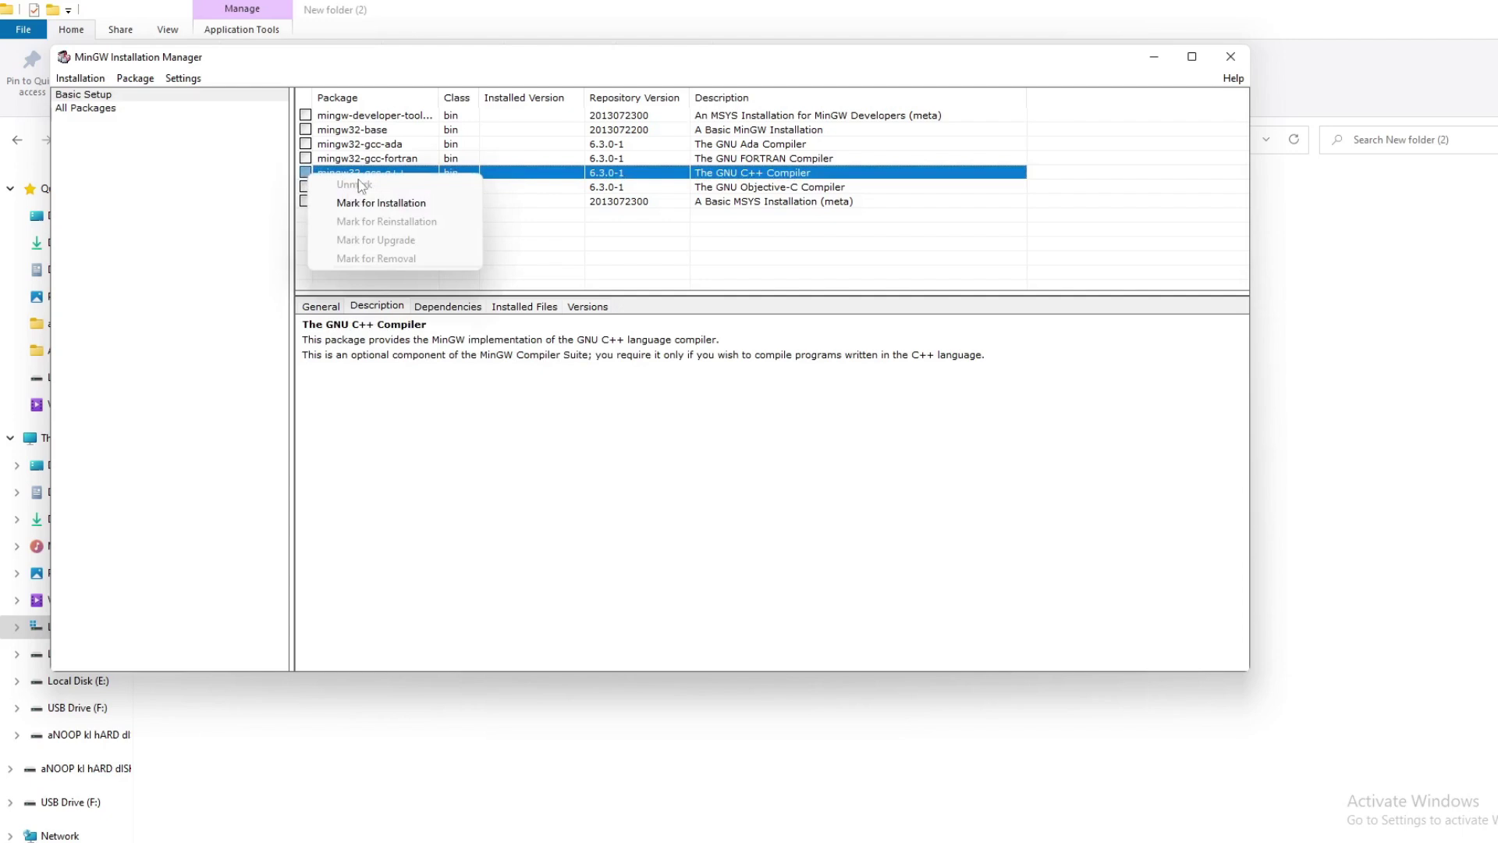
pyautogui.click(379, 203)
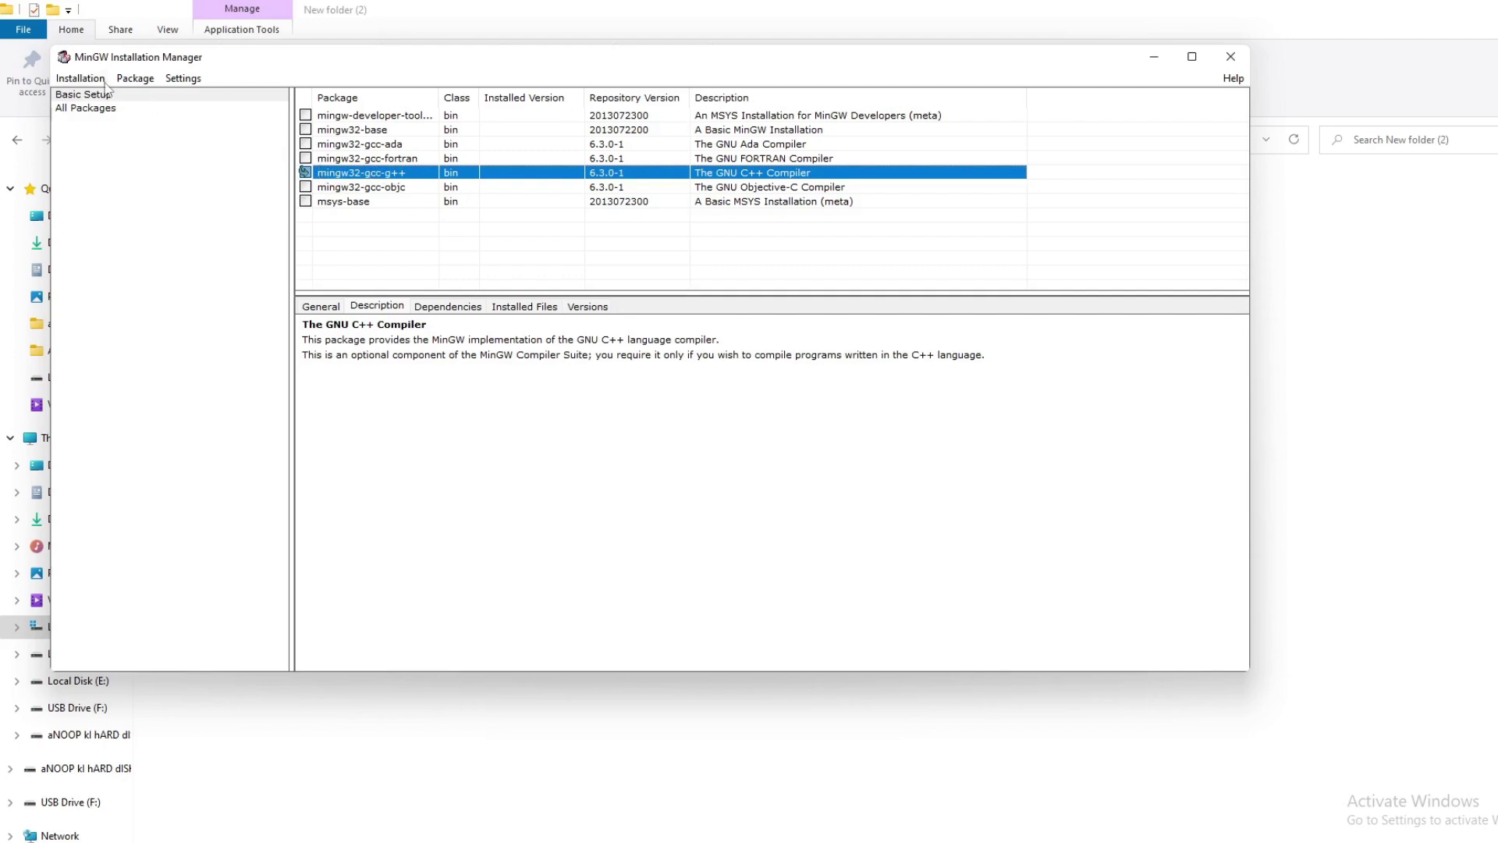
pyautogui.click(82, 78)
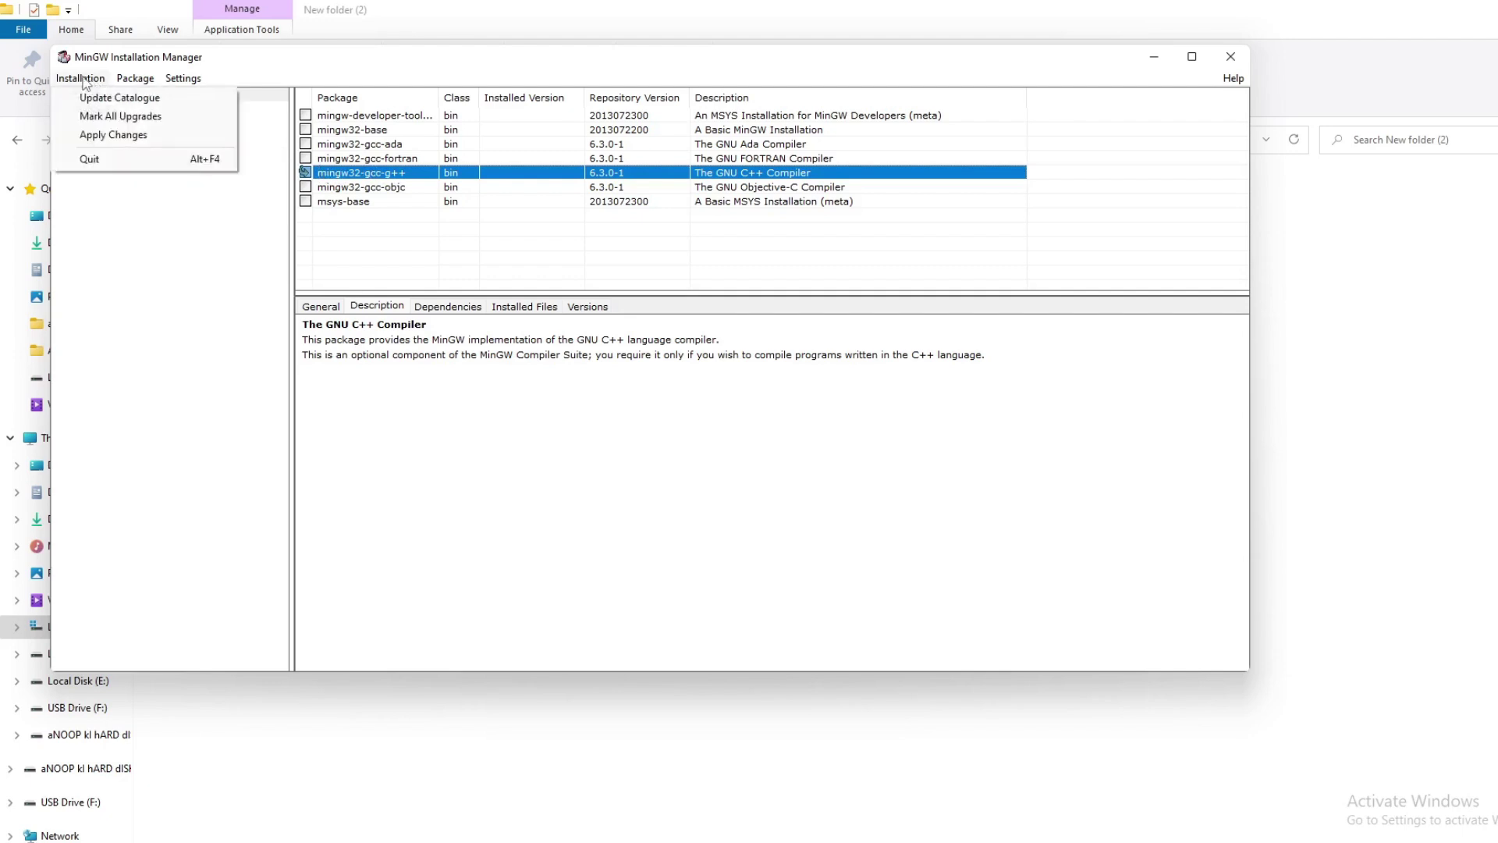
pyautogui.click(105, 136)
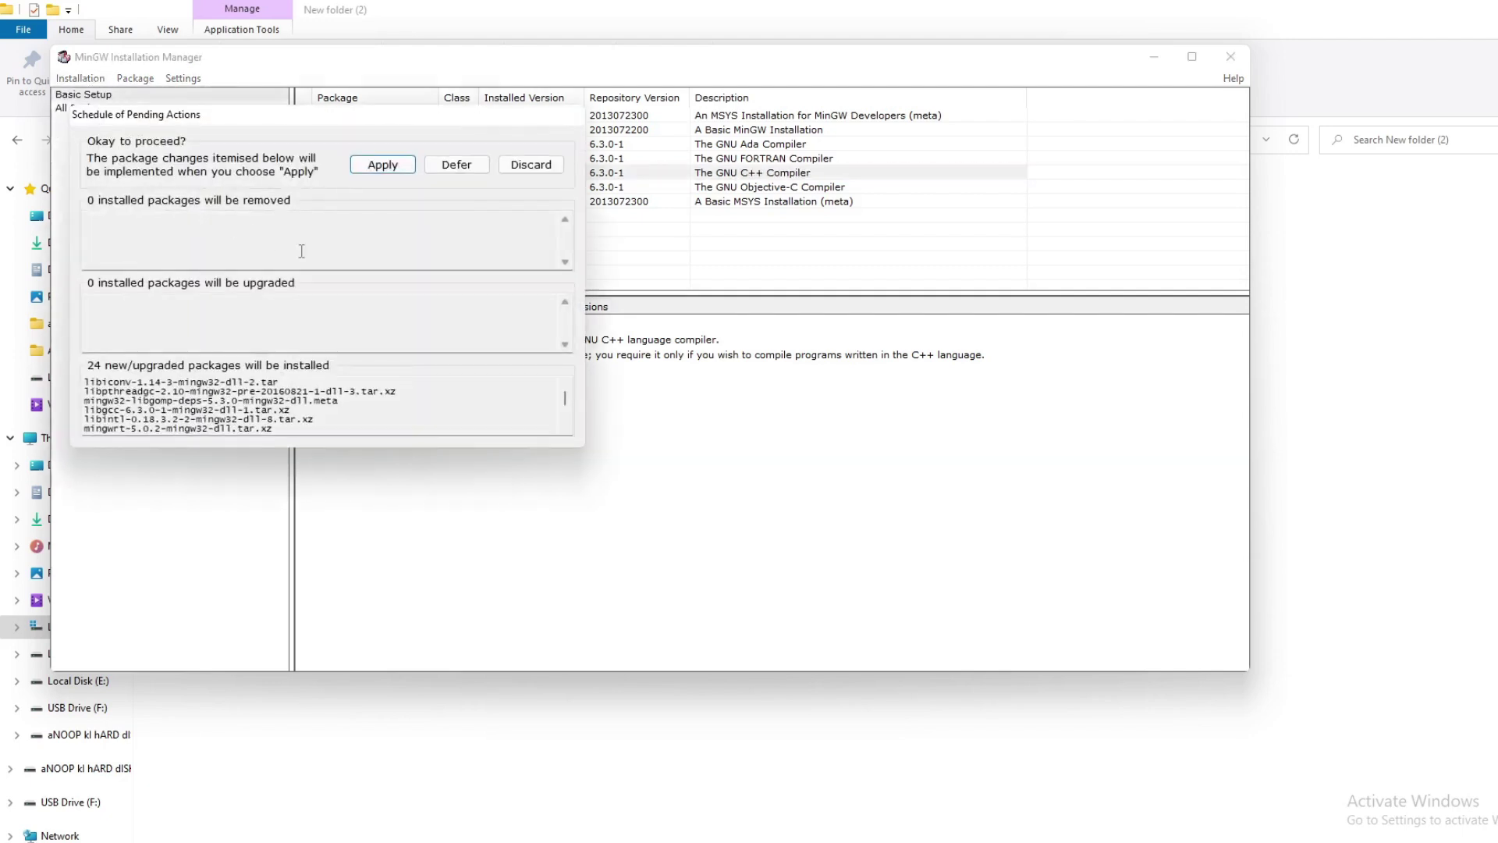
pyautogui.click(383, 166)
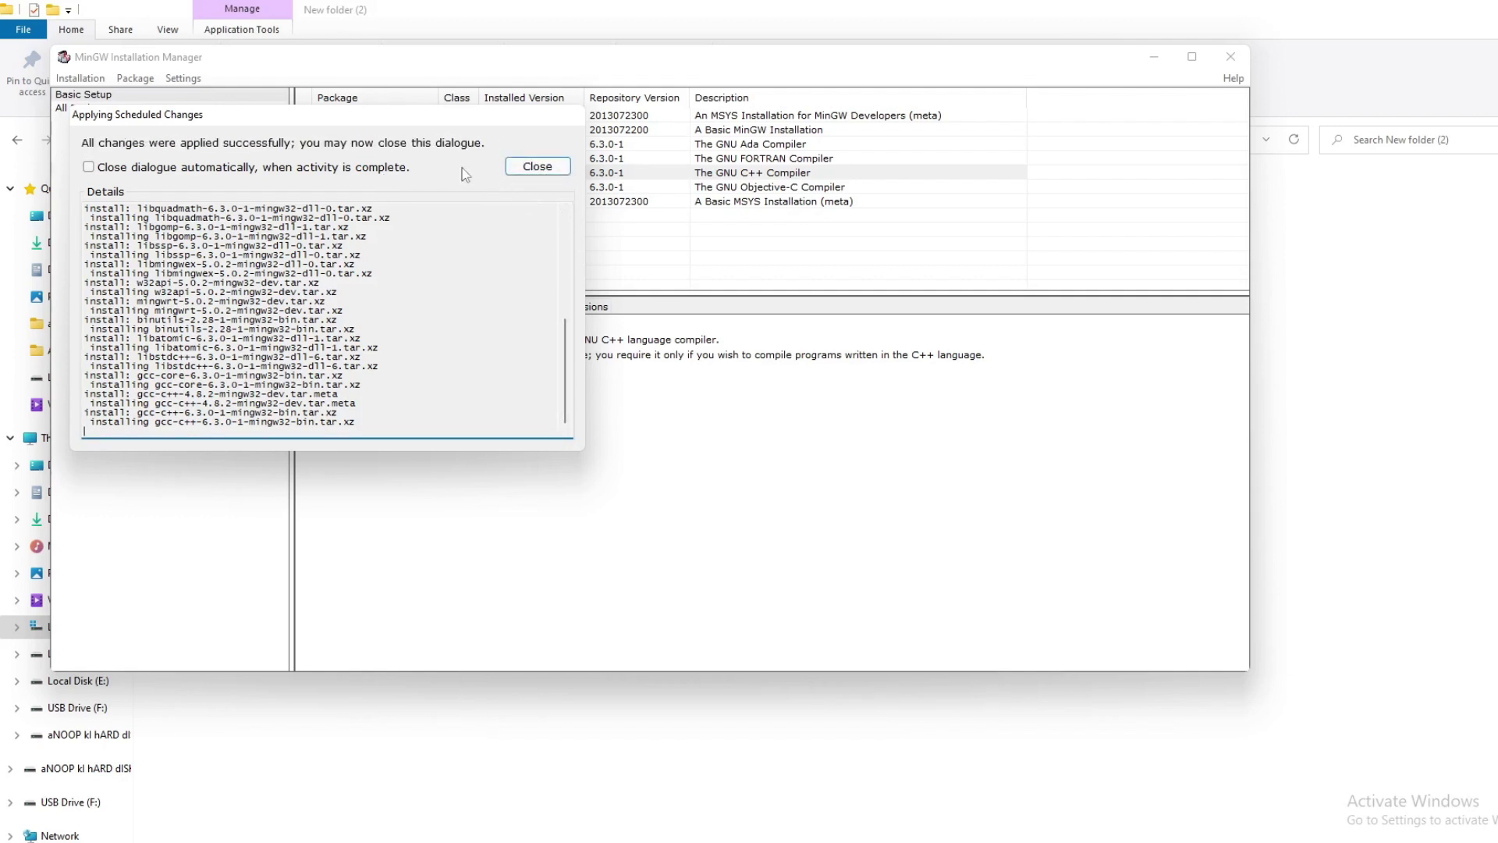
pyautogui.moveTo(567, 367)
pyautogui.mouseDown()
pyautogui.moveTo(567, 264)
pyautogui.moveTo(567, 374)
pyautogui.mouseUp()
pyautogui.moveTo(339, 110); pyautogui.dragTo(625, 217)
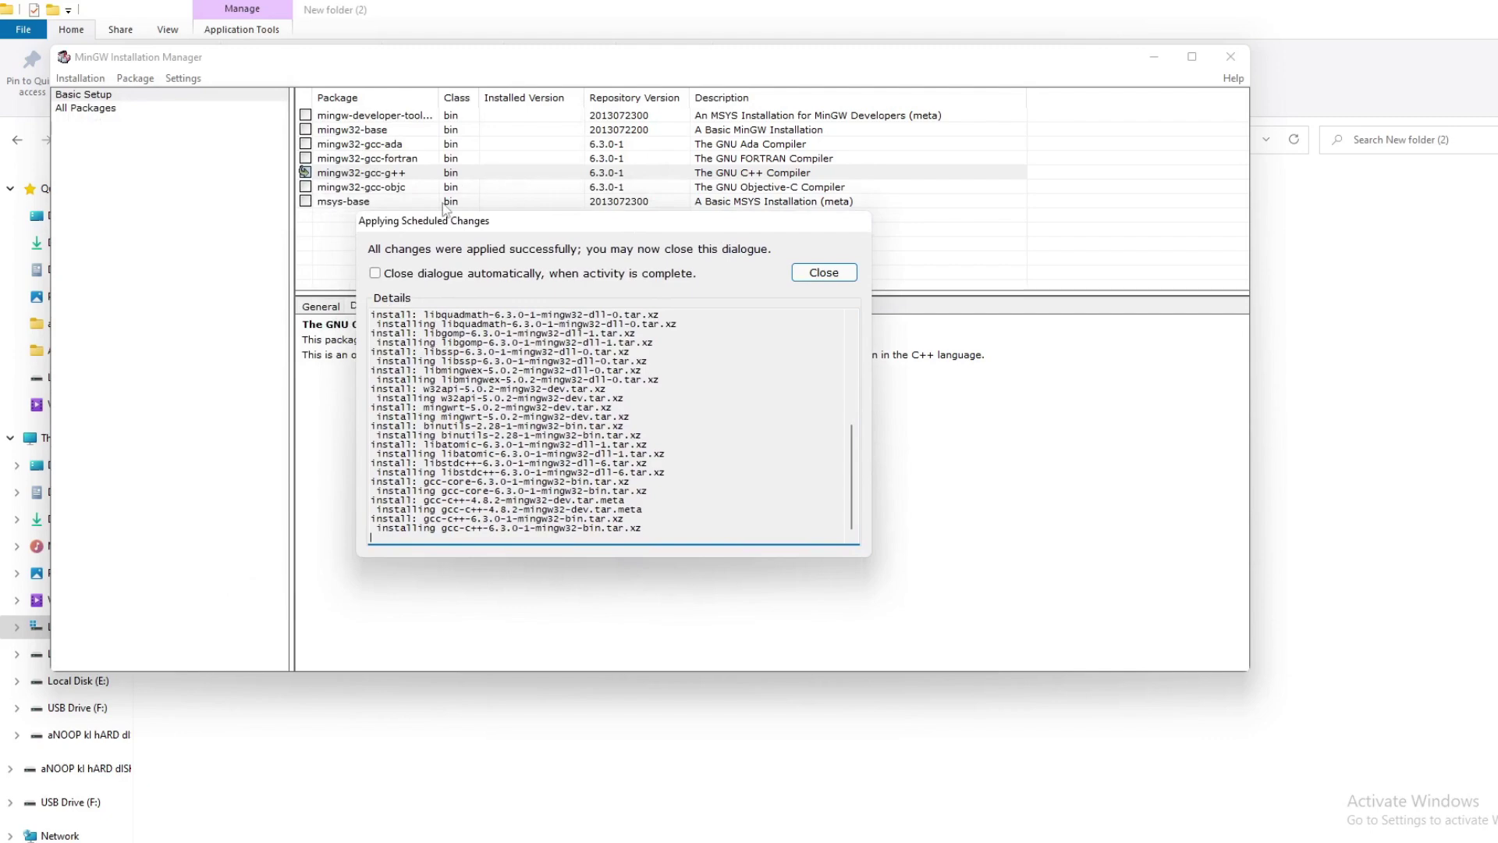
pyautogui.click(814, 273)
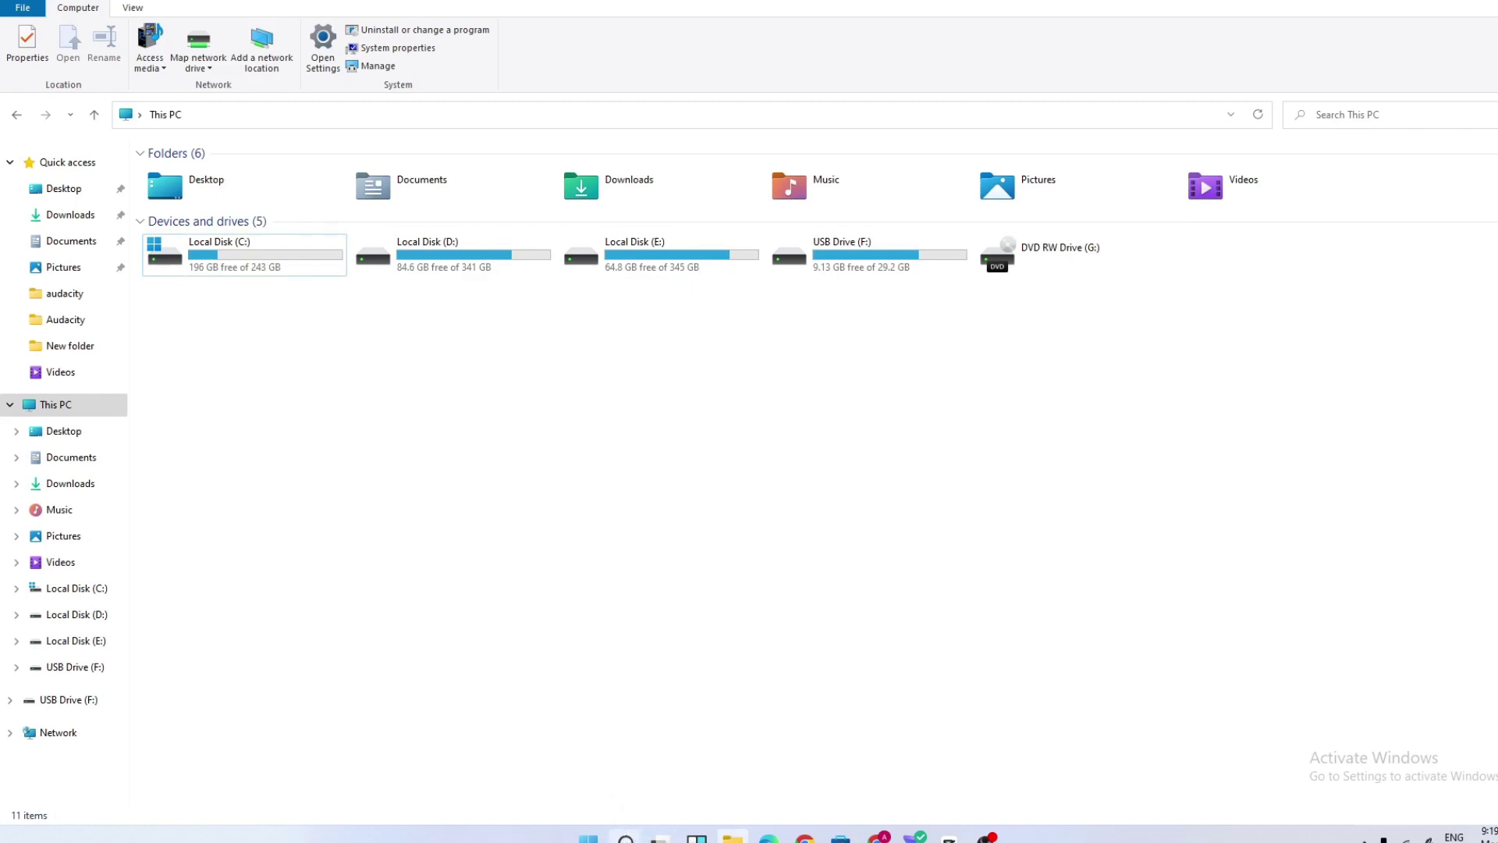
# Step: Search Windows for "env", open the system environment variables settings and open the user Path variable for editing
pyautogui.click(625, 833)
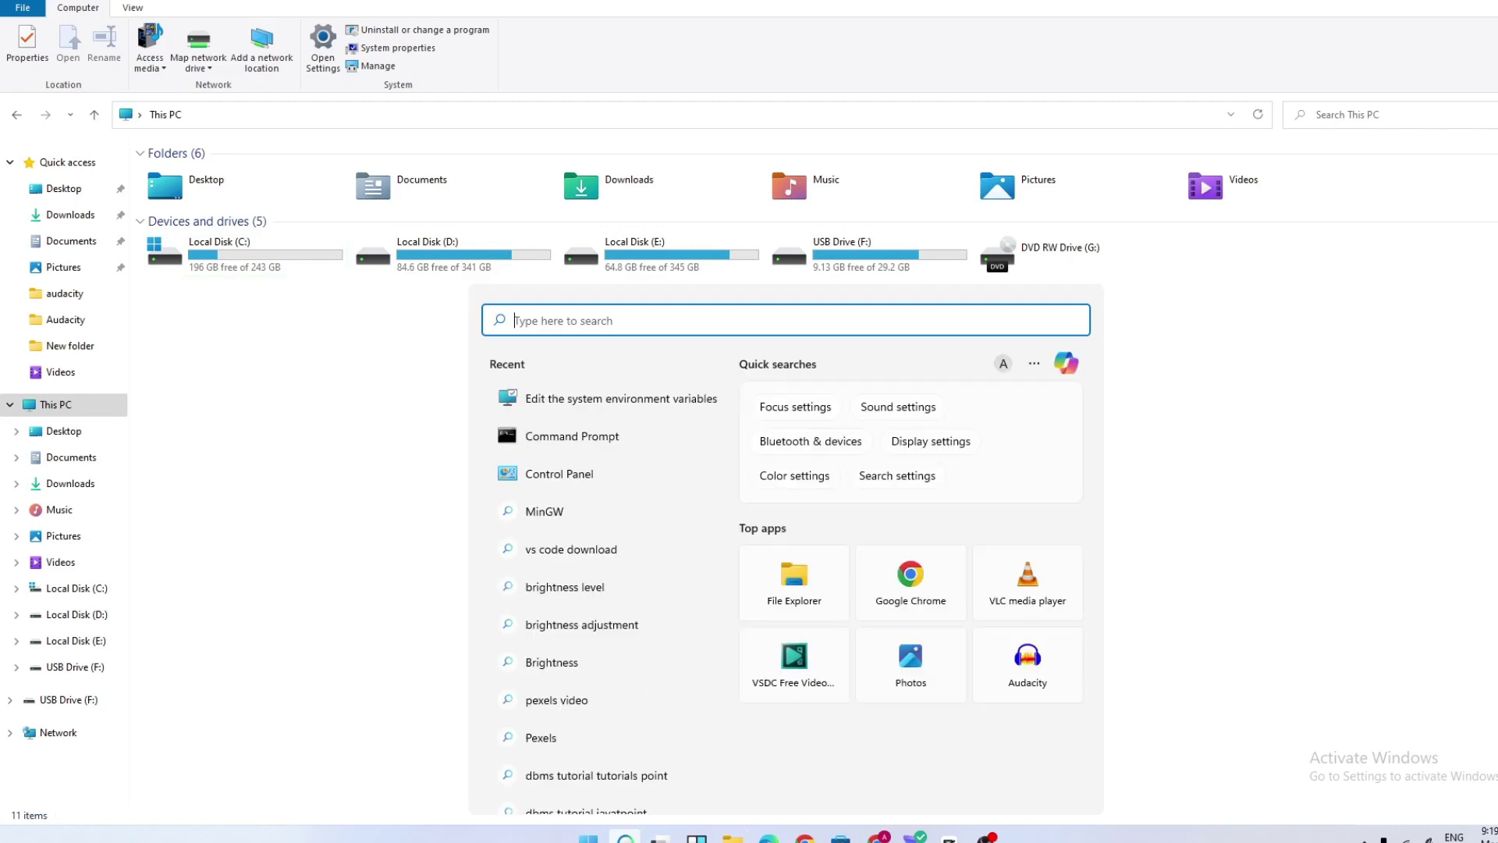
pyautogui.write('env')
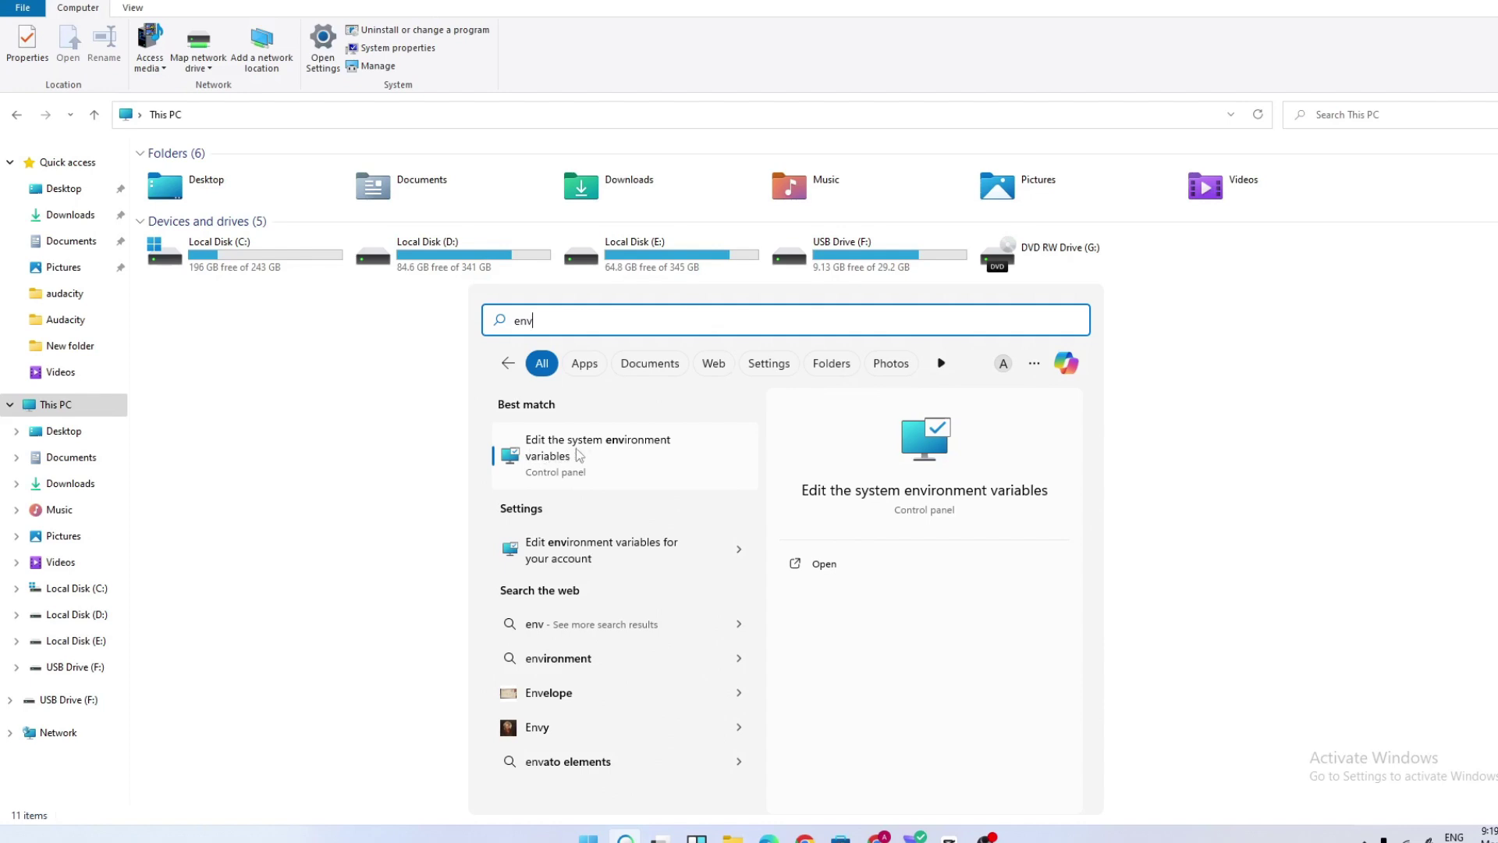
pyautogui.click(617, 459)
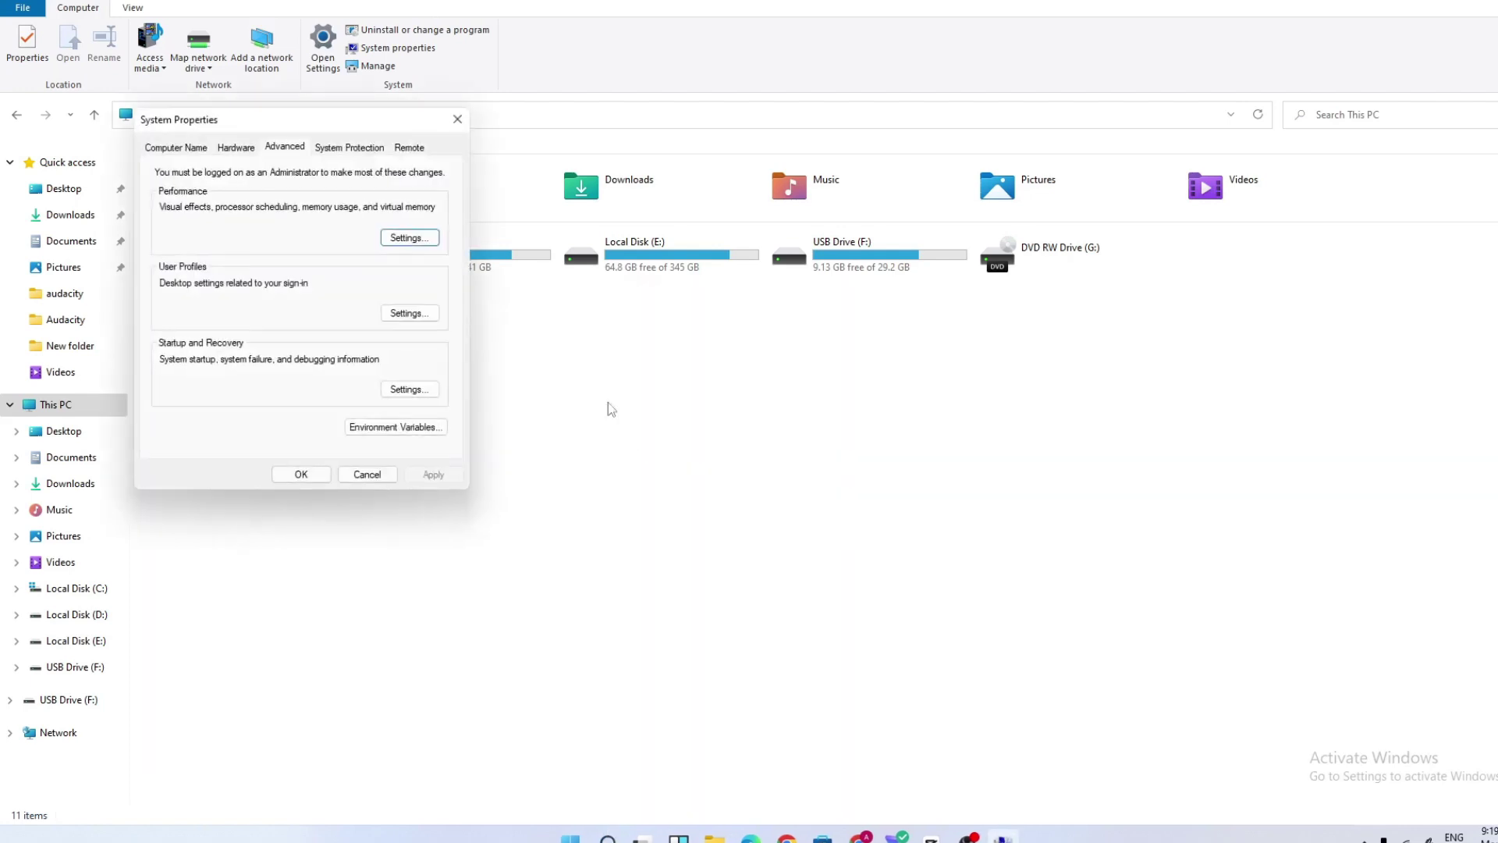
pyautogui.moveTo(334, 125); pyautogui.dragTo(649, 263)
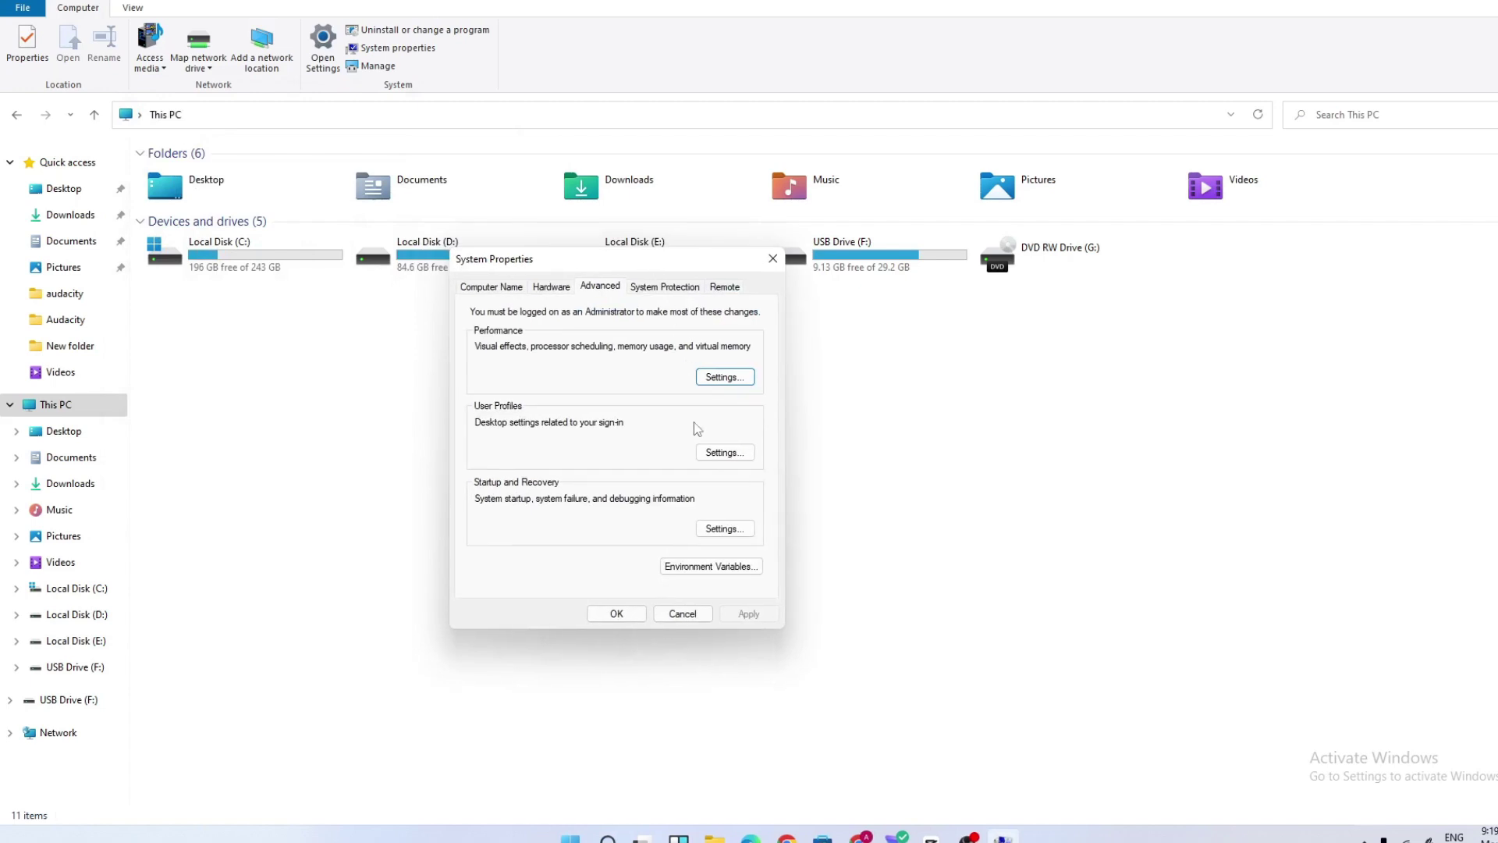
pyautogui.click(703, 568)
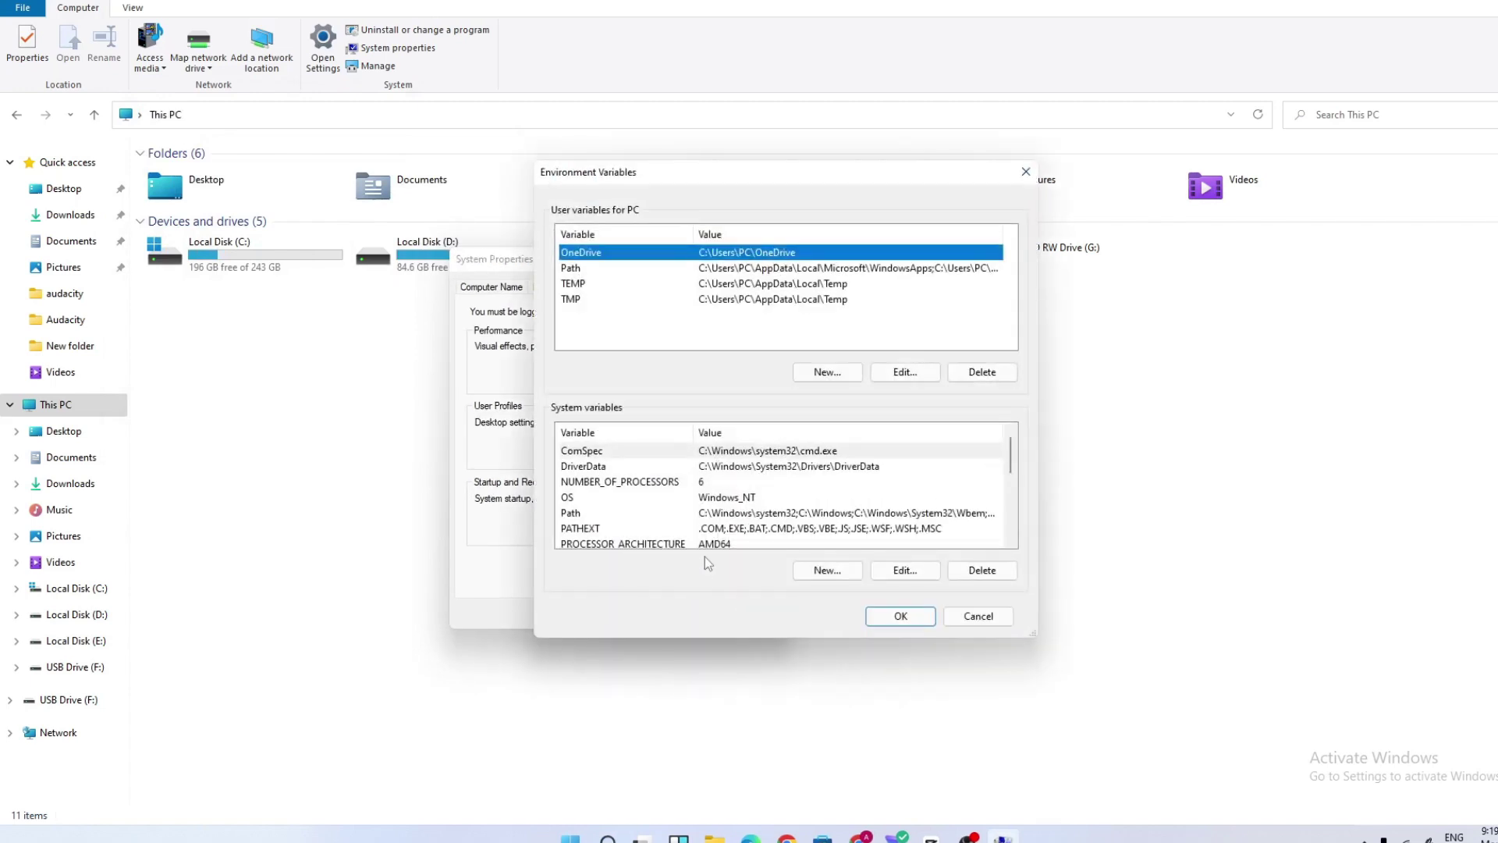
pyautogui.doubleClick(576, 270)
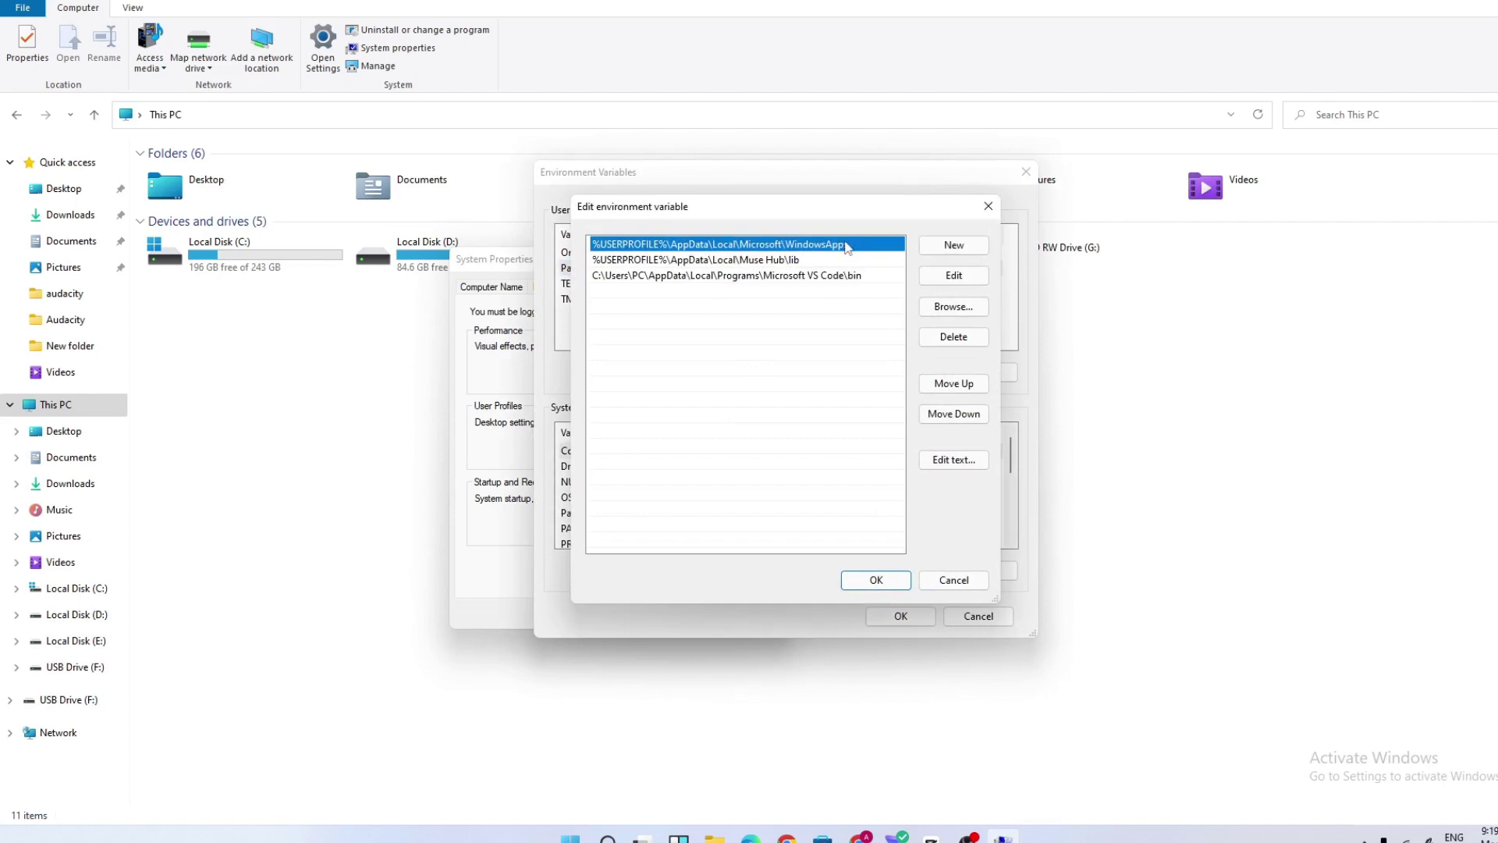
pyautogui.moveTo(849, 223); pyautogui.dragTo(910, 242)
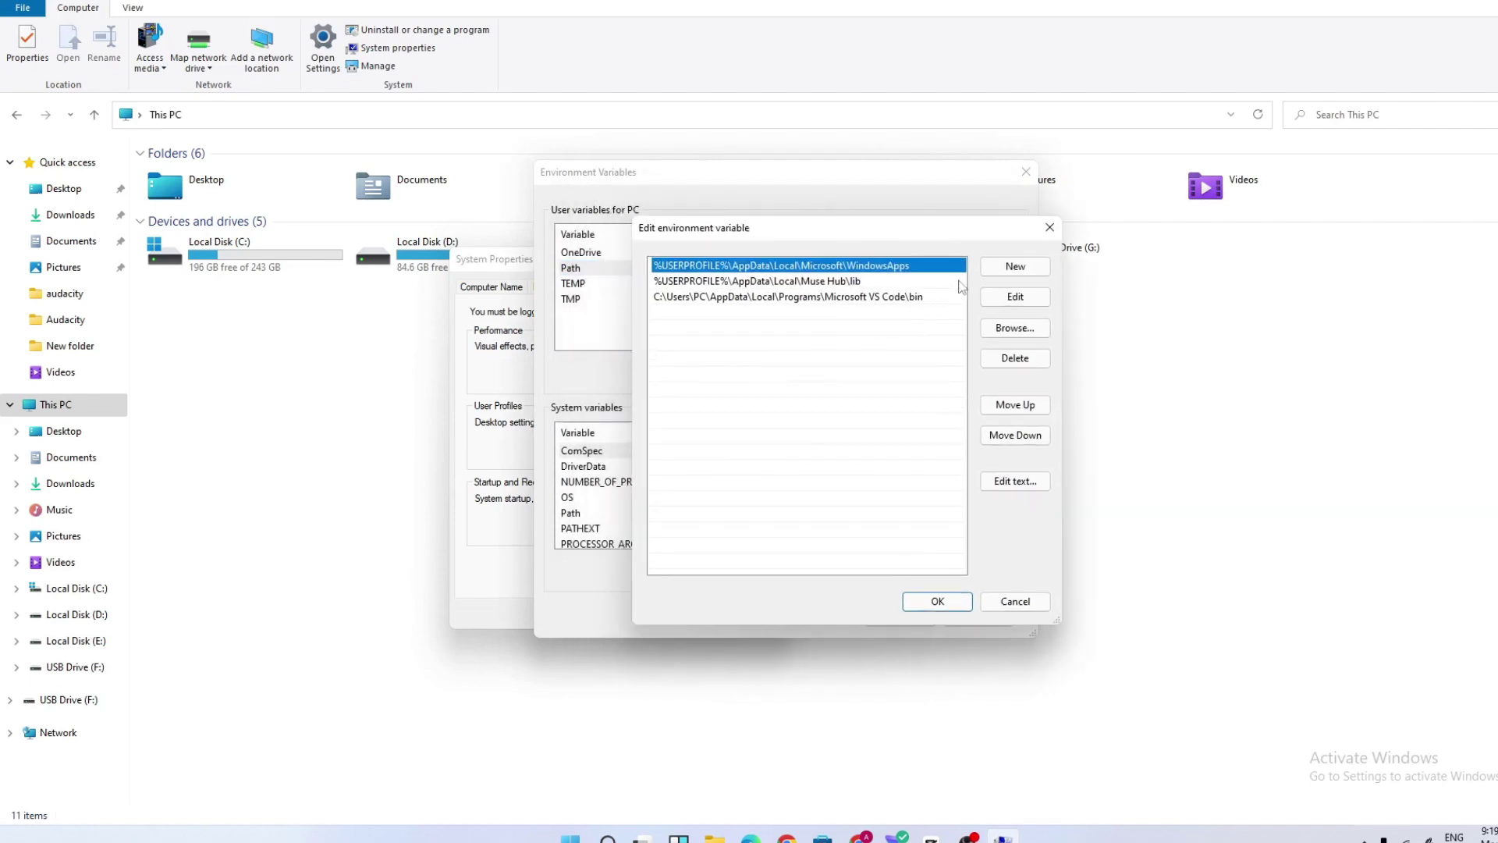
pyautogui.click(1013, 267)
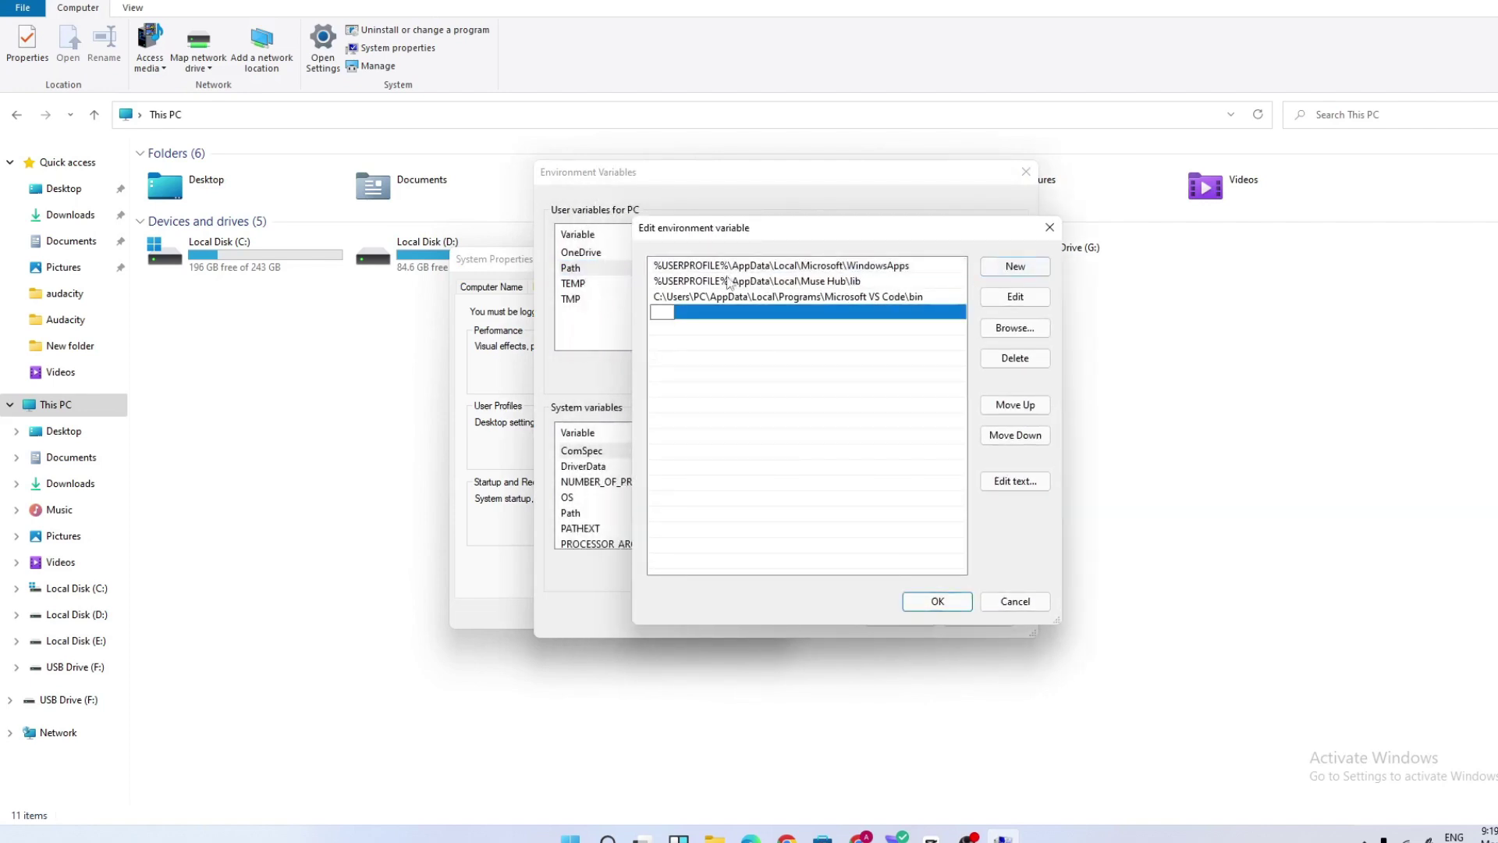
# Step: In File Explorer, open the MinGW bin folder on Local Disk (C:) and copy its path, C:\MinGW\bin
pyautogui.click(72, 591)
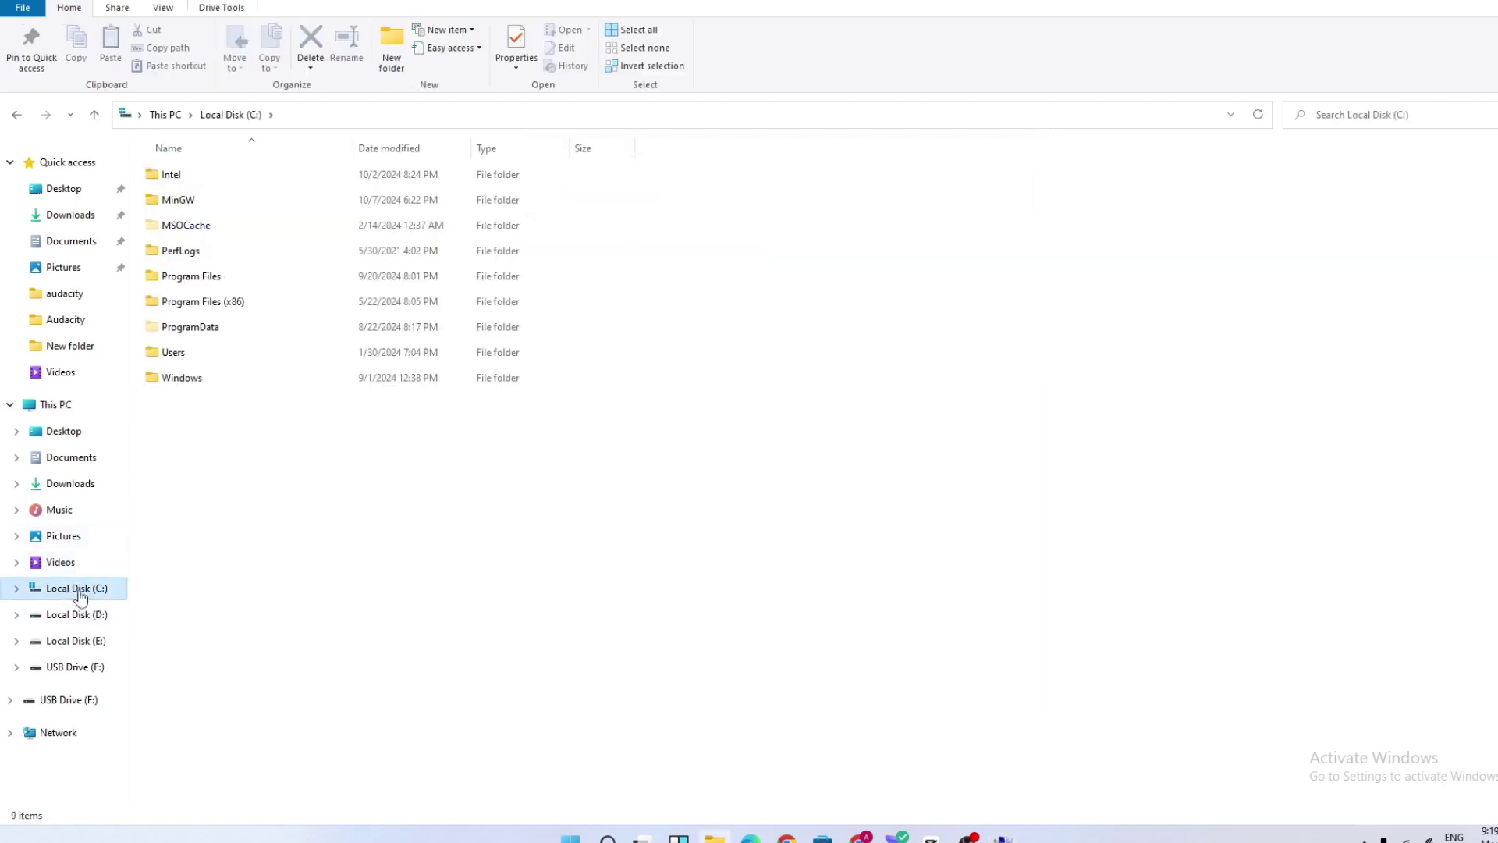
pyautogui.doubleClick(206, 202)
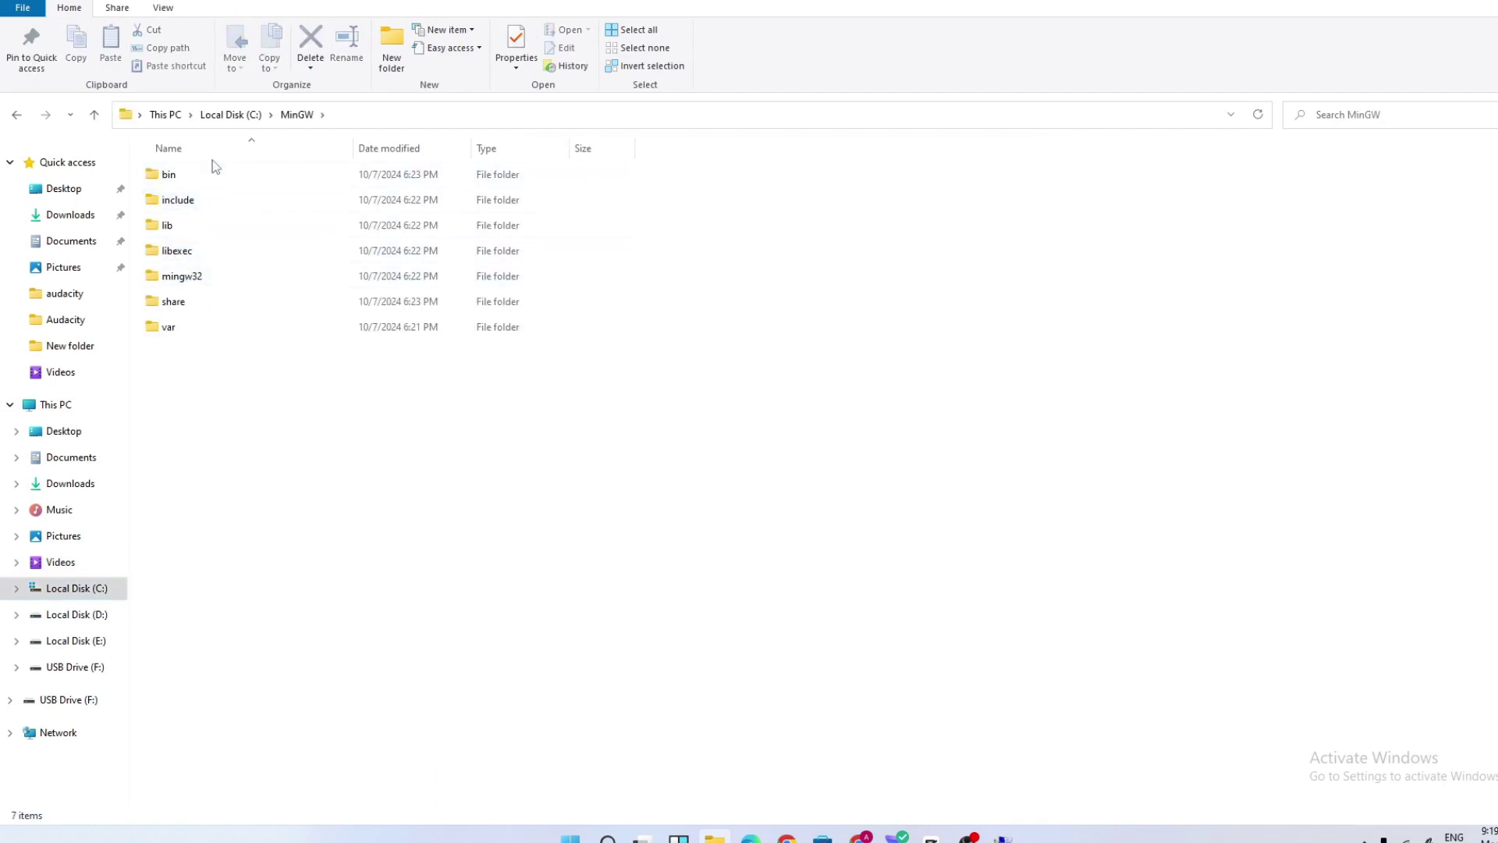
pyautogui.doubleClick(206, 181)
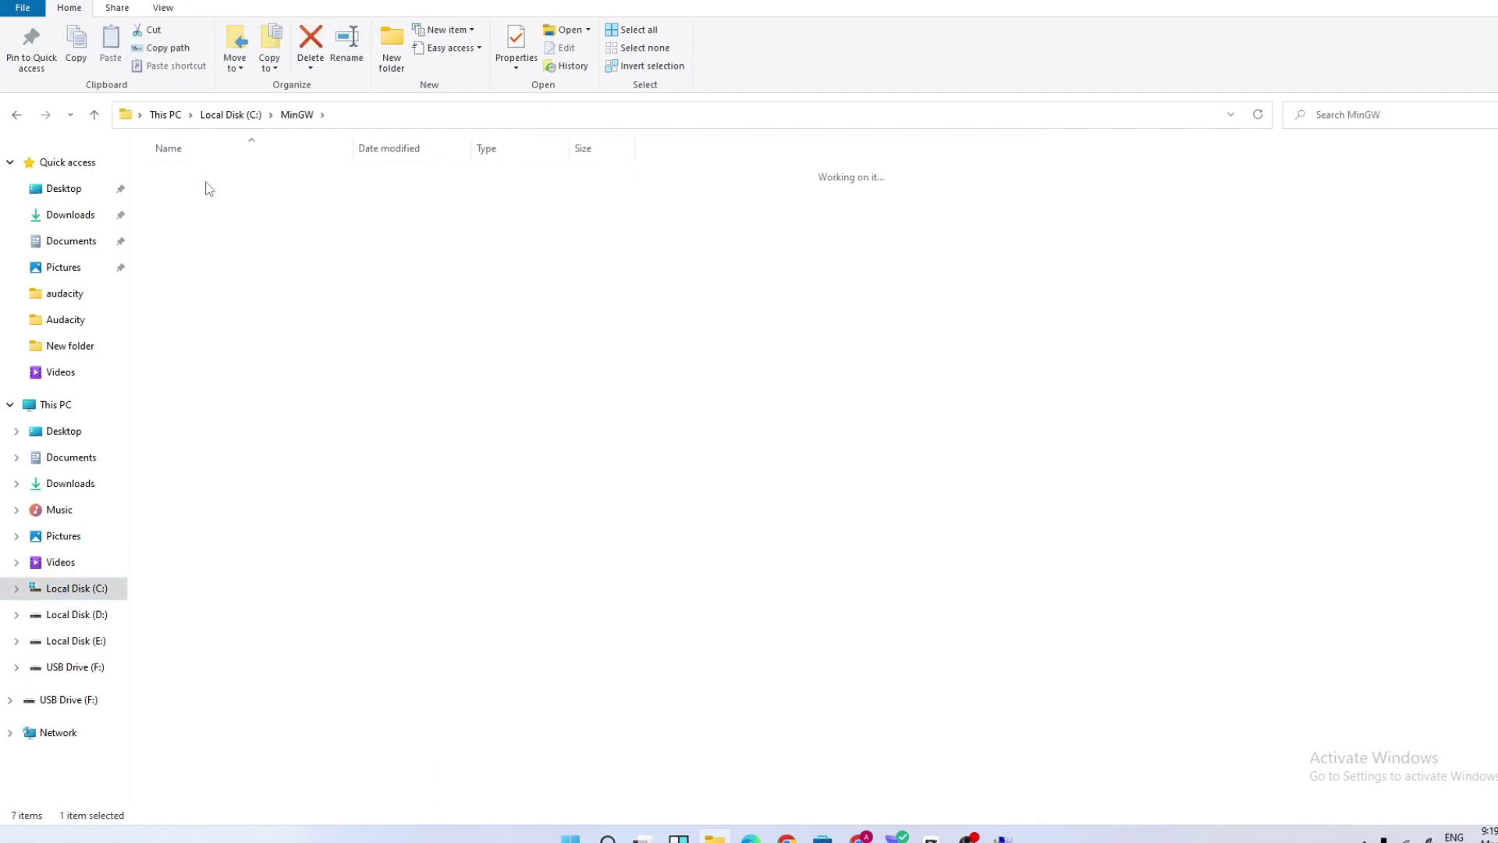
pyautogui.click(391, 119)
pyautogui.hotkey('ctrl', 'c')
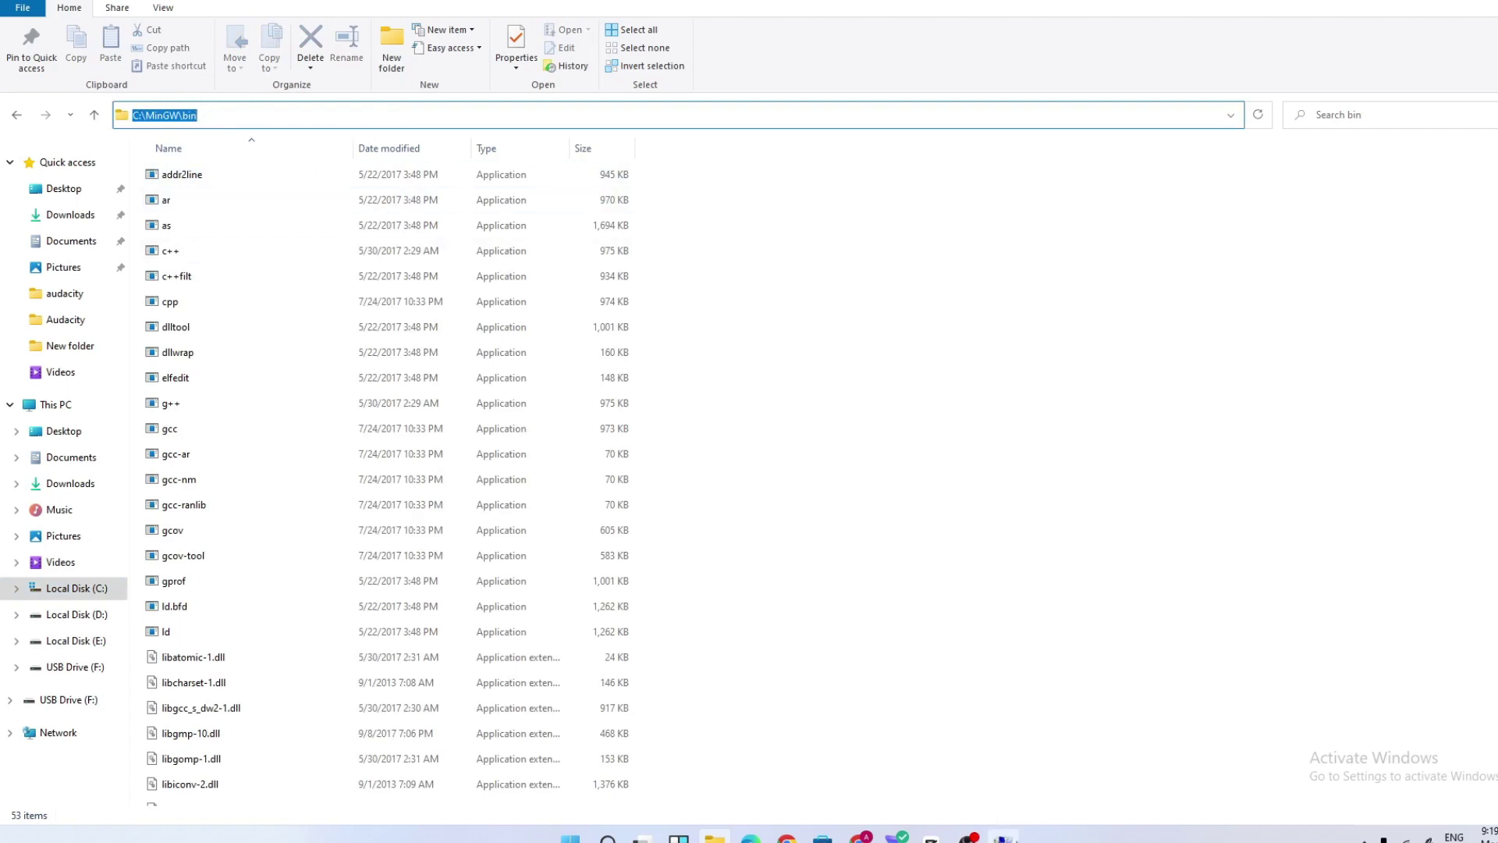
# Step: Add the copied C:\MinGW\bin path as a new entry in the user Path variable and confirm all open system dialogs
pyautogui.click(1003, 837)
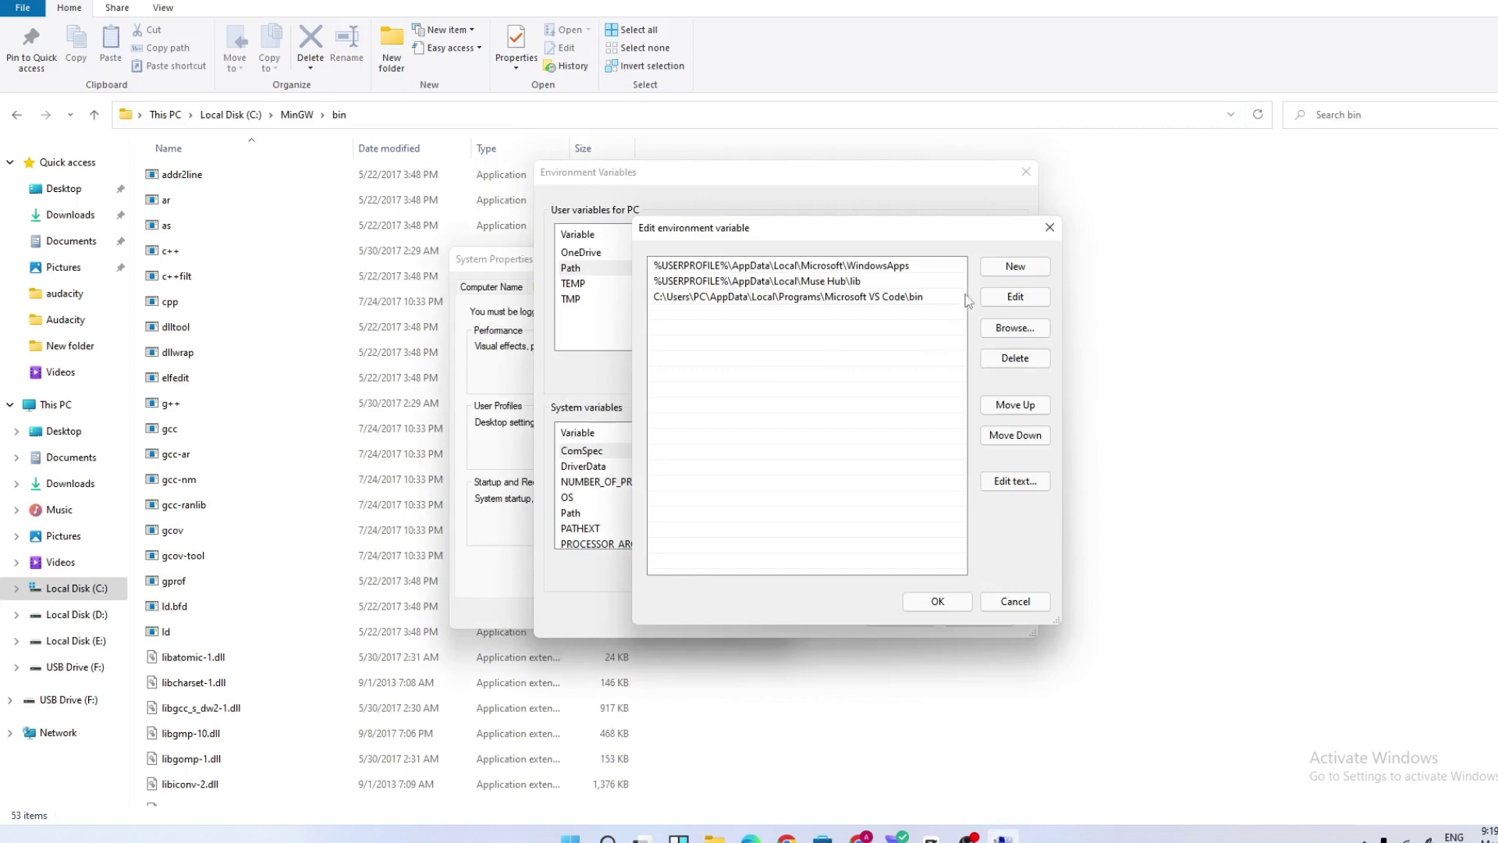
pyautogui.click(1012, 269)
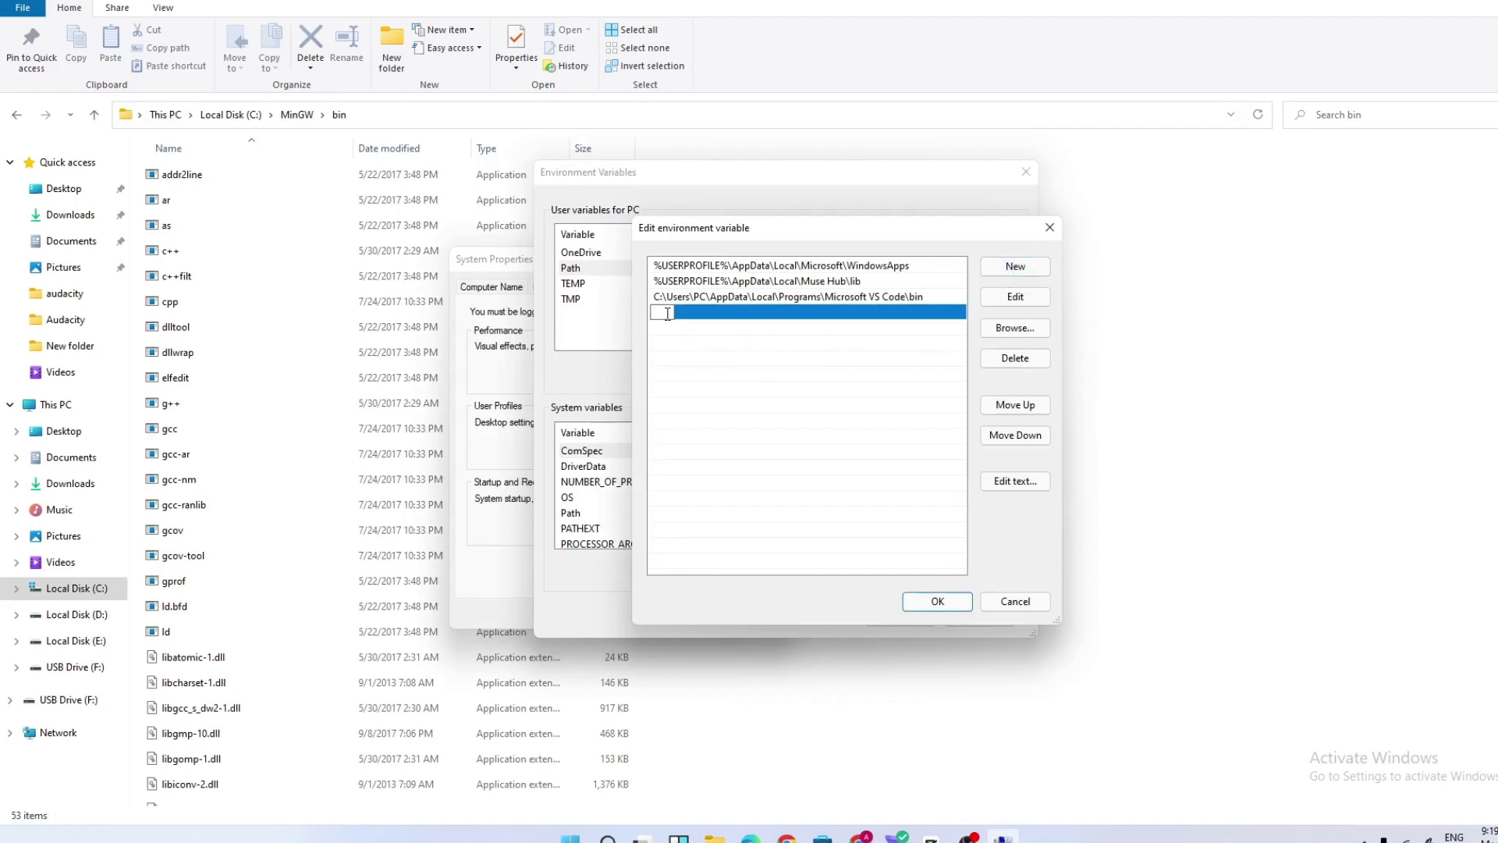
pyautogui.hotkey('ctrl', 'v')
pyautogui.click(907, 601)
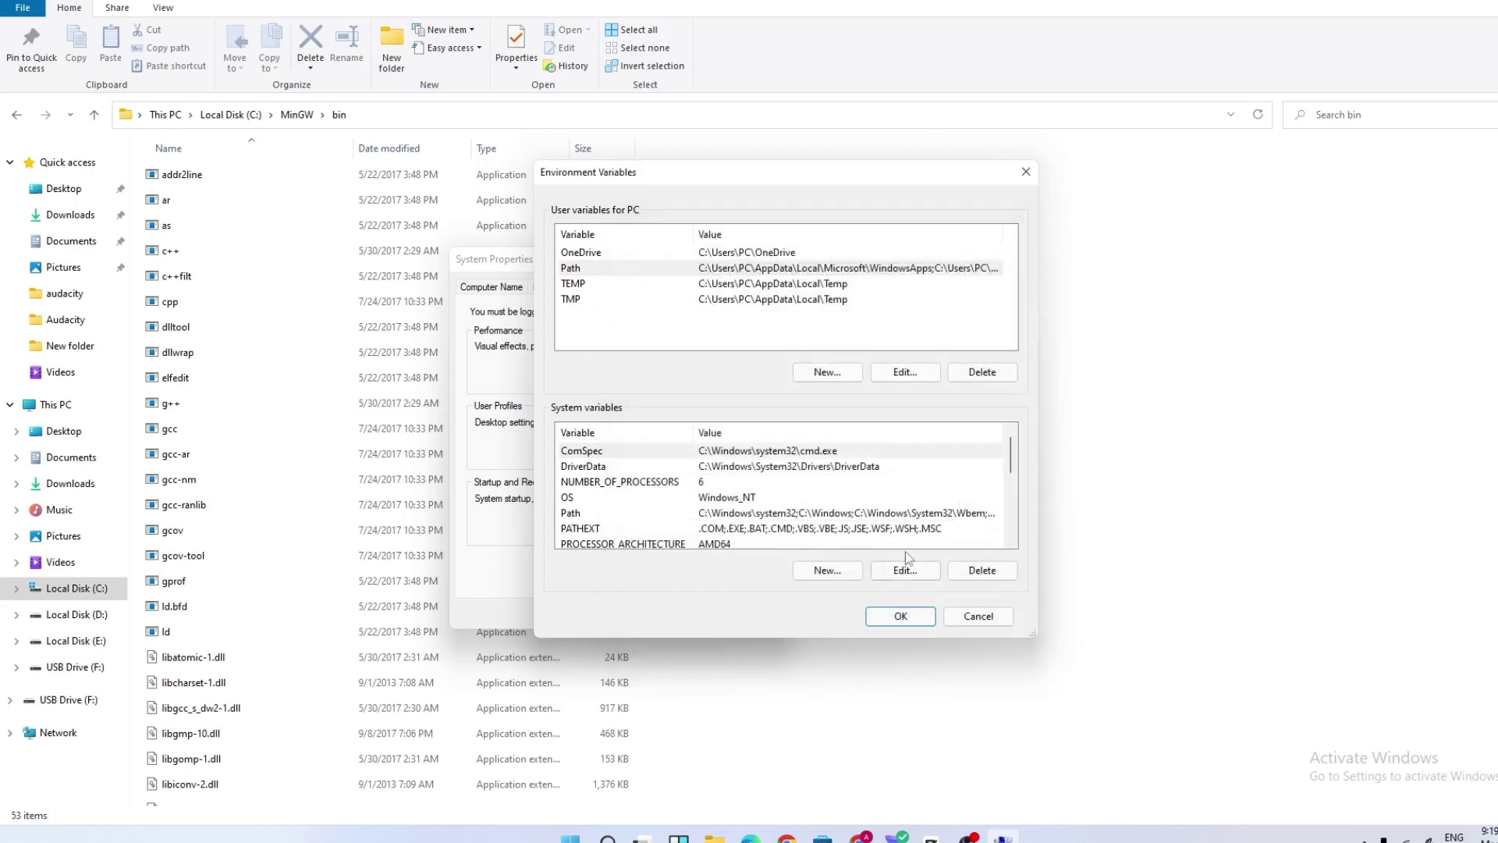
pyautogui.click(901, 616)
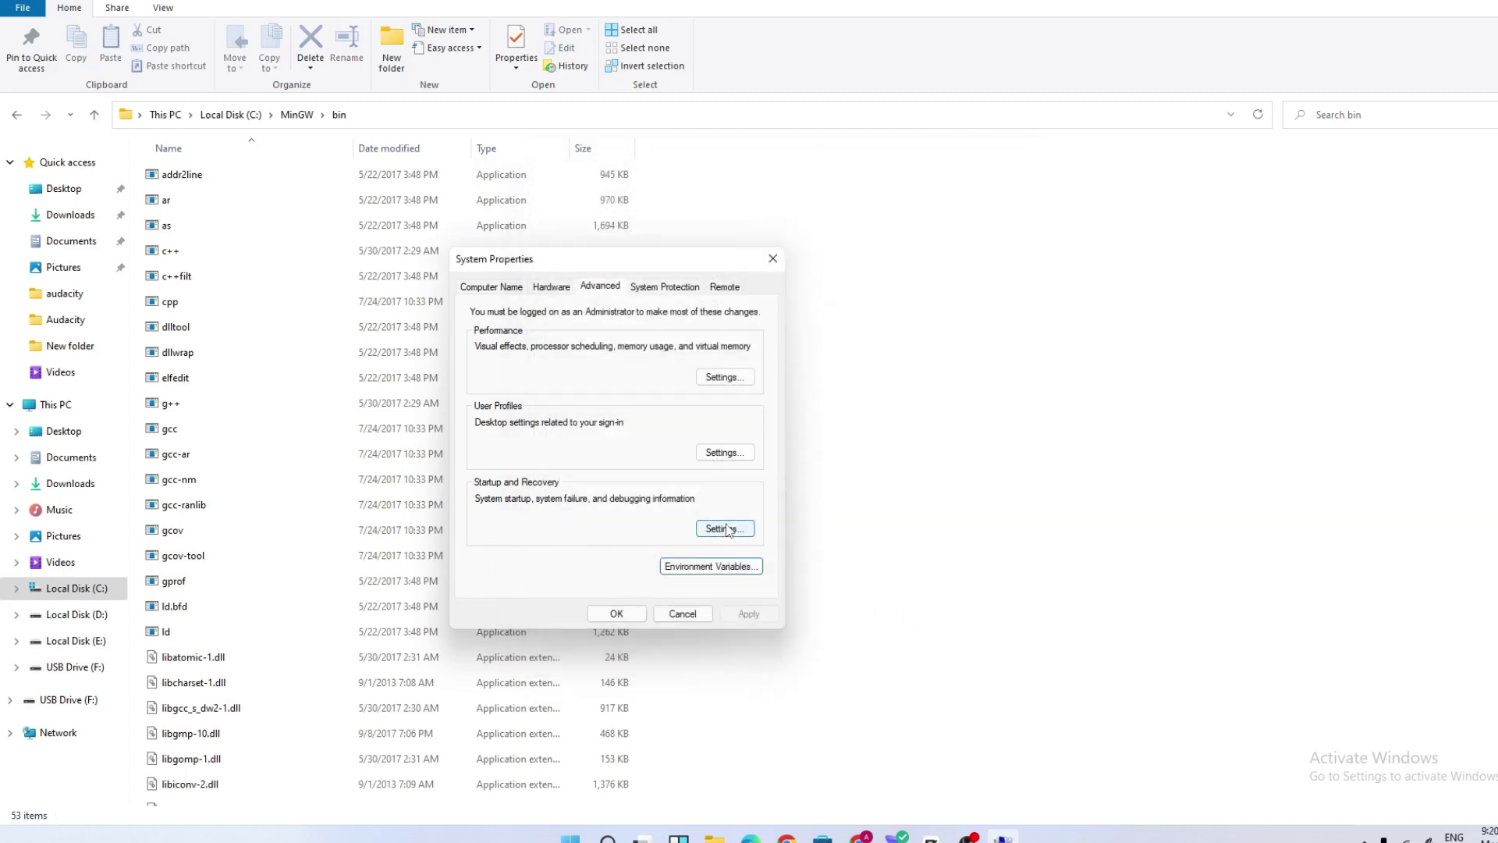
pyautogui.click(616, 613)
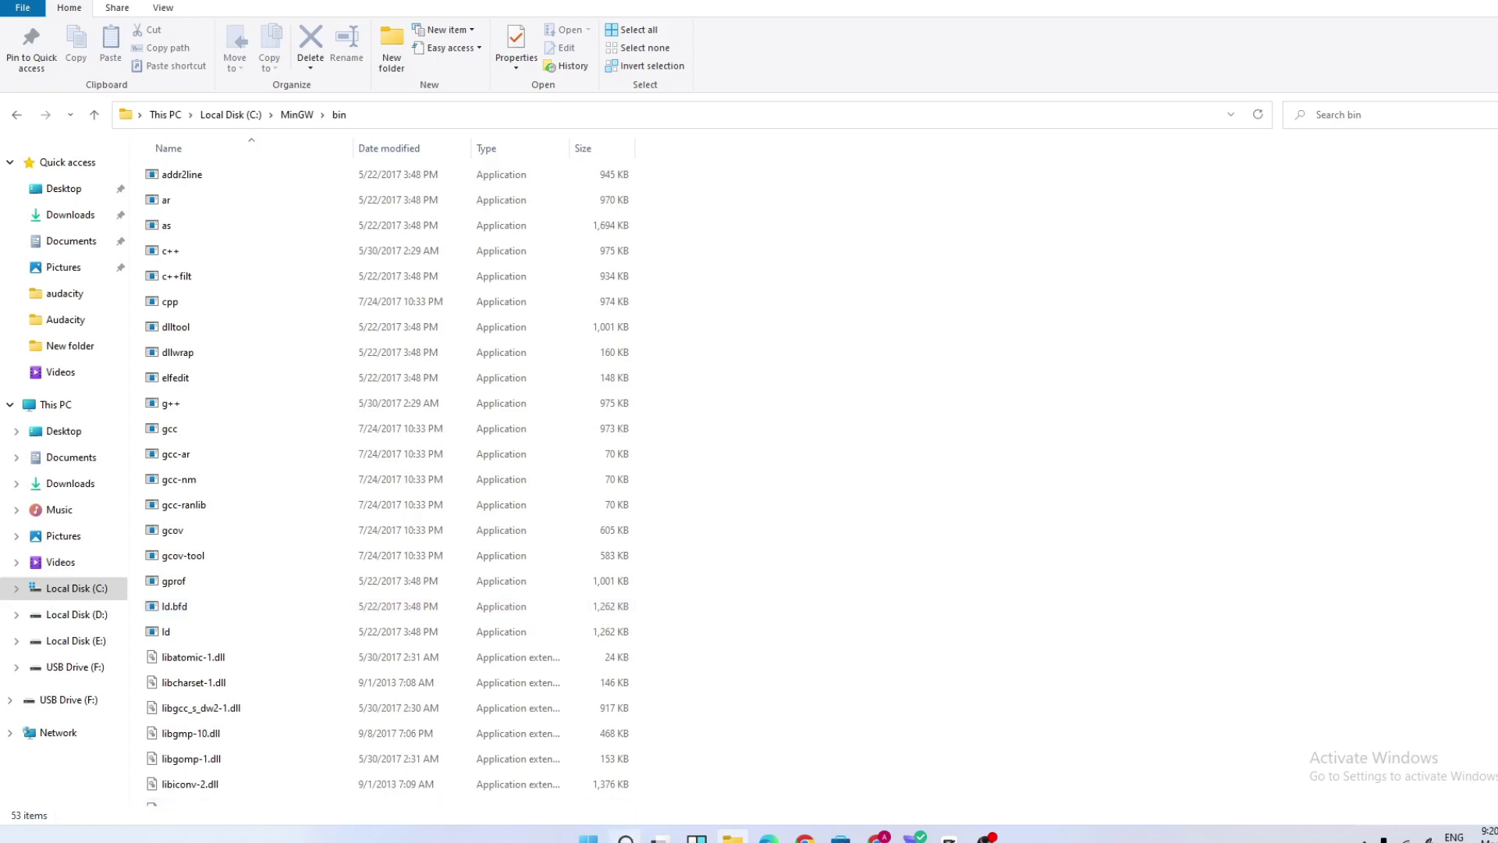
# Step: Open Command Prompt, enlarge its text and run gcc --version to check the compiler installation
pyautogui.click(626, 837)
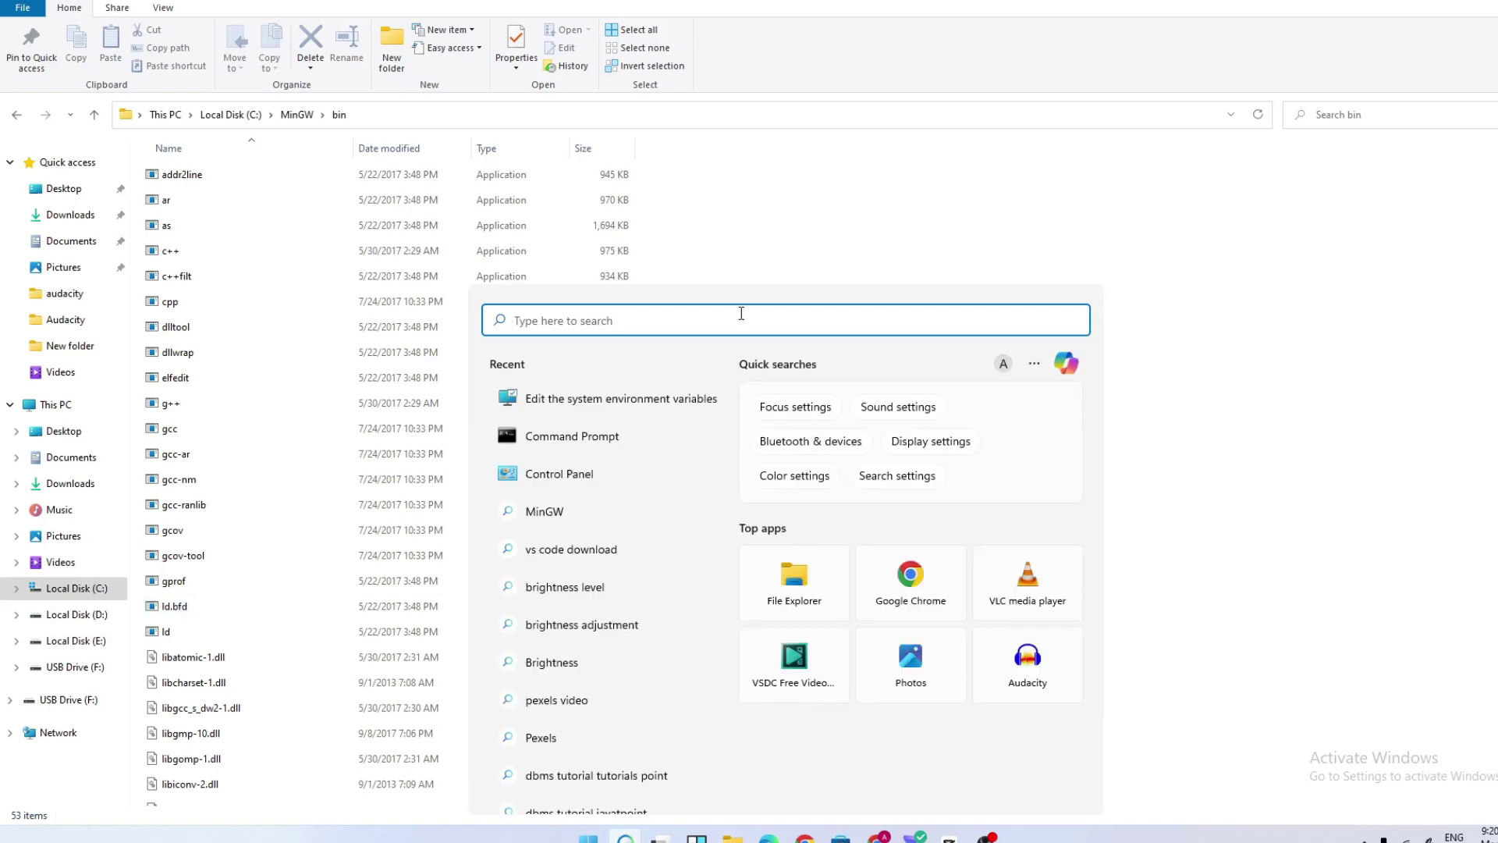
pyautogui.write('cm')
pyautogui.write('d')
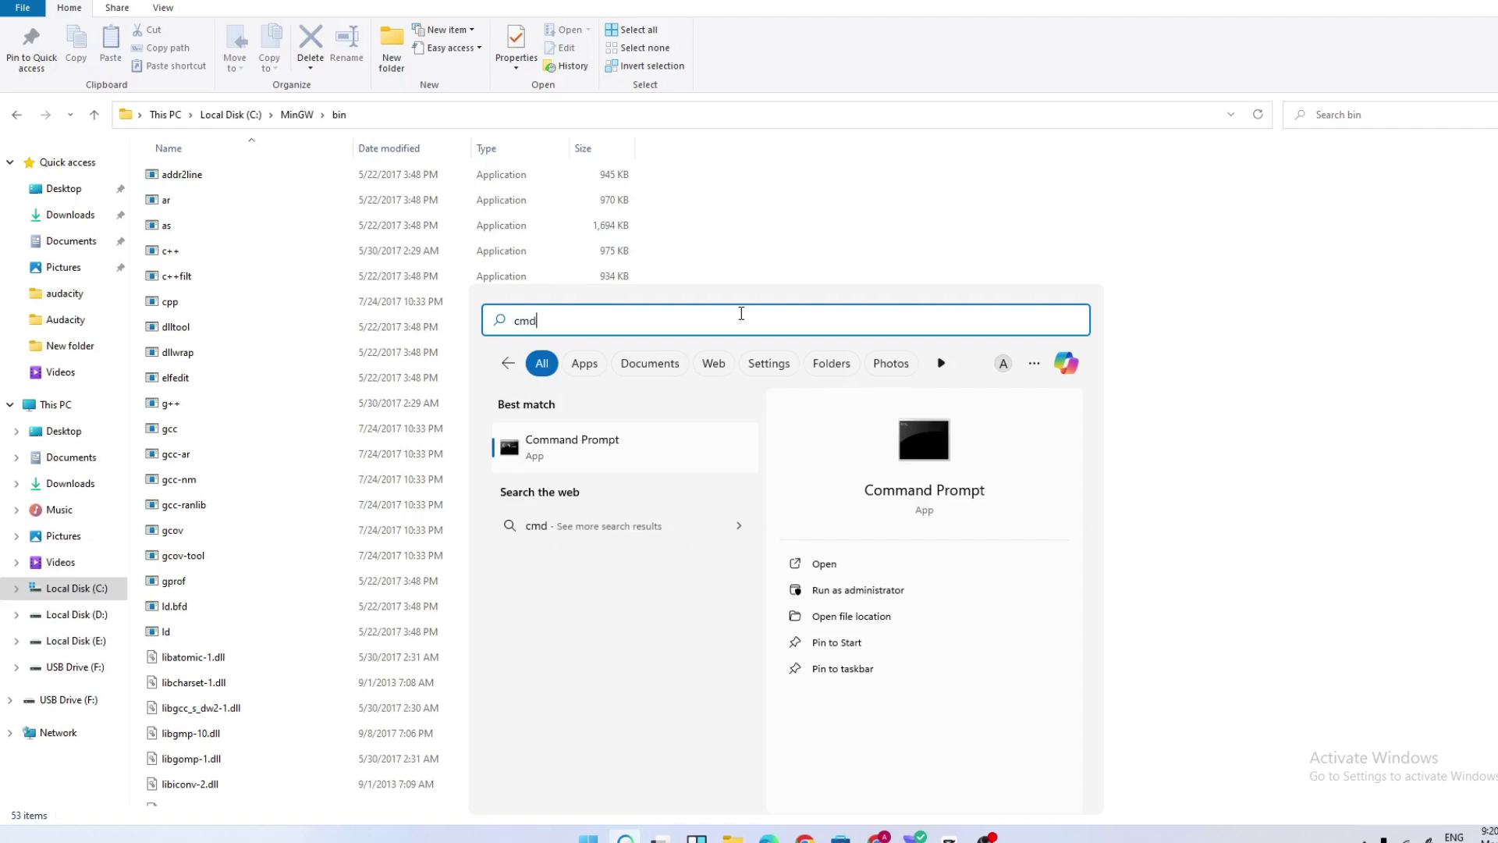
pyautogui.click(613, 451)
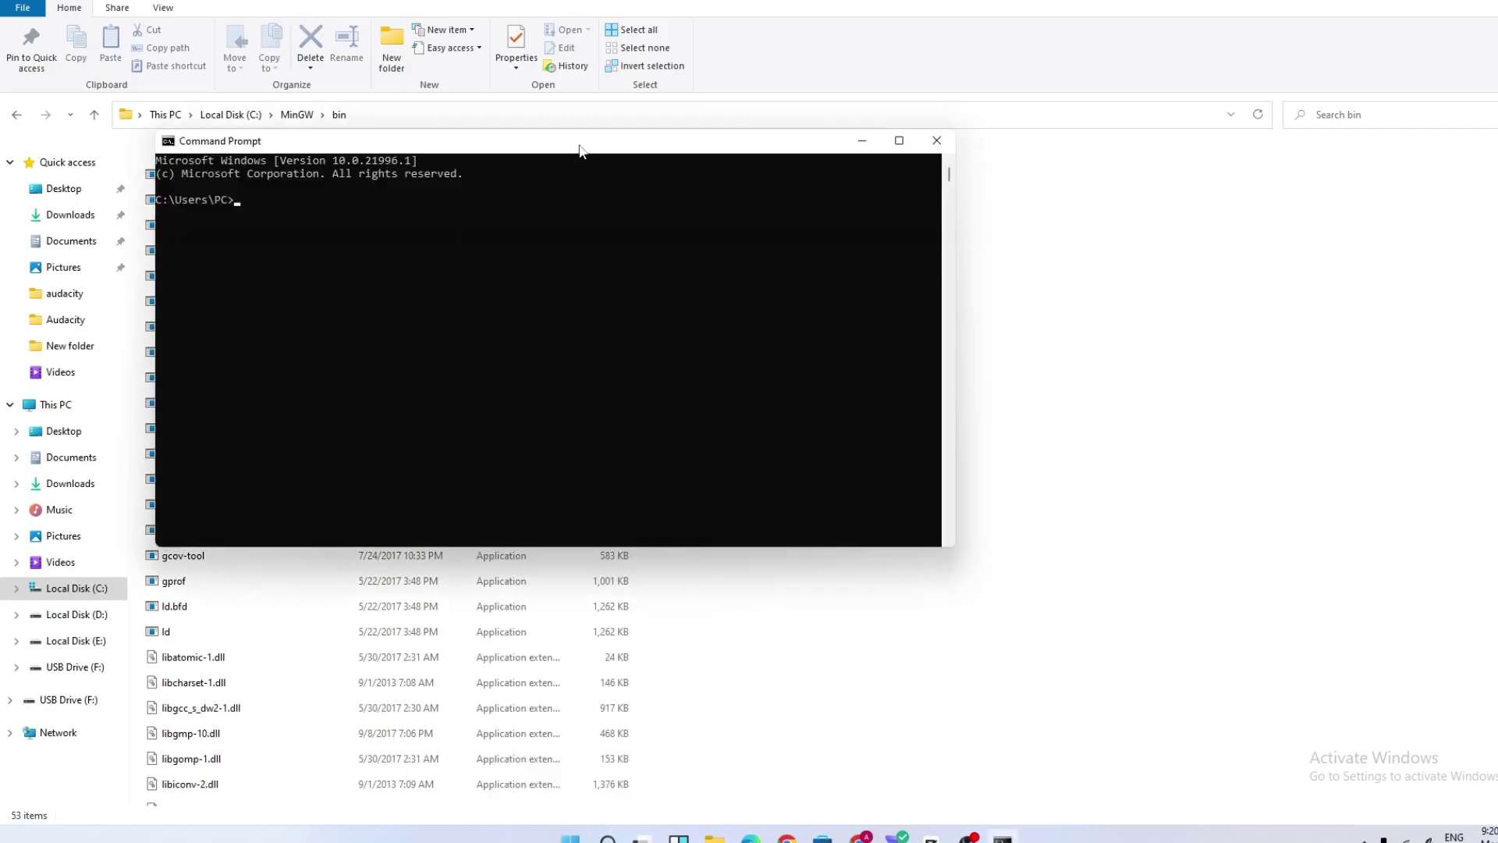
pyautogui.moveTo(579, 147); pyautogui.dragTo(854, 281)
pyautogui.scroll(4, 700, 422)
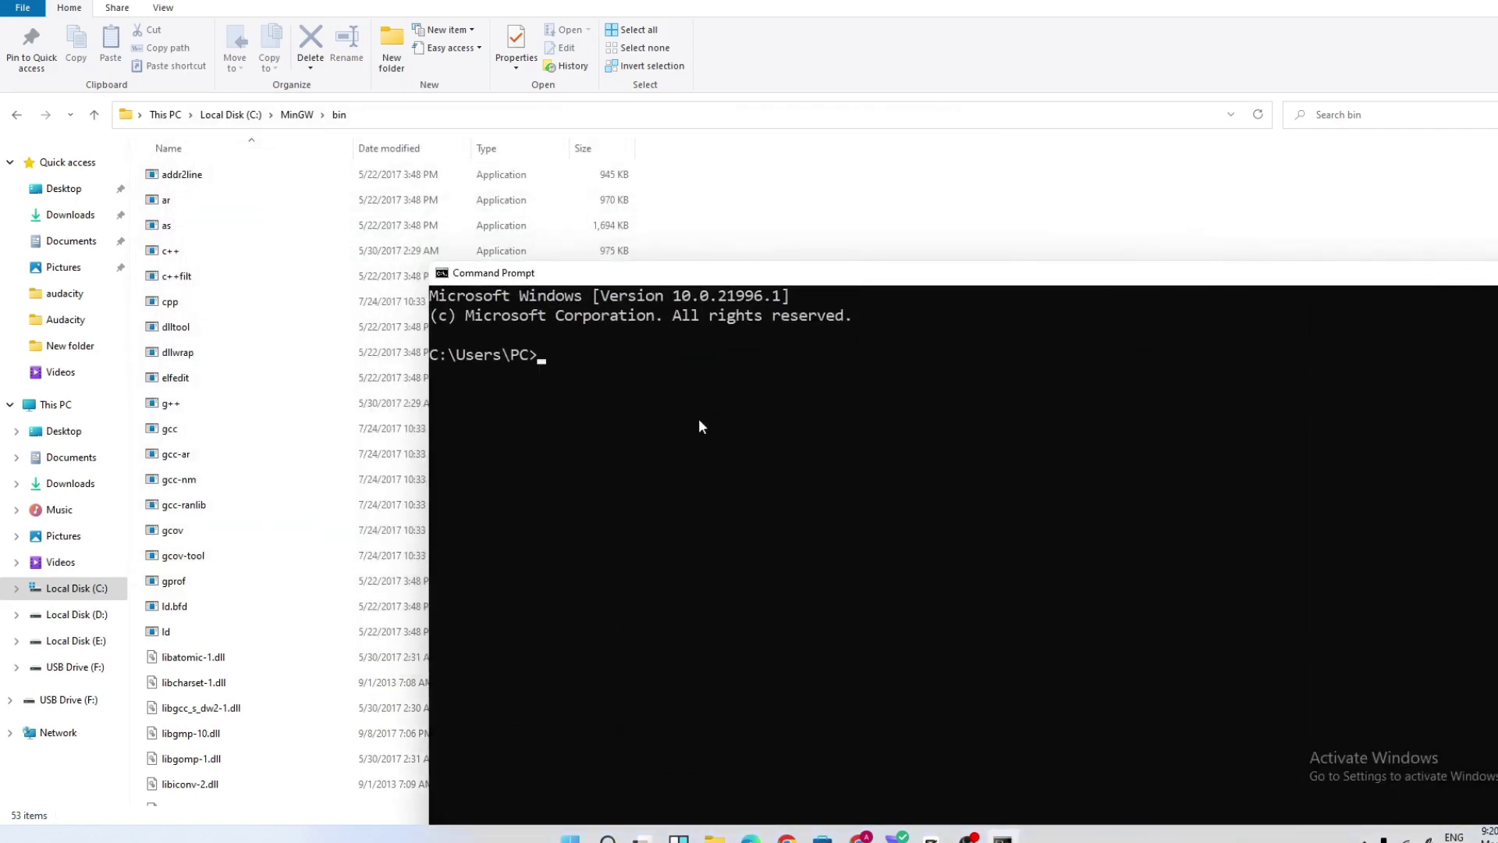
pyautogui.scroll(1, 700, 423)
pyautogui.write('gcc ')
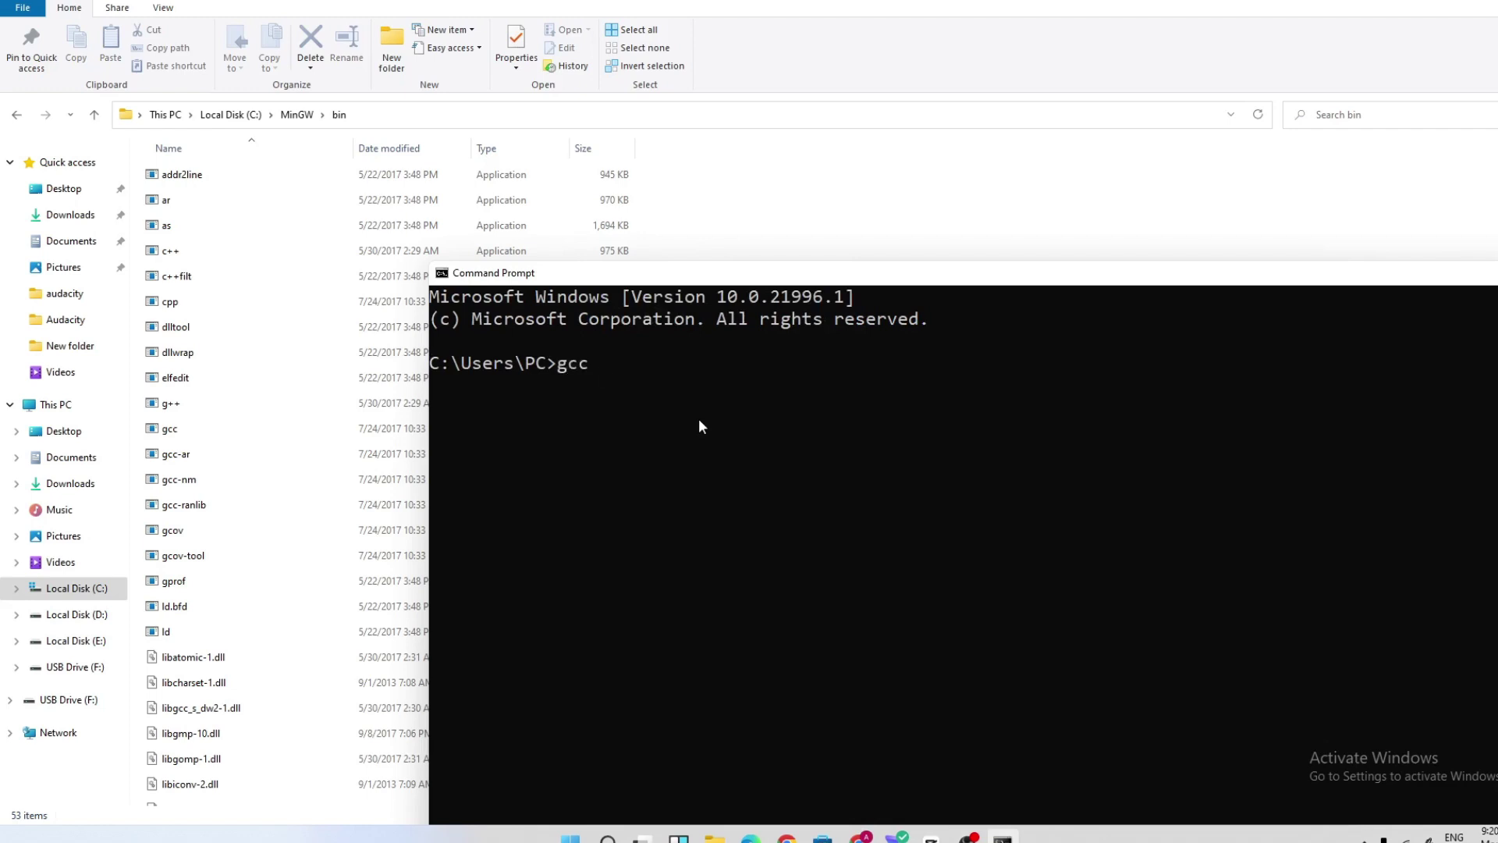
pyautogui.write('--version')
pyautogui.press('Return')
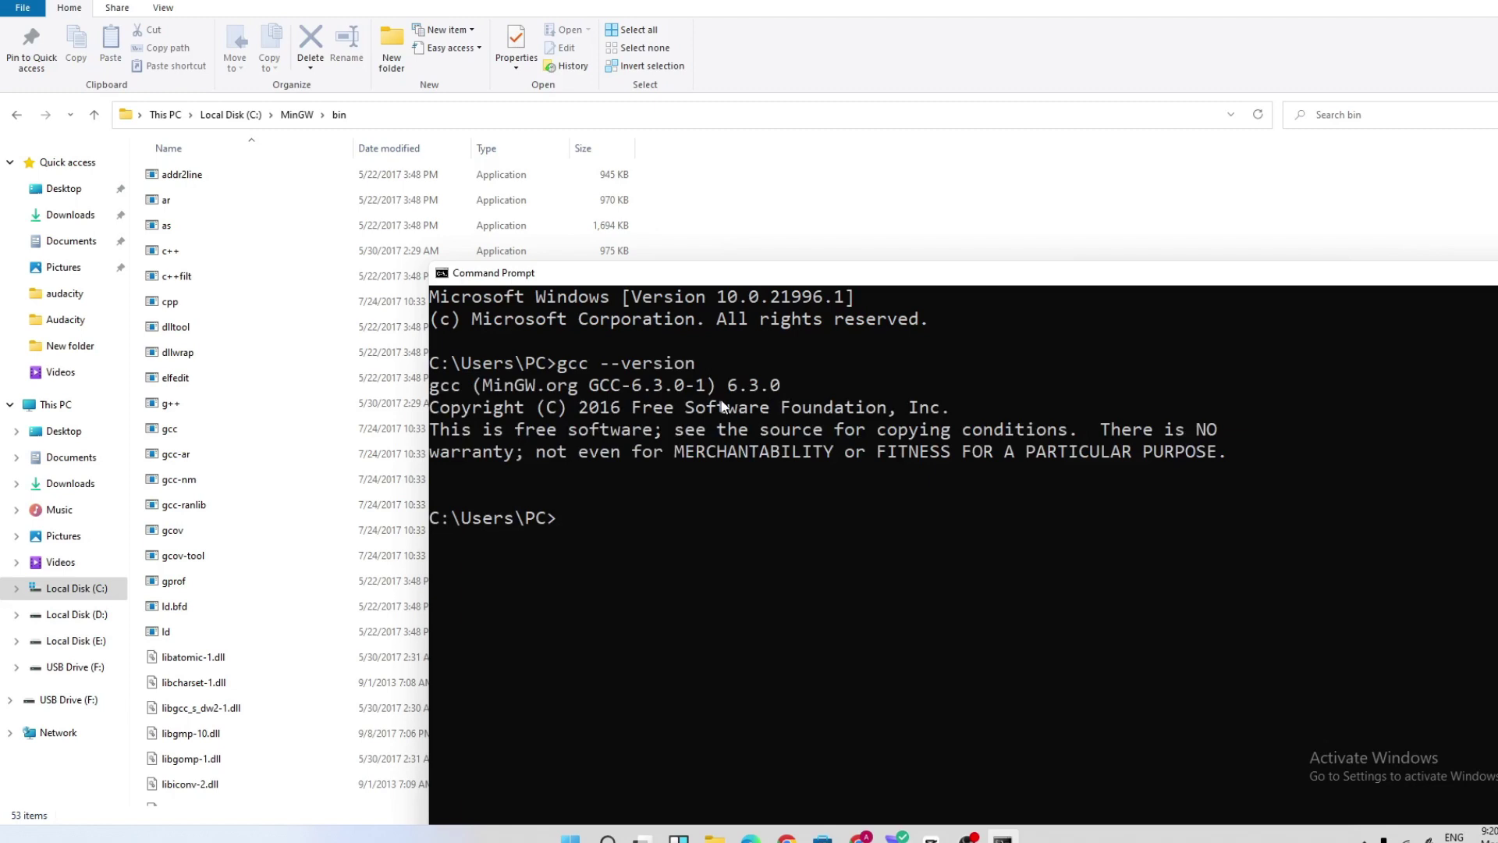
pyautogui.moveTo(892, 278); pyautogui.dragTo(608, 283)
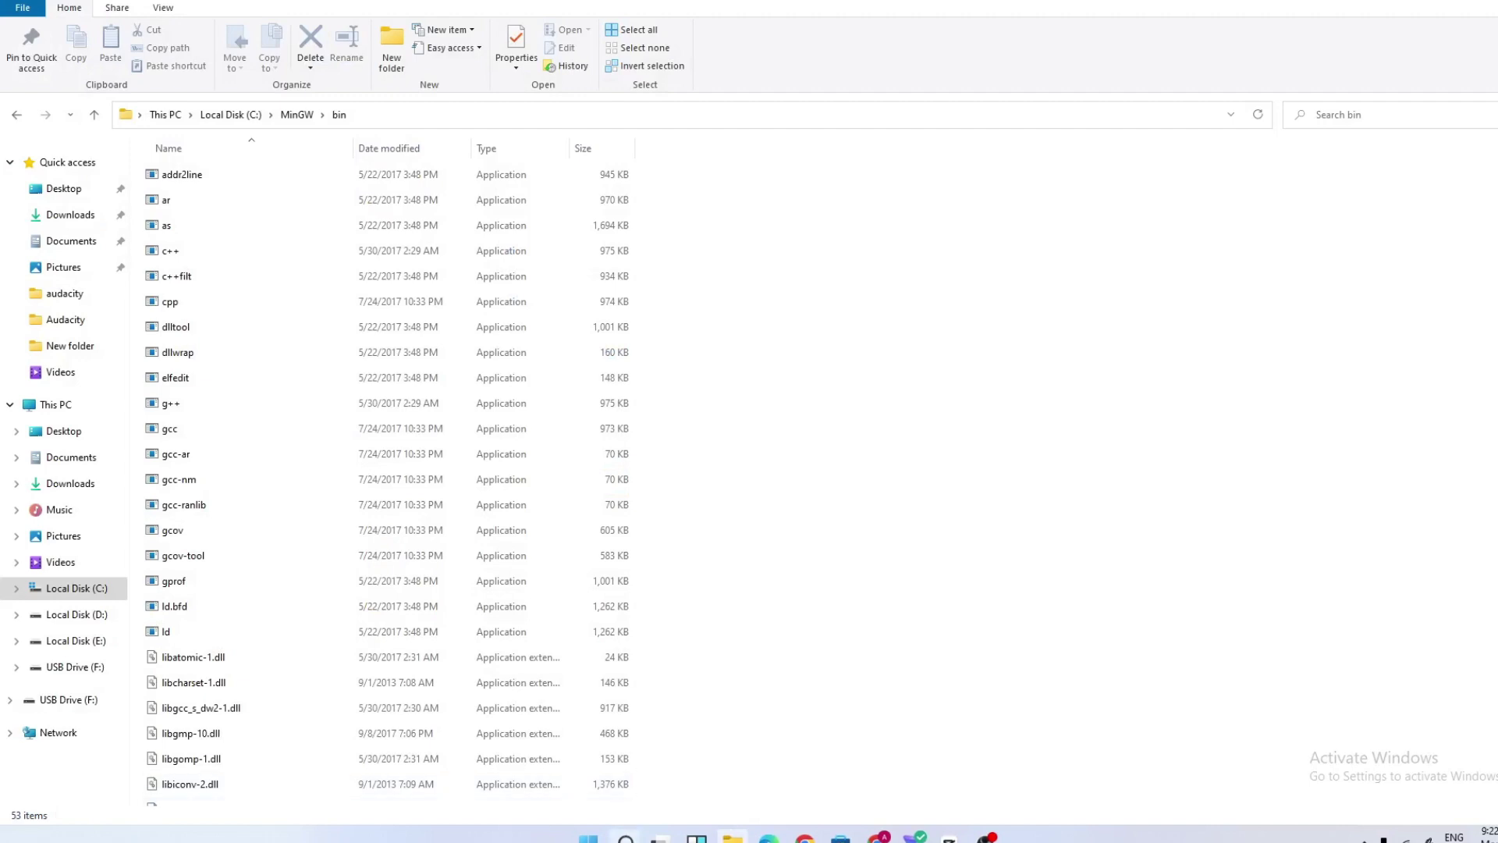
# Step: Switch to Visual Studio Code and create a file named hello.c in the C programming folder
pyautogui.click(625, 839)
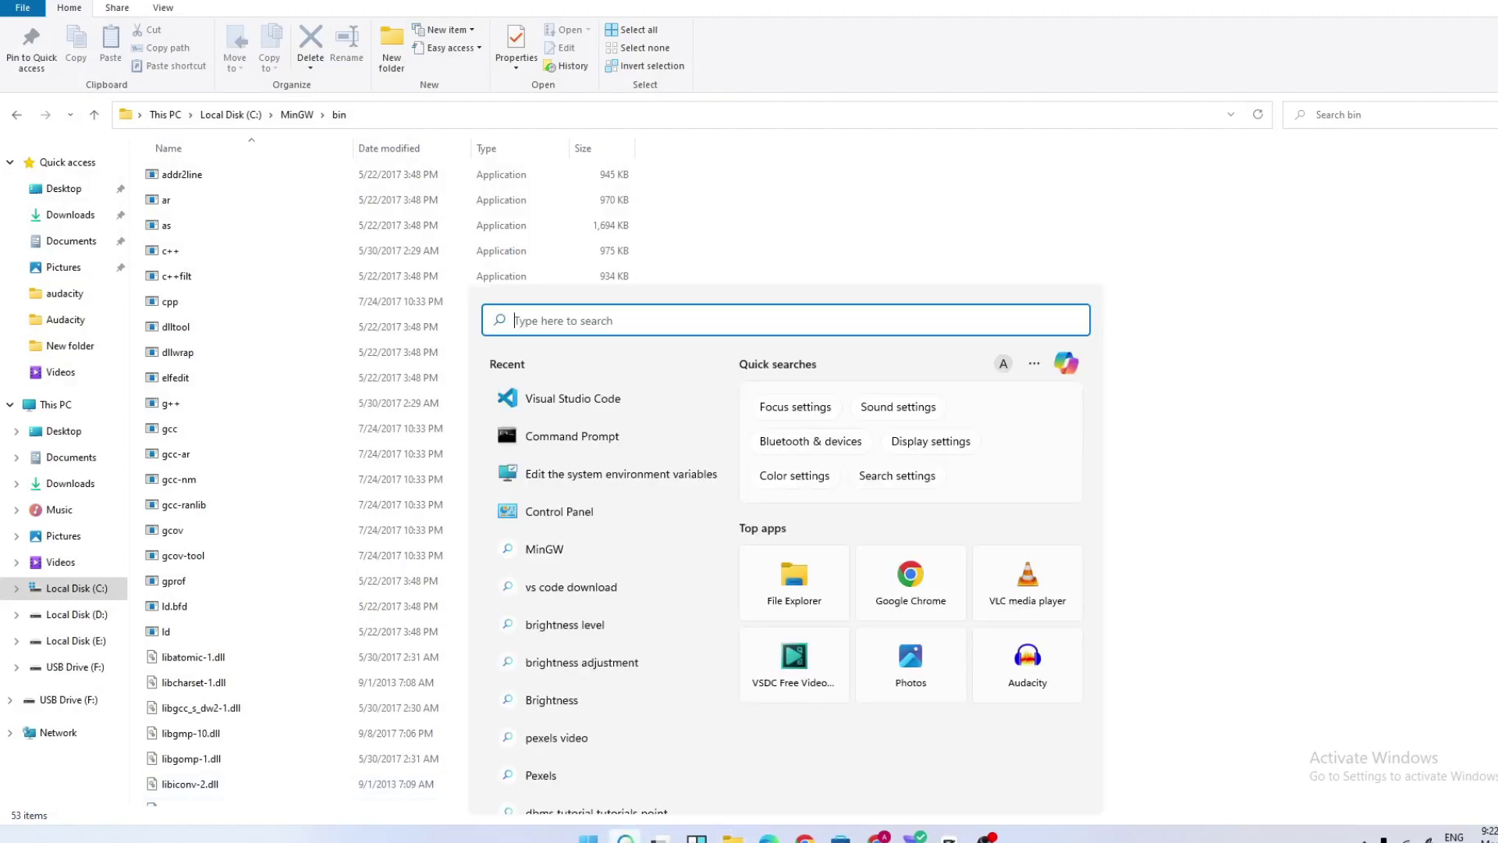
pyautogui.write('vs')
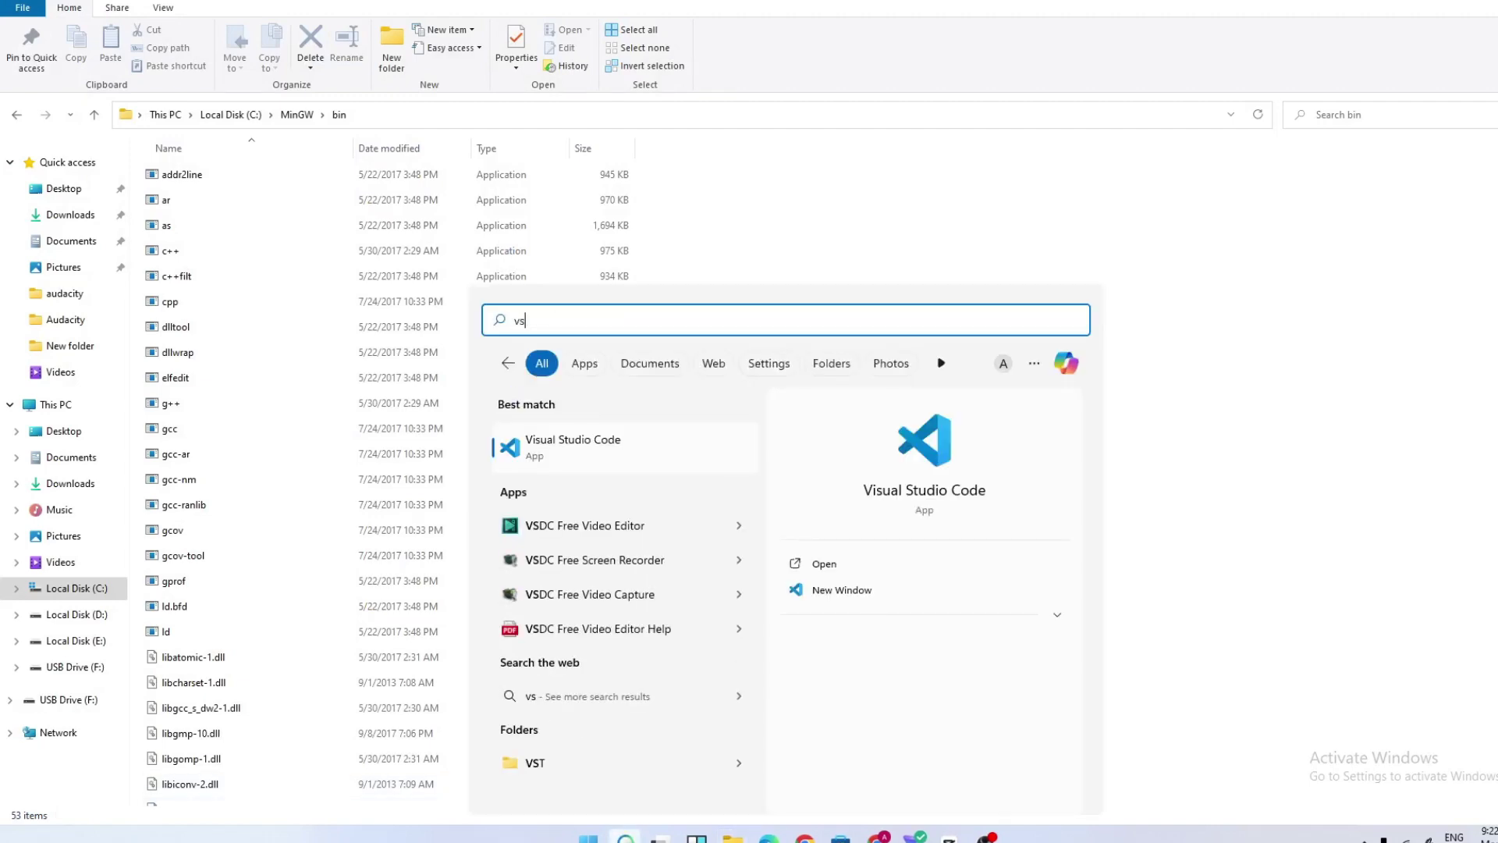
pyautogui.click(590, 452)
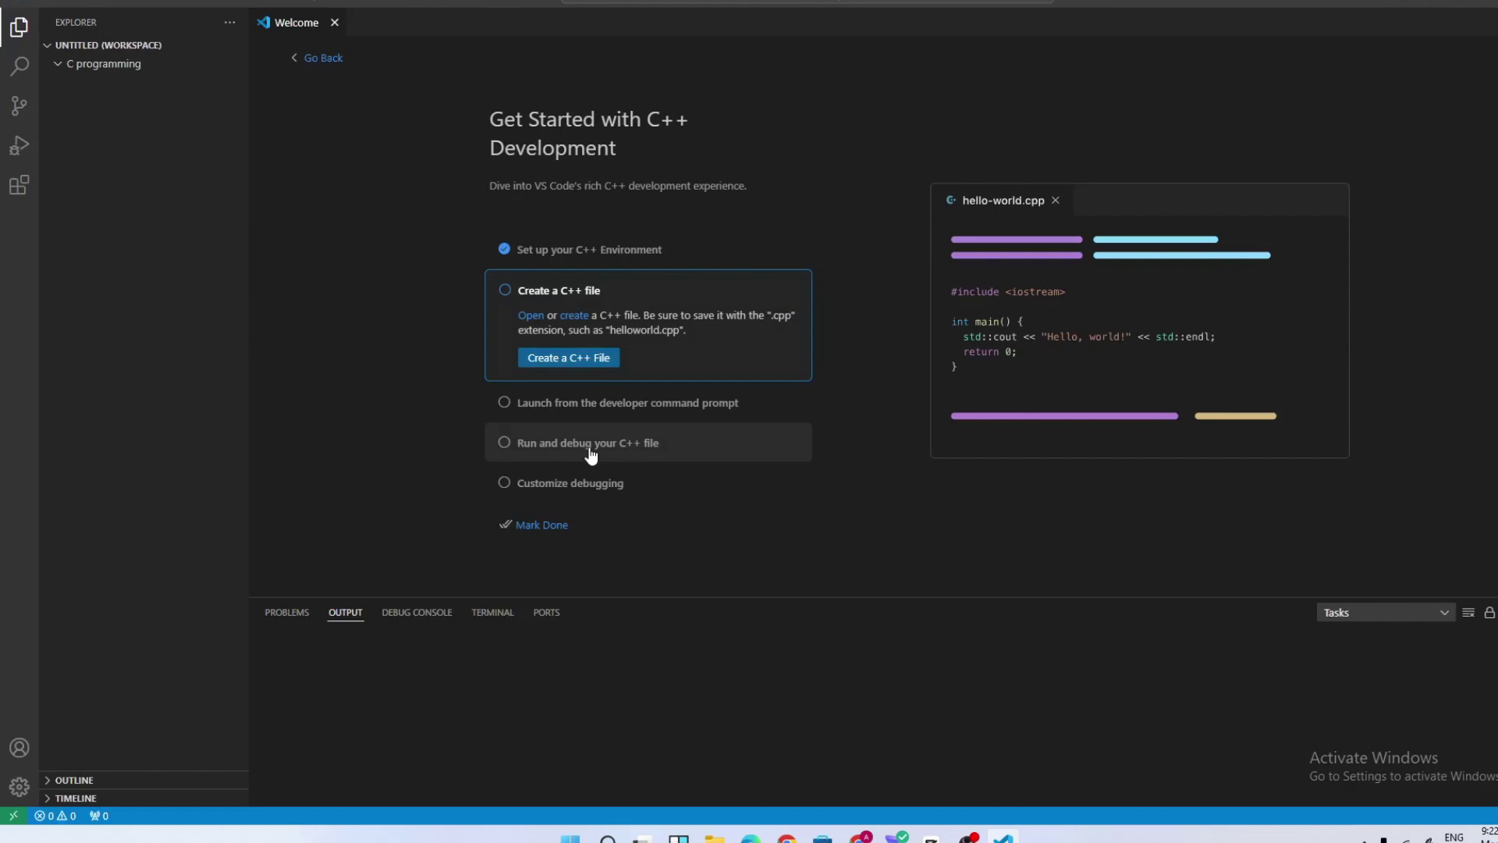
pyautogui.click(63, 66)
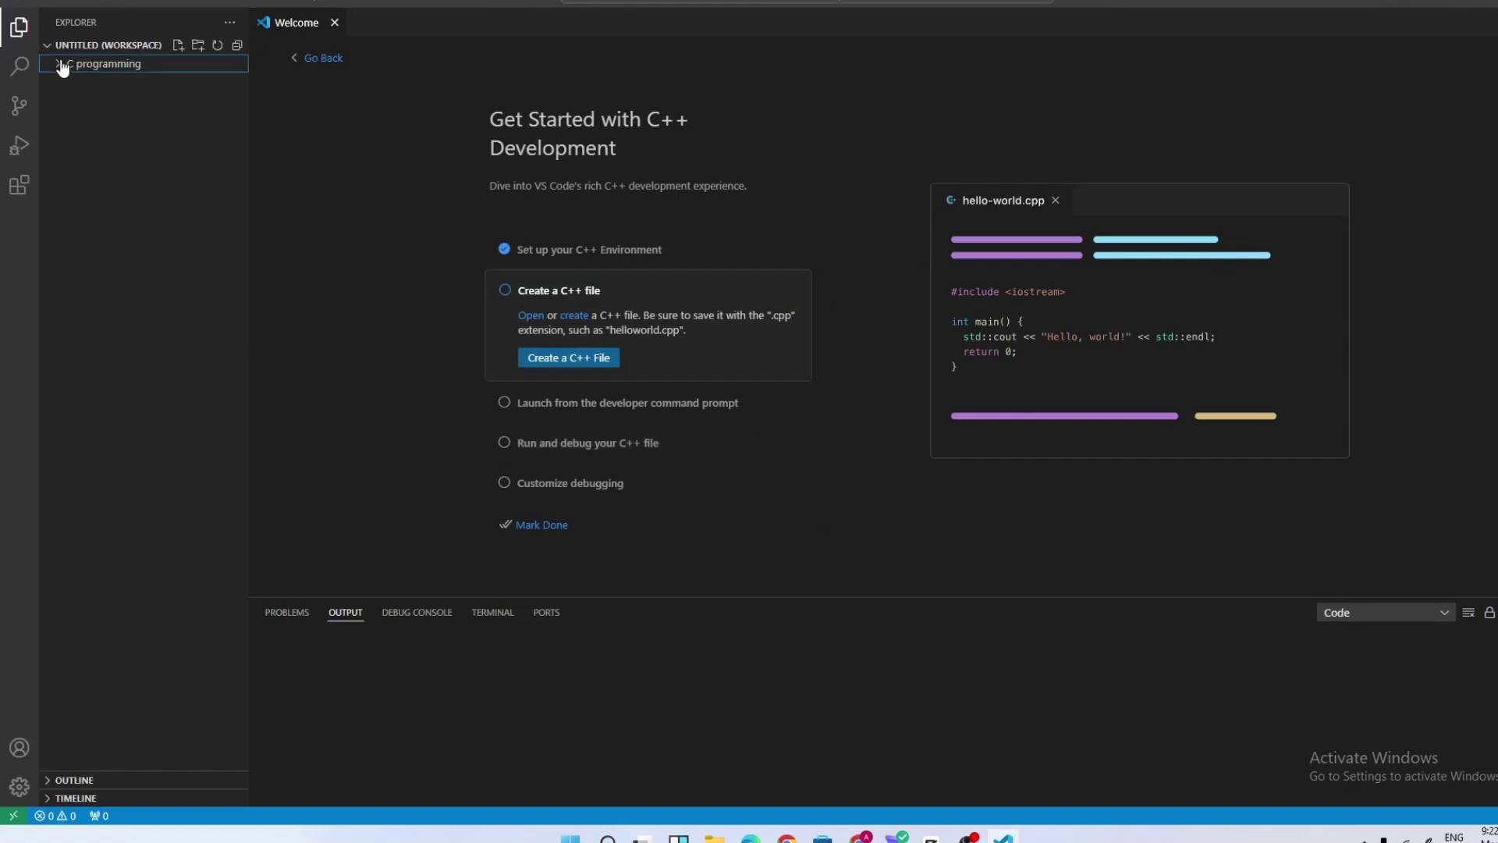
pyautogui.click(180, 46)
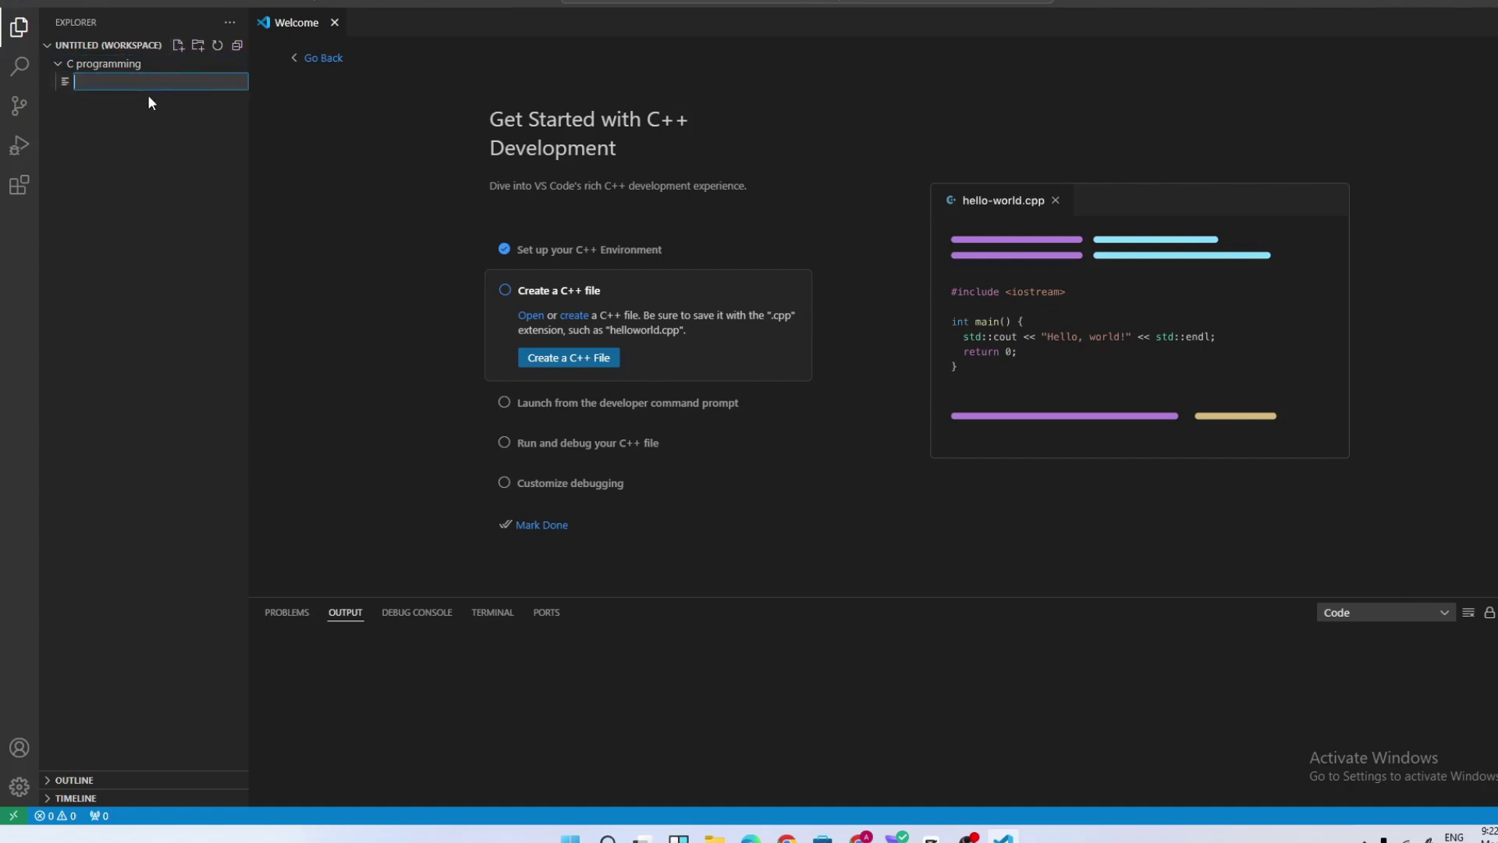
pyautogui.write('hello.c')
pyautogui.press('Return')
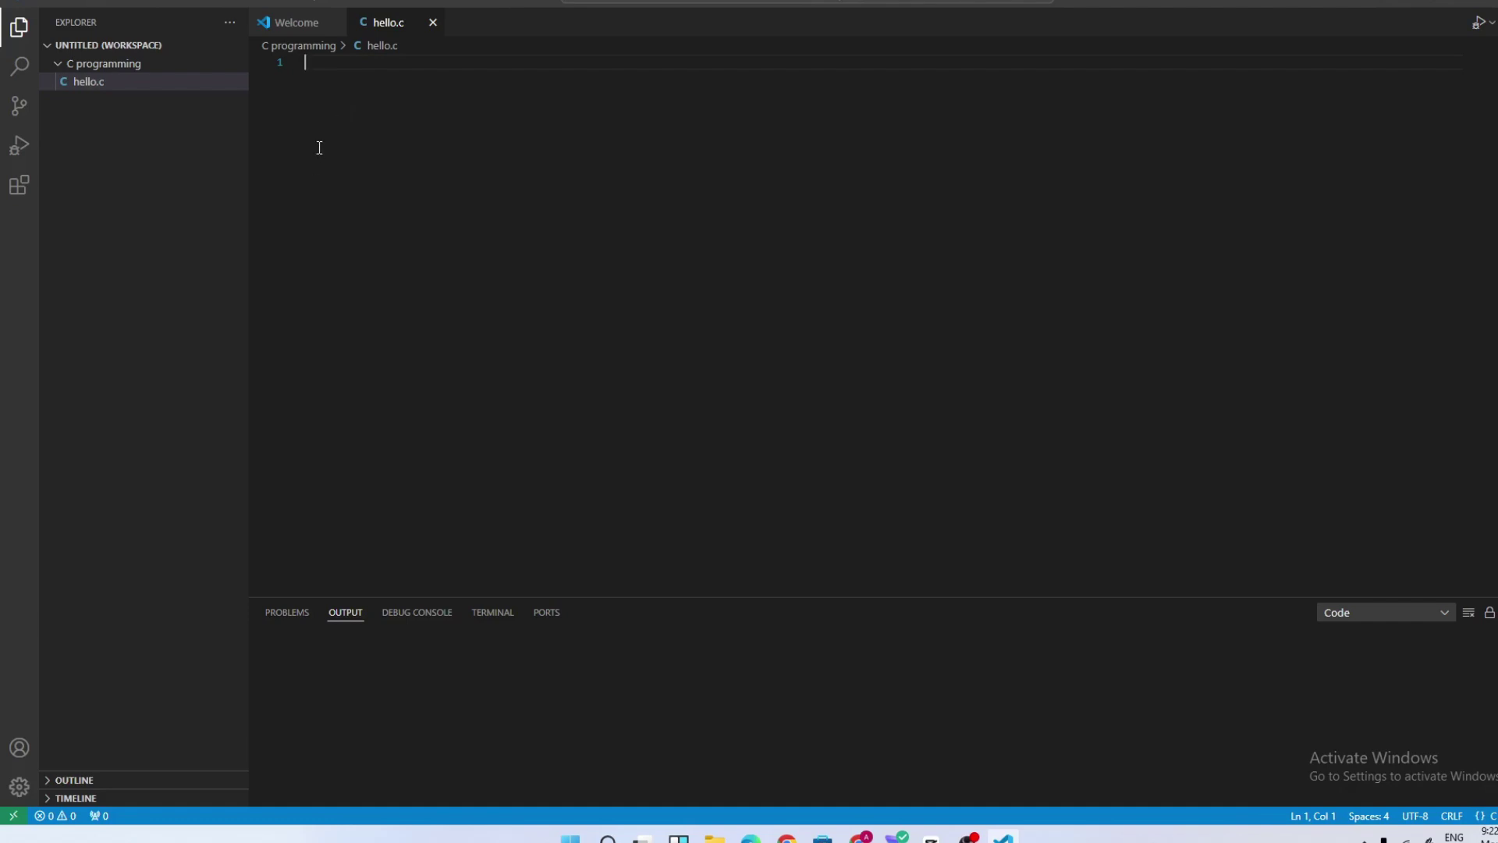
# Step: Write #include<stdio.h> as the first line of hello.c and start a new line below it
pyautogui.write('#inc')
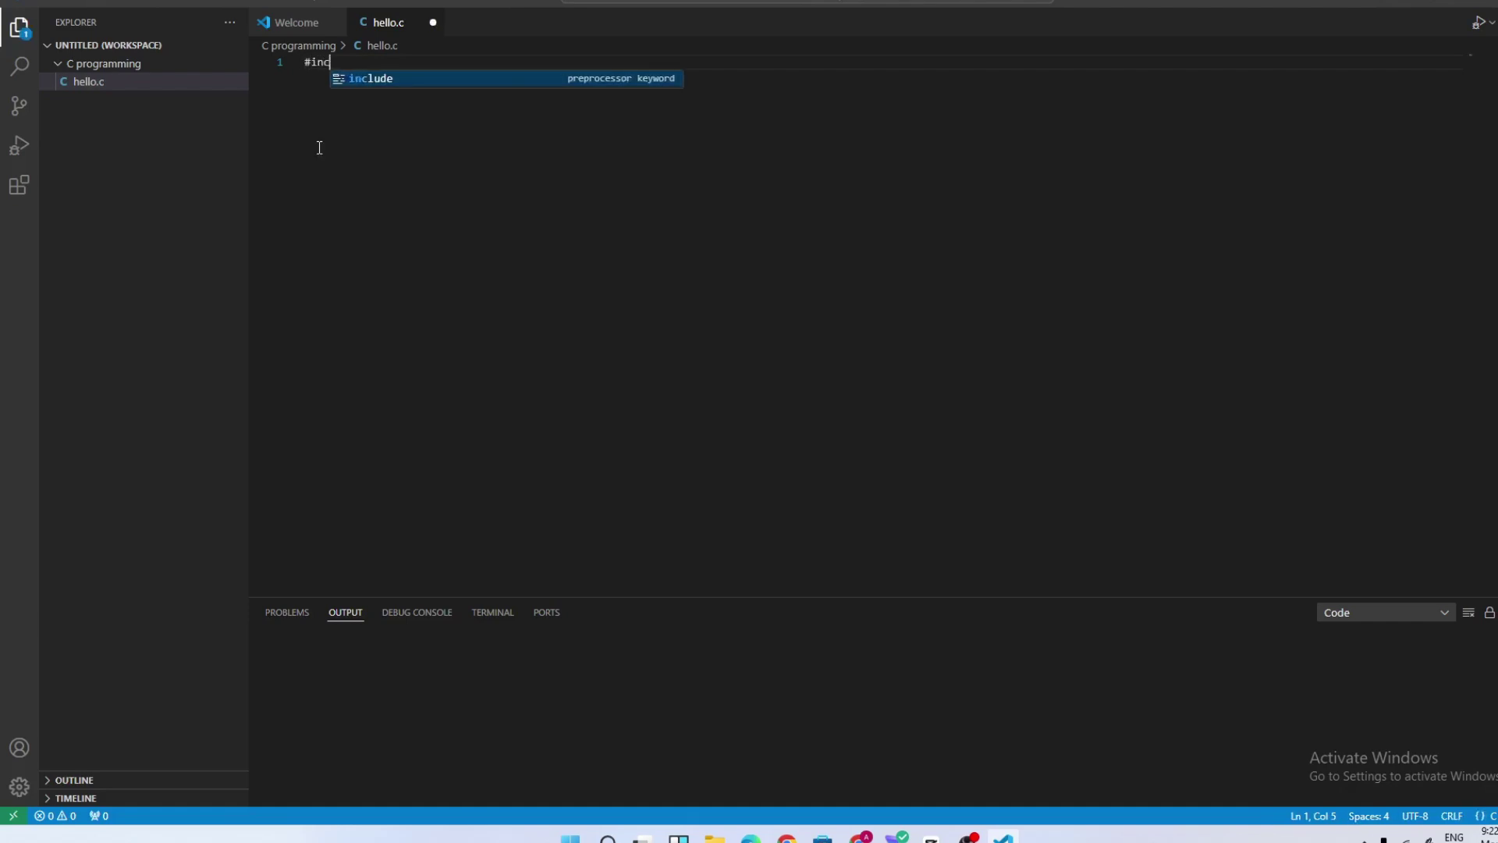
pyautogui.write('lude<s')
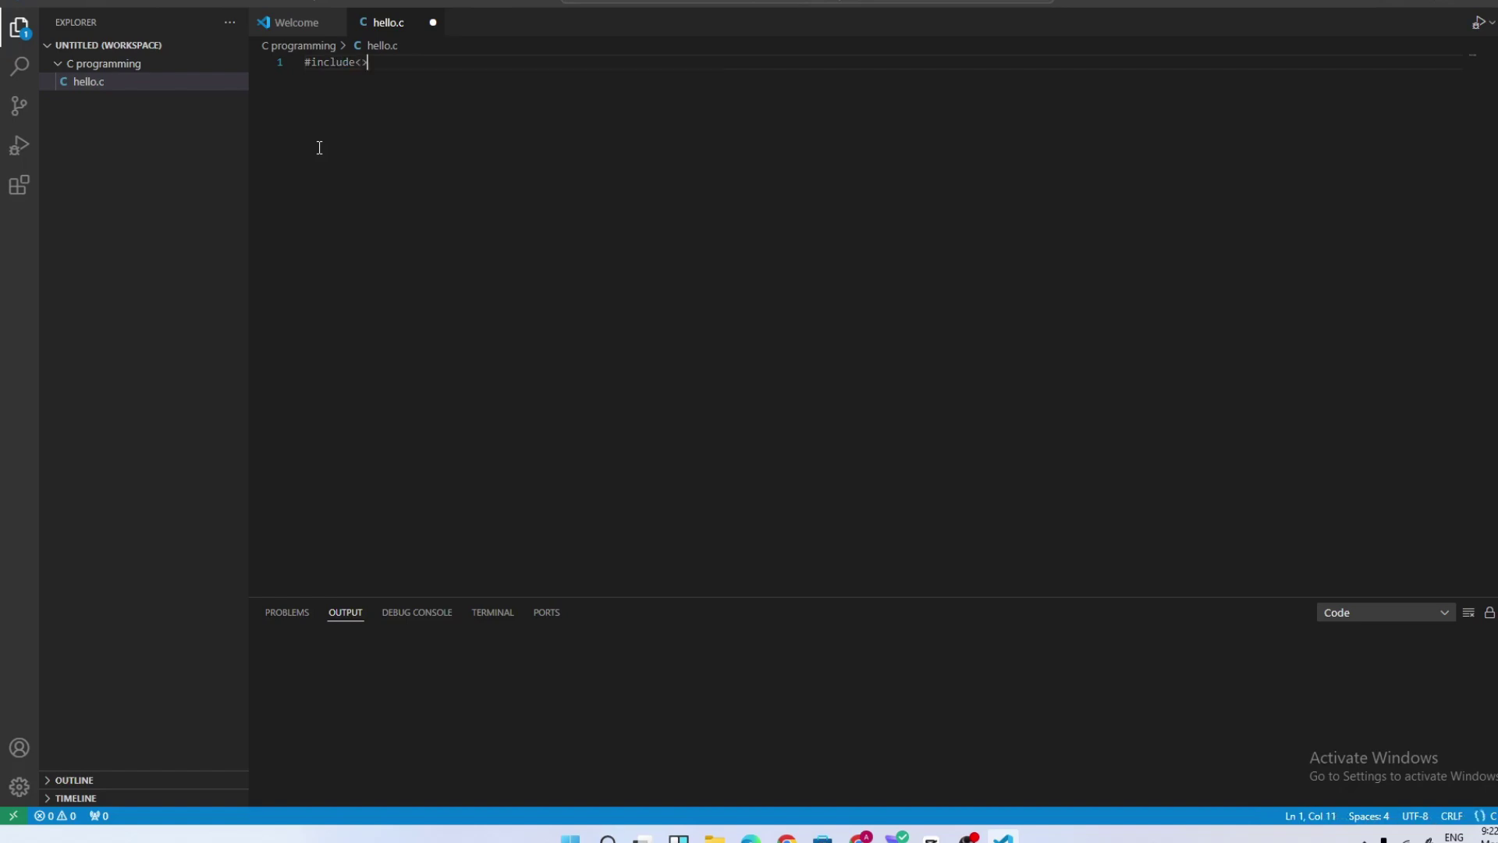
pyautogui.write('tdio')
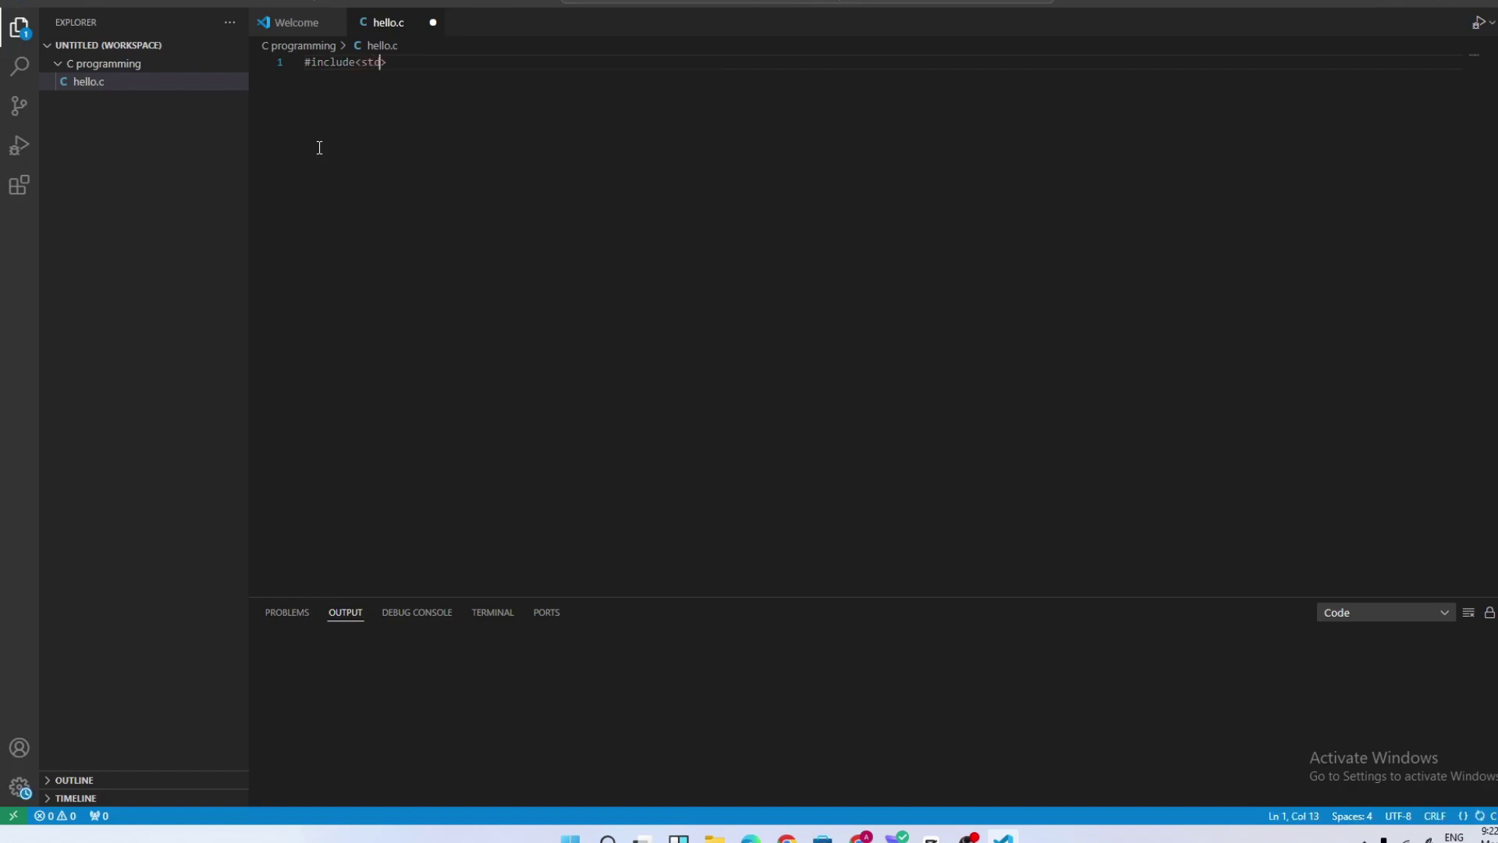
pyautogui.write('.h>')
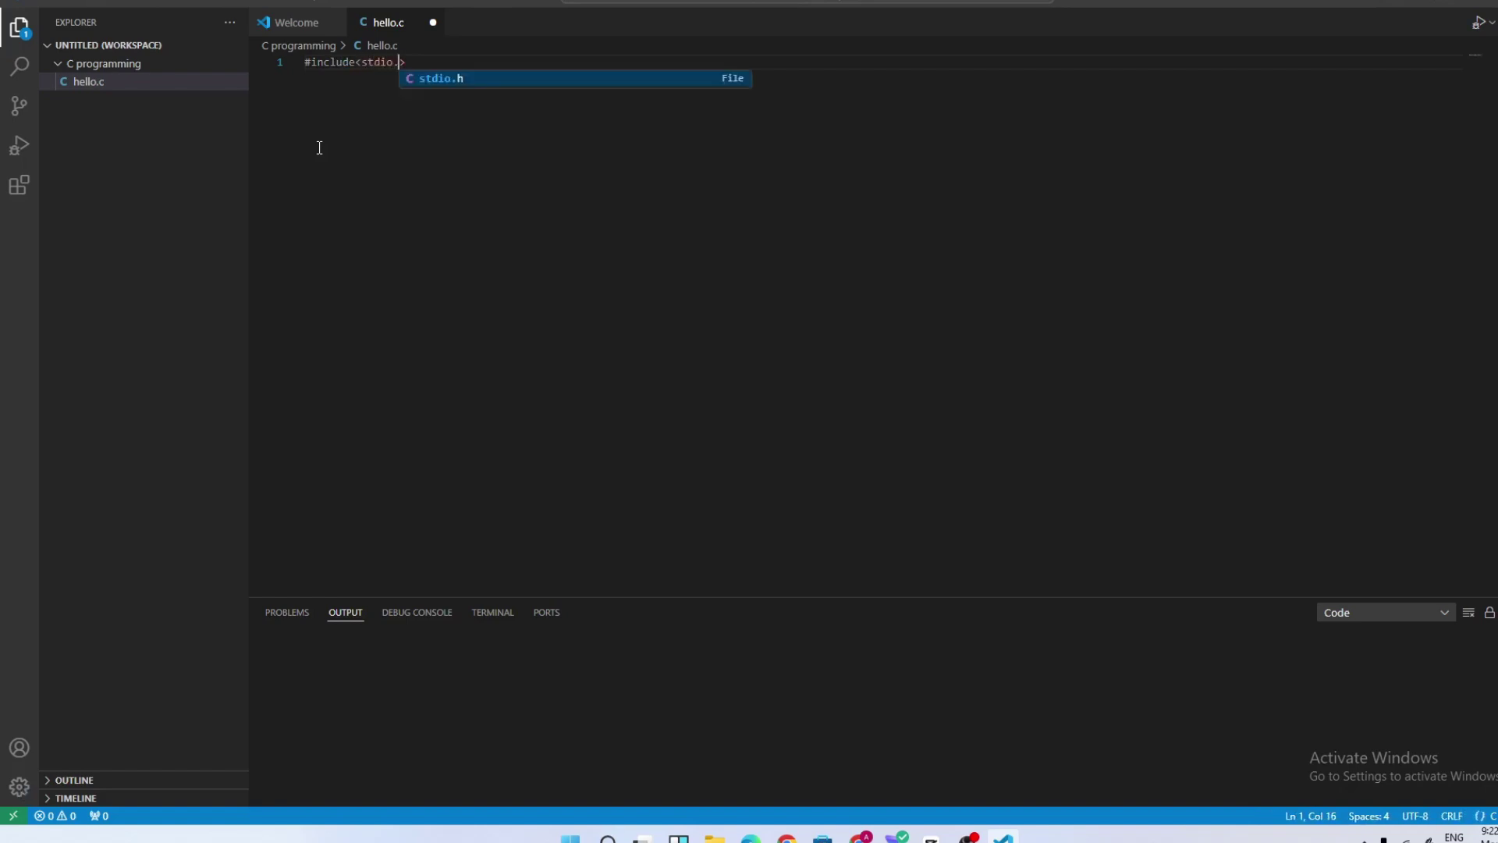
pyautogui.press('Return')
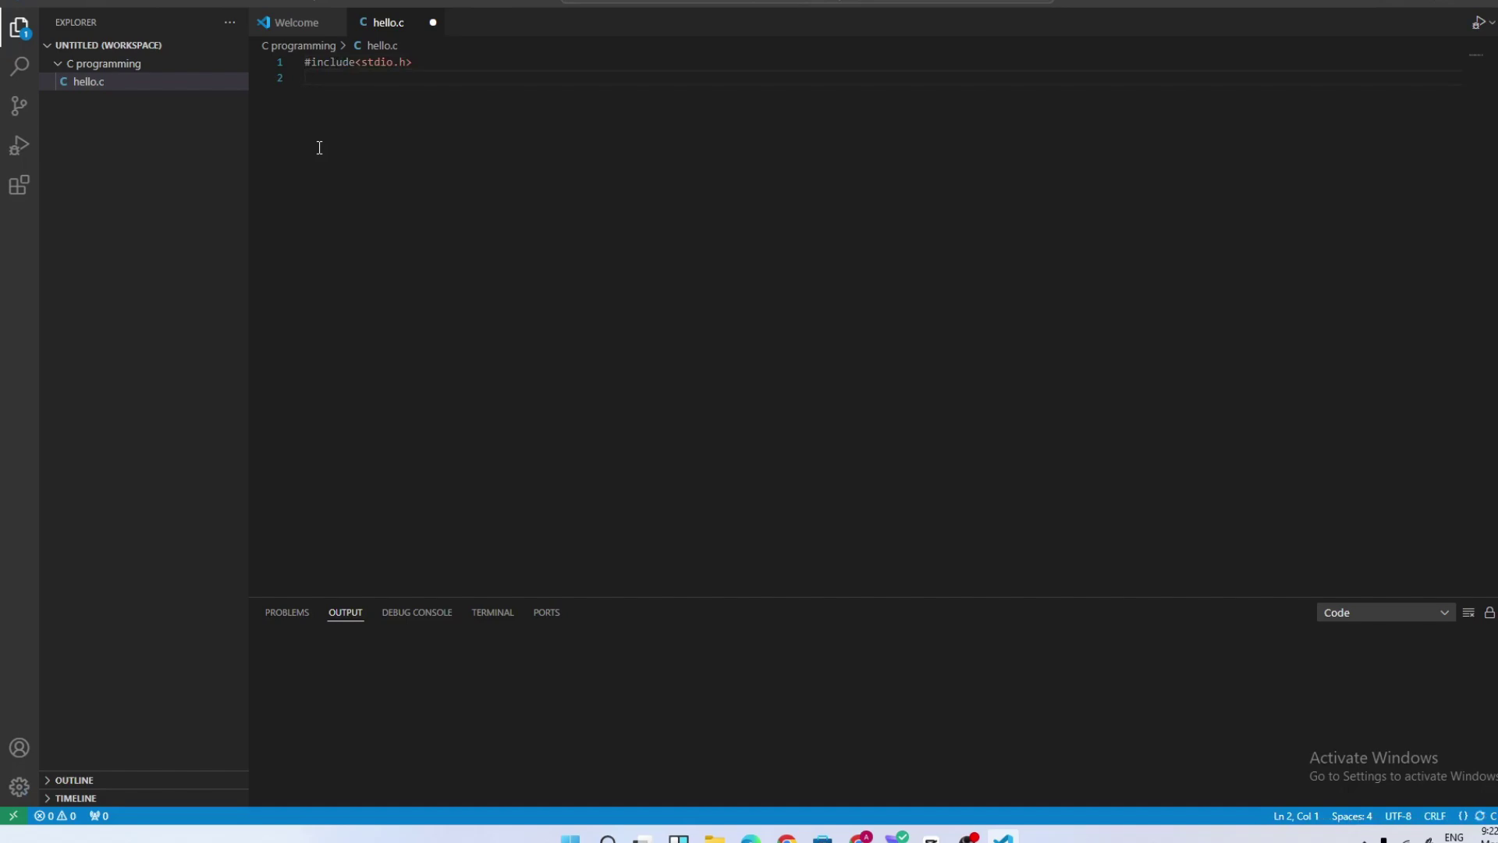
# Step: Declare int main() below the include line and open its braced function body with an empty line inside
pyautogui.write('int mai')
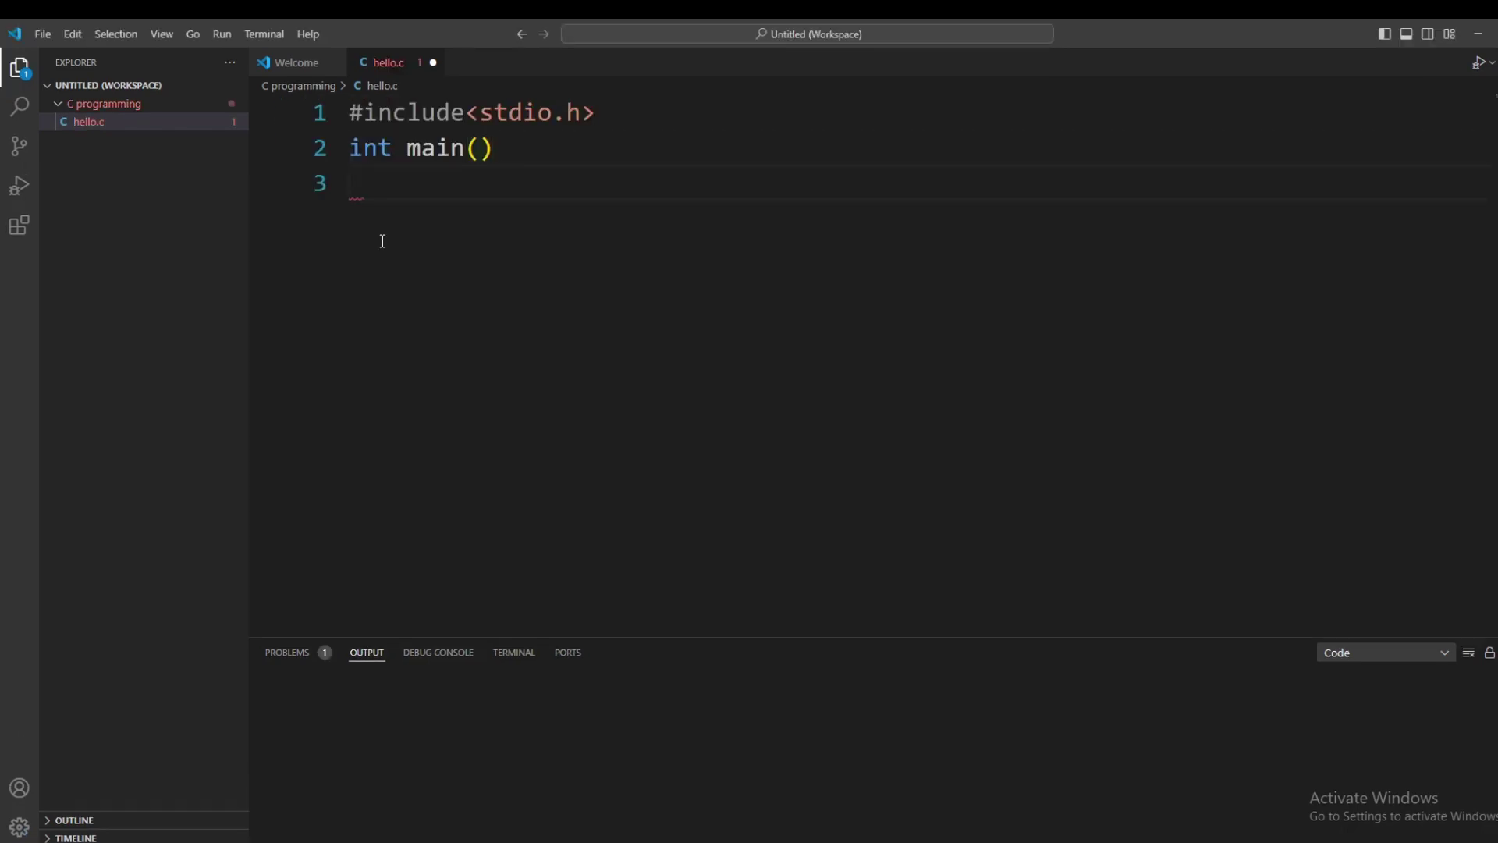
pyautogui.write('{')
pyautogui.press('Return')
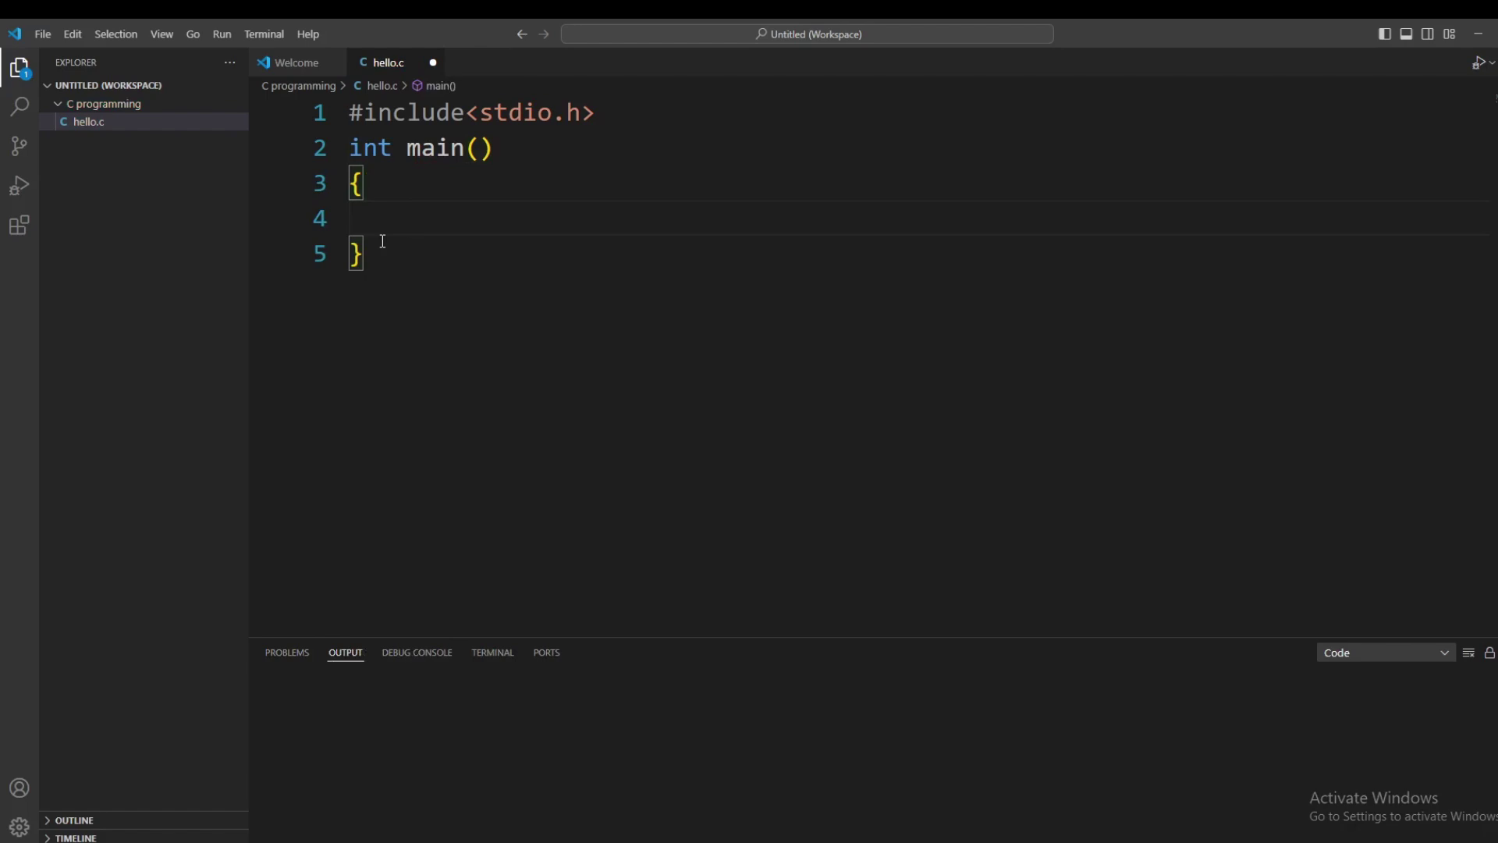
# Step: Write the statement printf("Hello world"); inside the body of main
pyautogui.write('print')
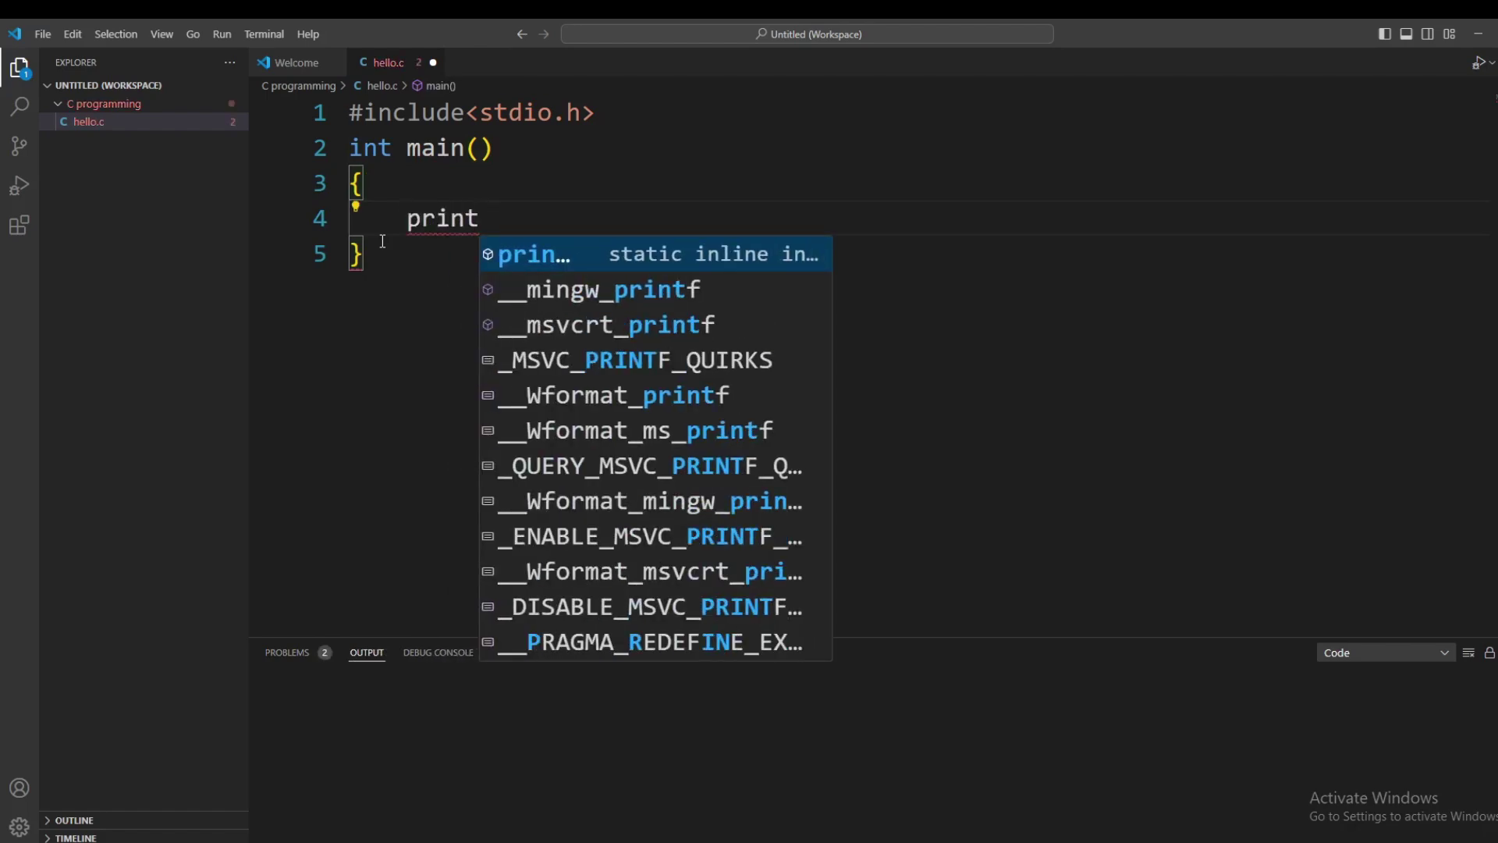
pyautogui.write('f()')
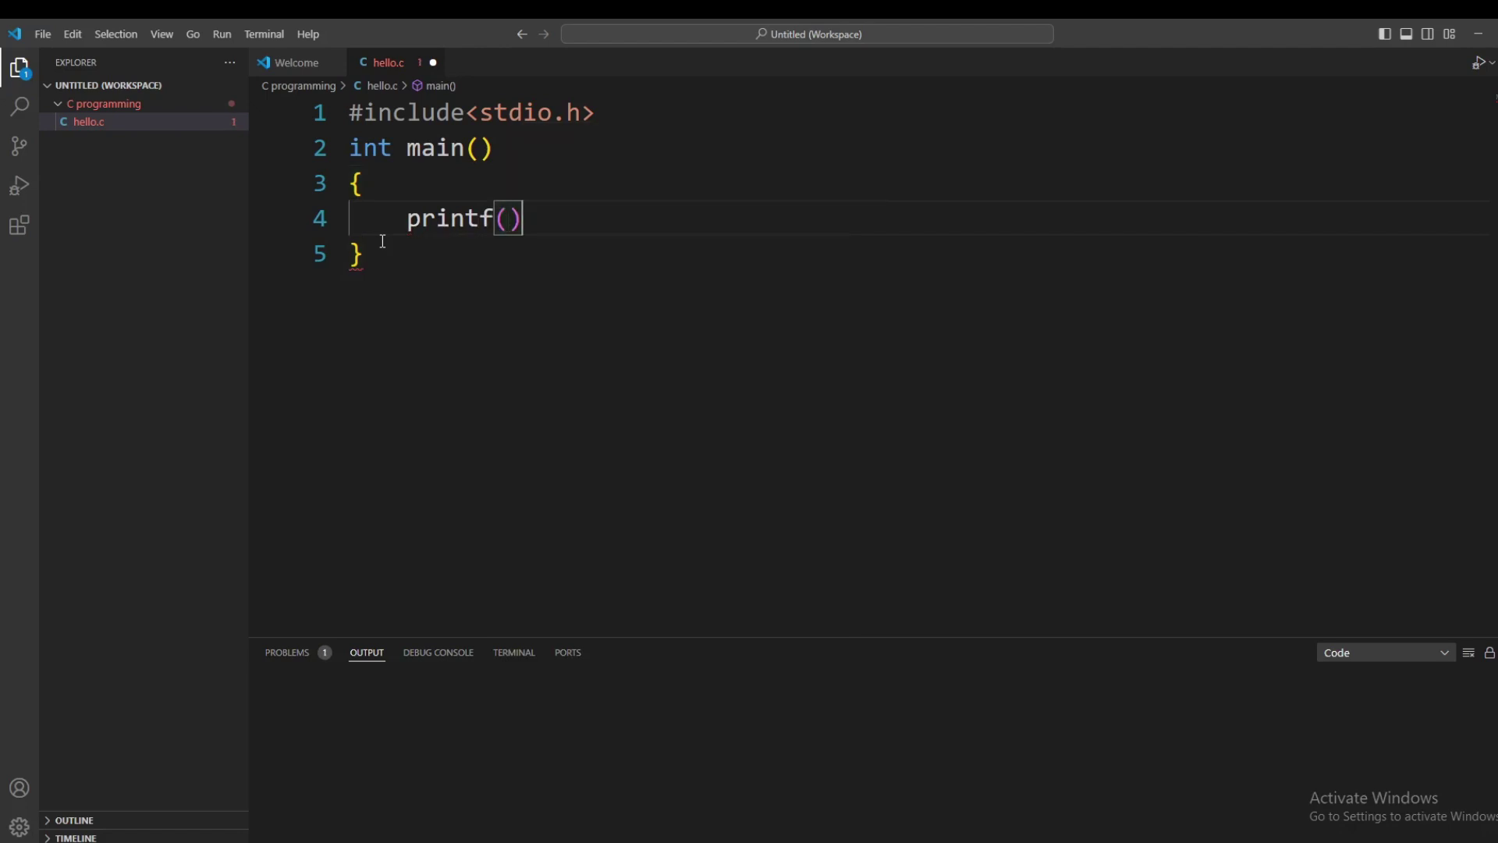
pyautogui.write(';')
pyautogui.press('Left')
pyautogui.press('Left')
pyautogui.write('"He')
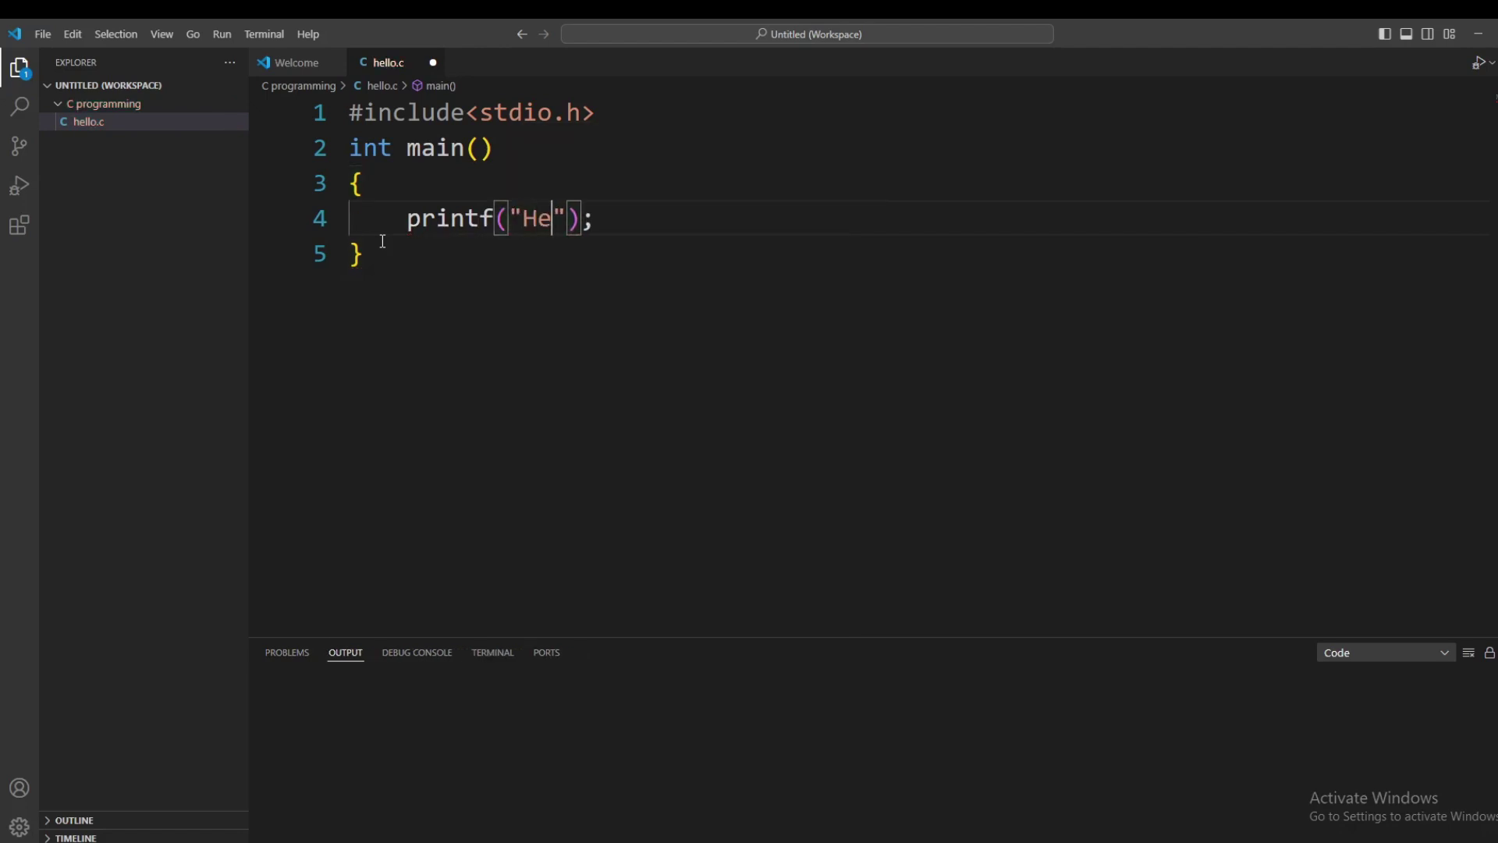
pyautogui.write('llo world')
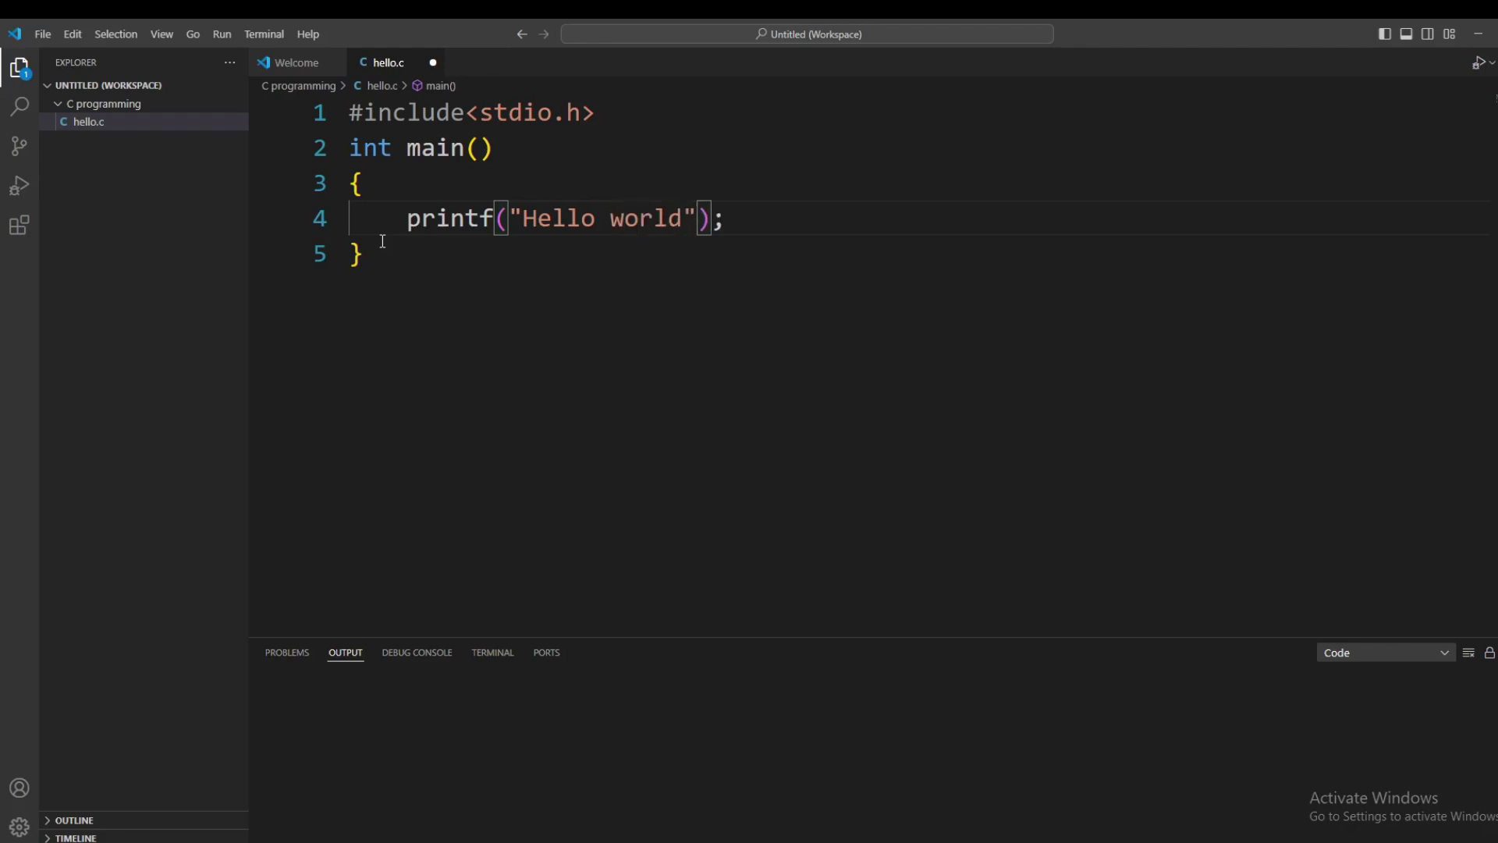
# Step: Add the statement return 0; on a new line below the printf statement
pyautogui.press('Right')
pyautogui.press('Right')
pyautogui.press('Return')
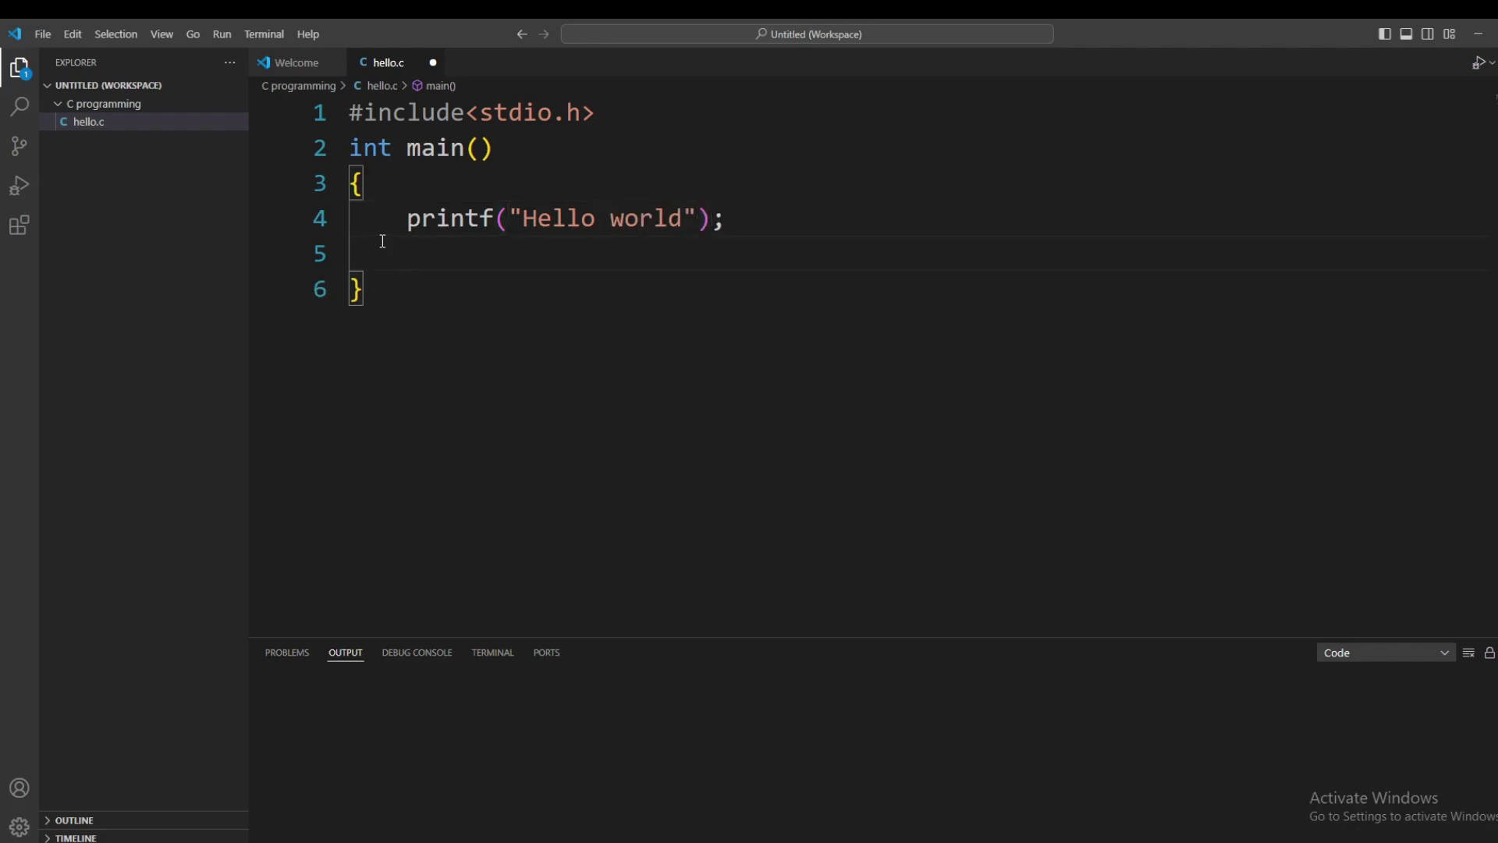
pyautogui.write('retr')
pyautogui.press('BackSpace')
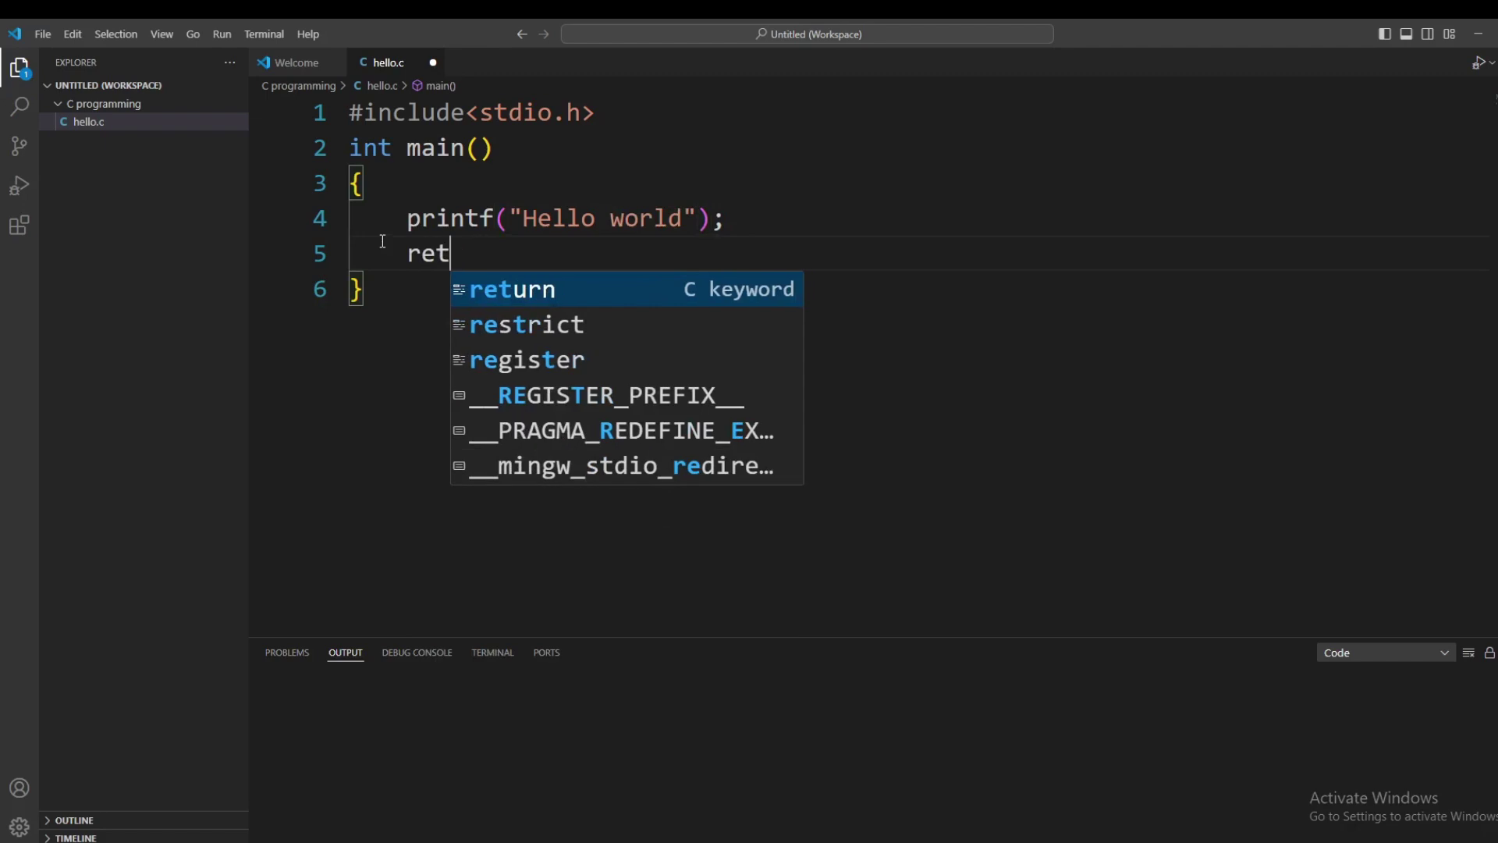
pyautogui.write('ri')
pyautogui.press('BackSpace')
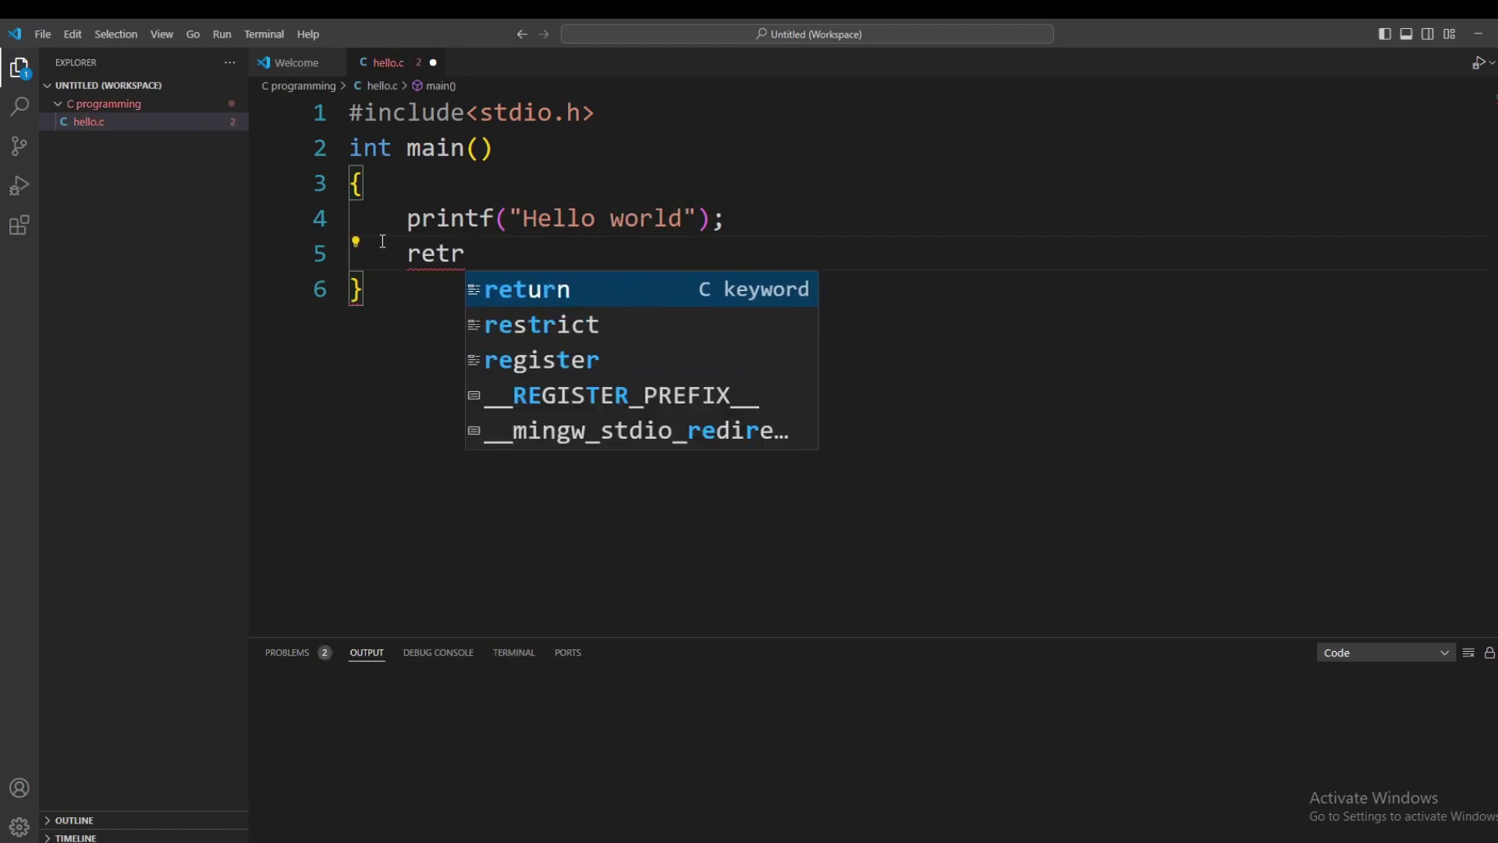
pyautogui.write('un')
pyautogui.press('BackSpace')
pyautogui.press('BackSpace')
pyautogui.press('BackSpace')
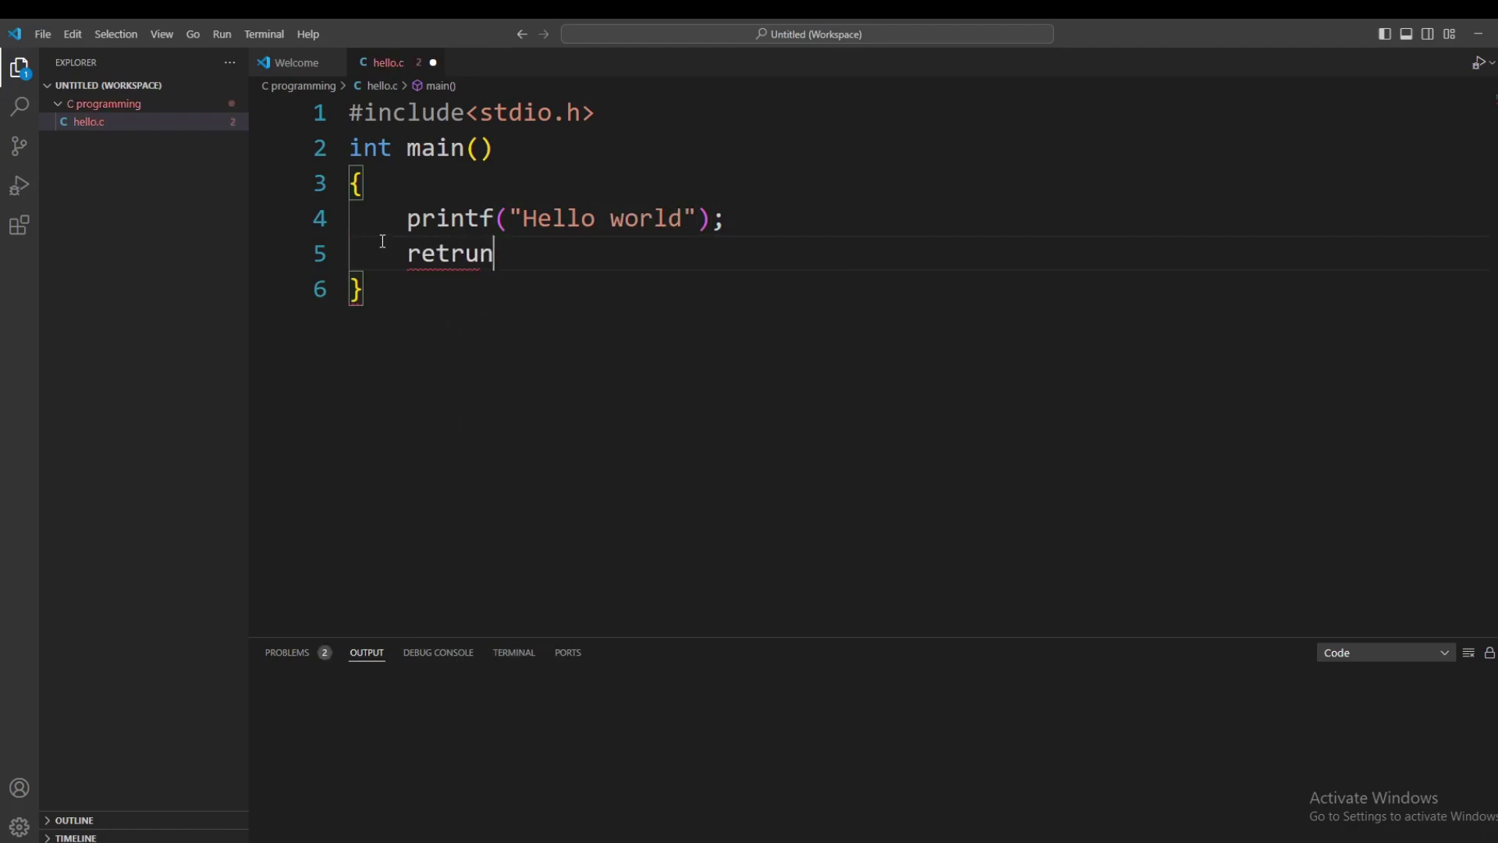
pyautogui.press('BackSpace')
pyautogui.write('urn 0;')
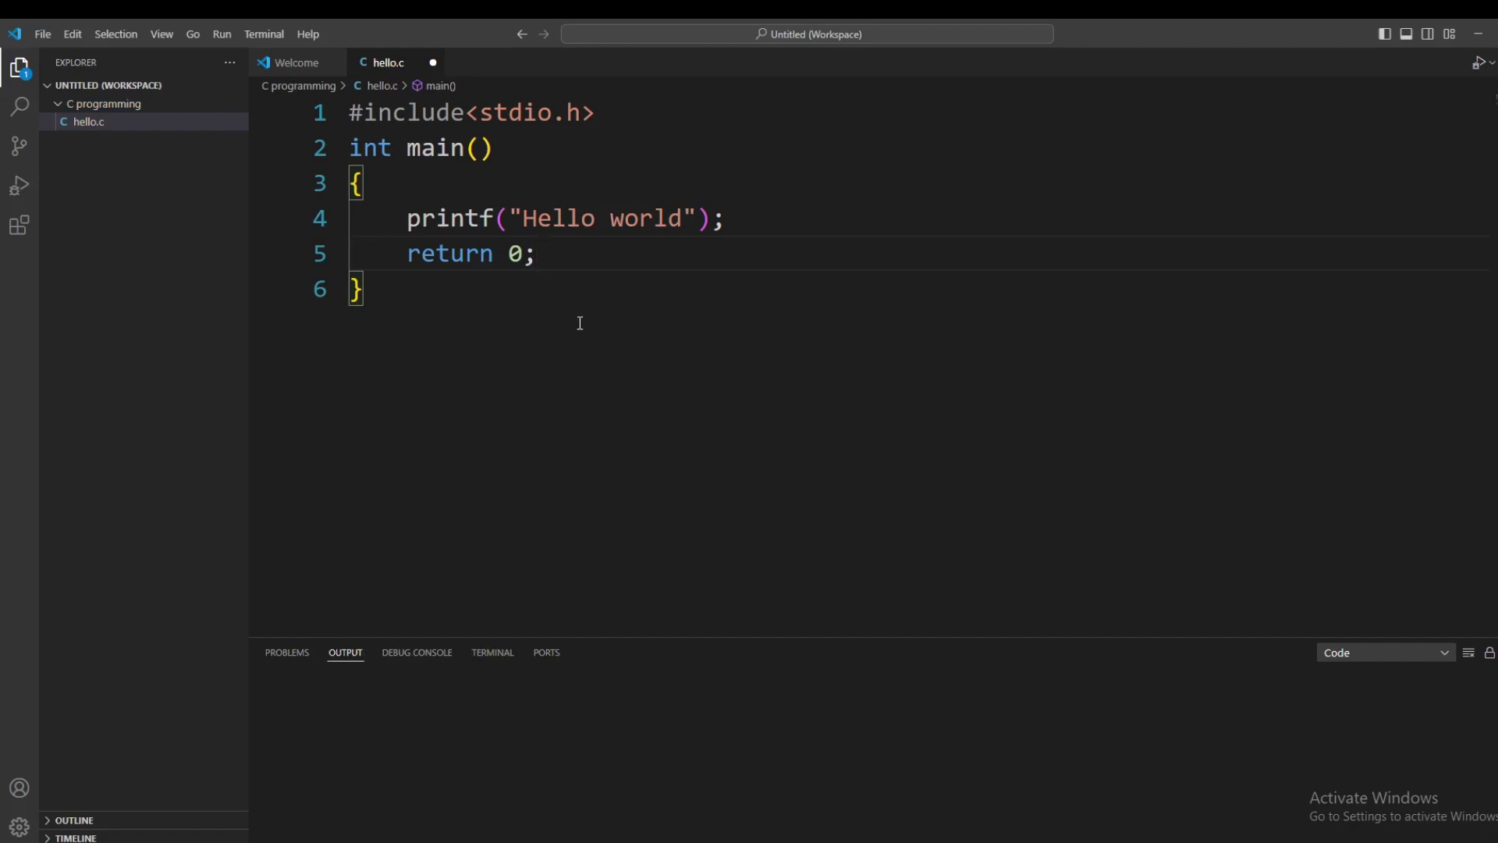
# Step: Save the hello.c file and slightly enlarge the editor text
pyautogui.hotkey('ctrl', 's')
pyautogui.click(44, 31)
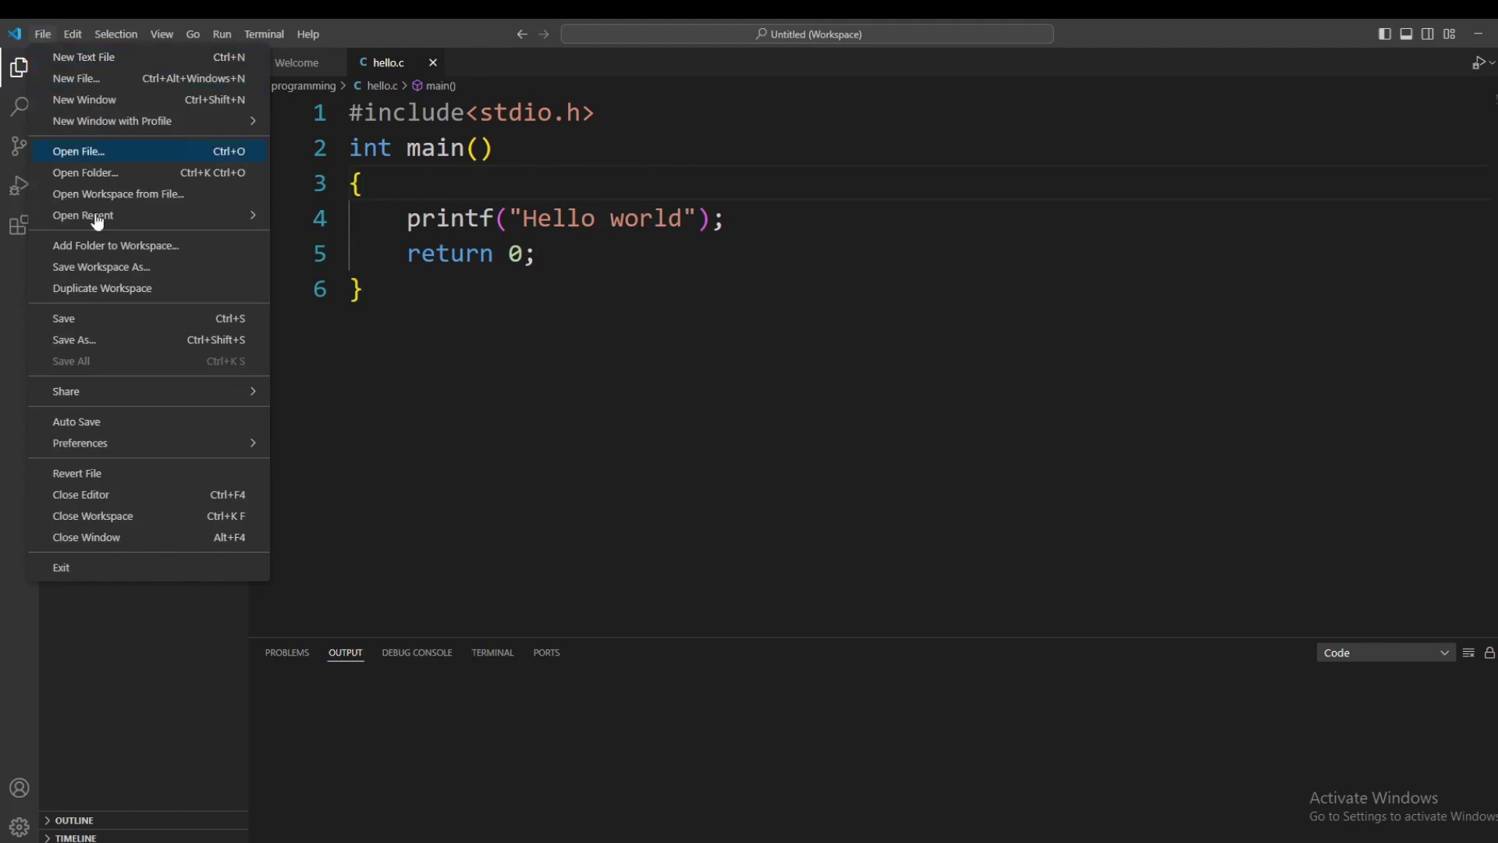
pyautogui.click(83, 325)
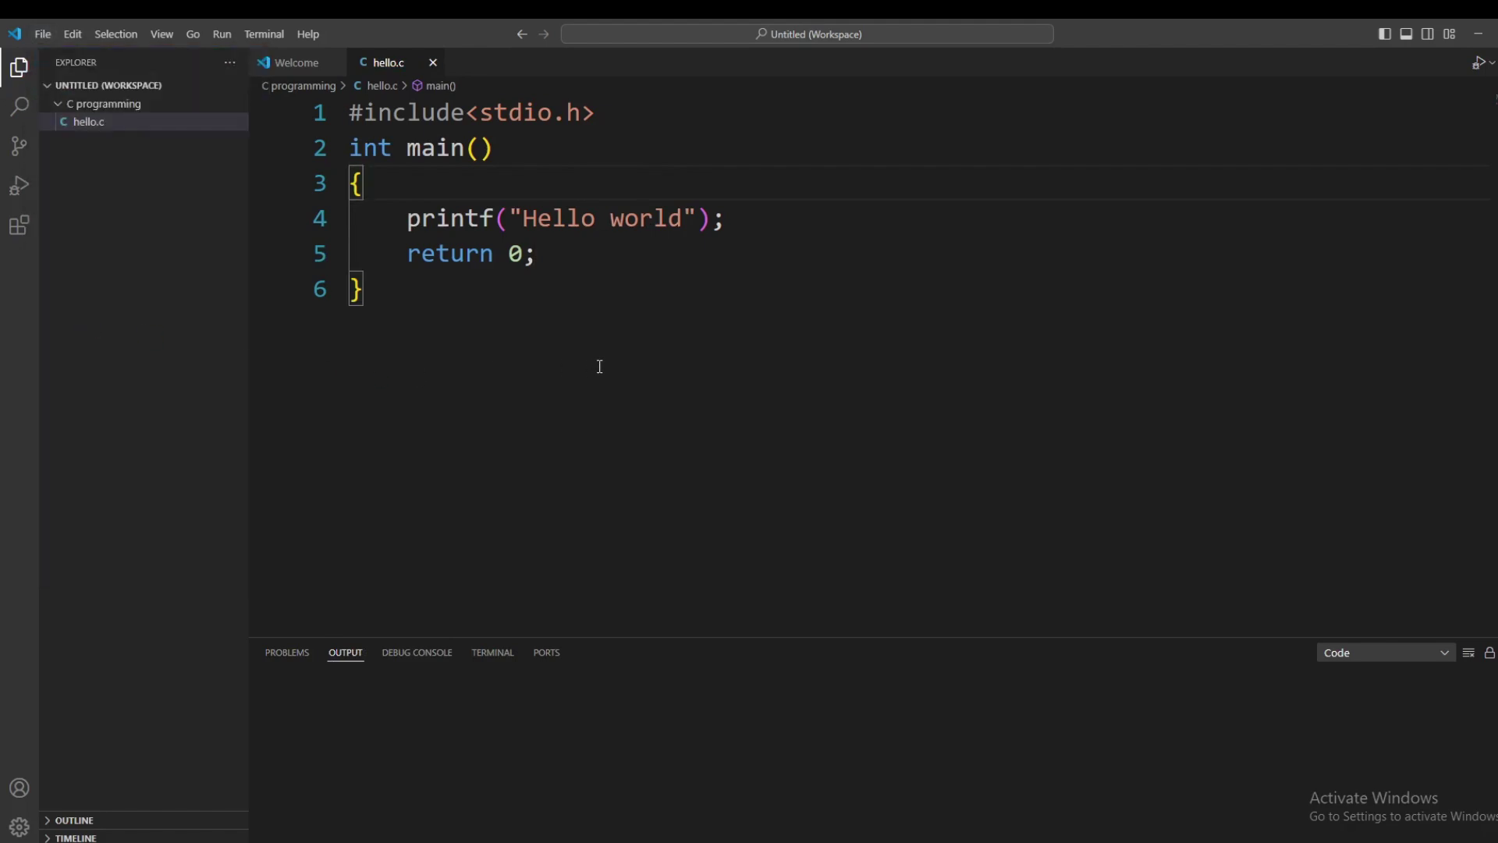
pyautogui.scroll(2, 600, 366)
pyautogui.scroll(-1, 600, 366)
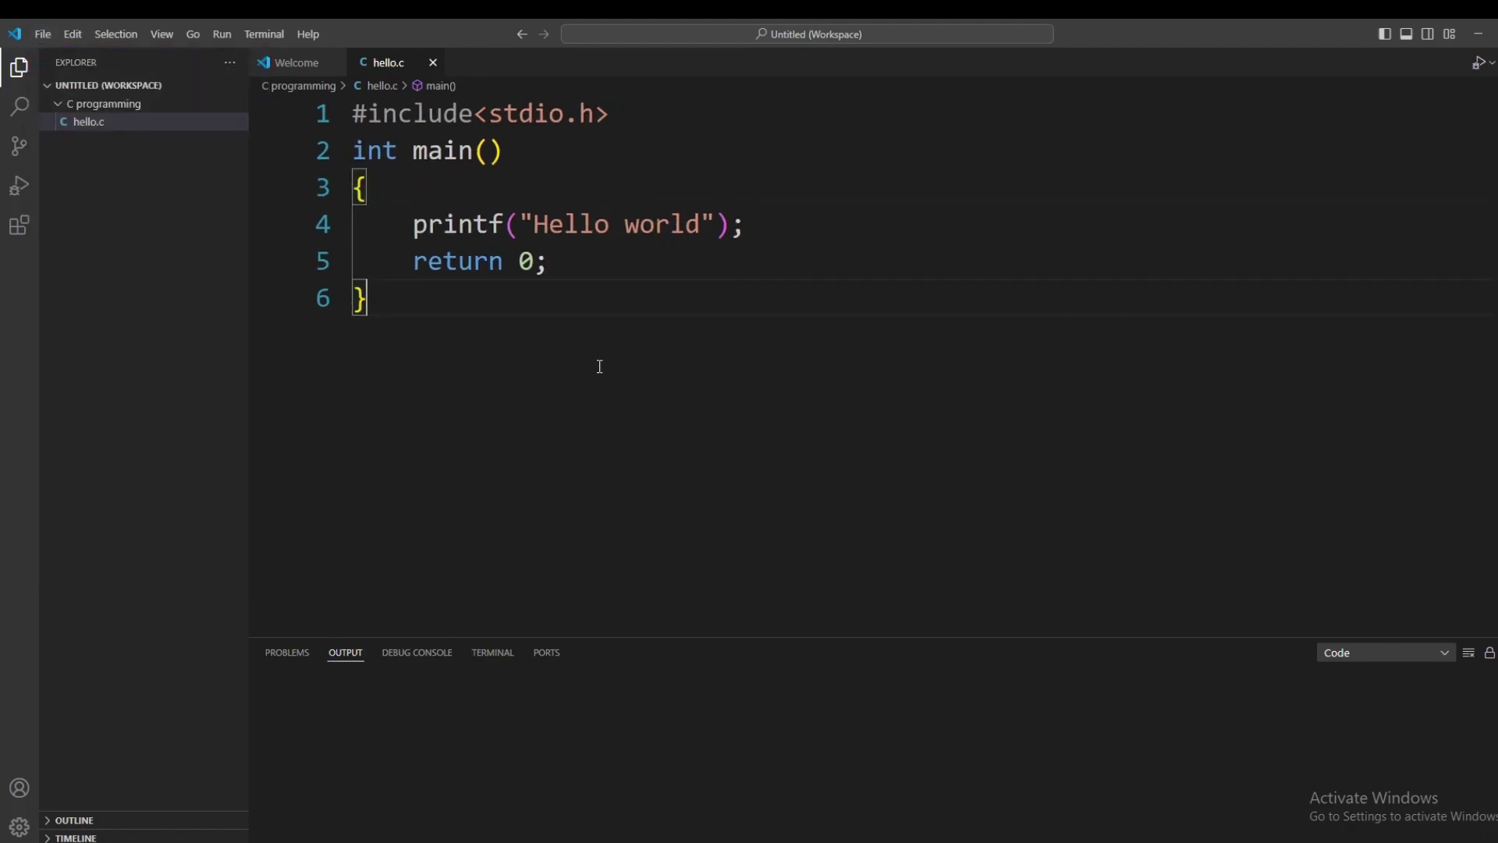